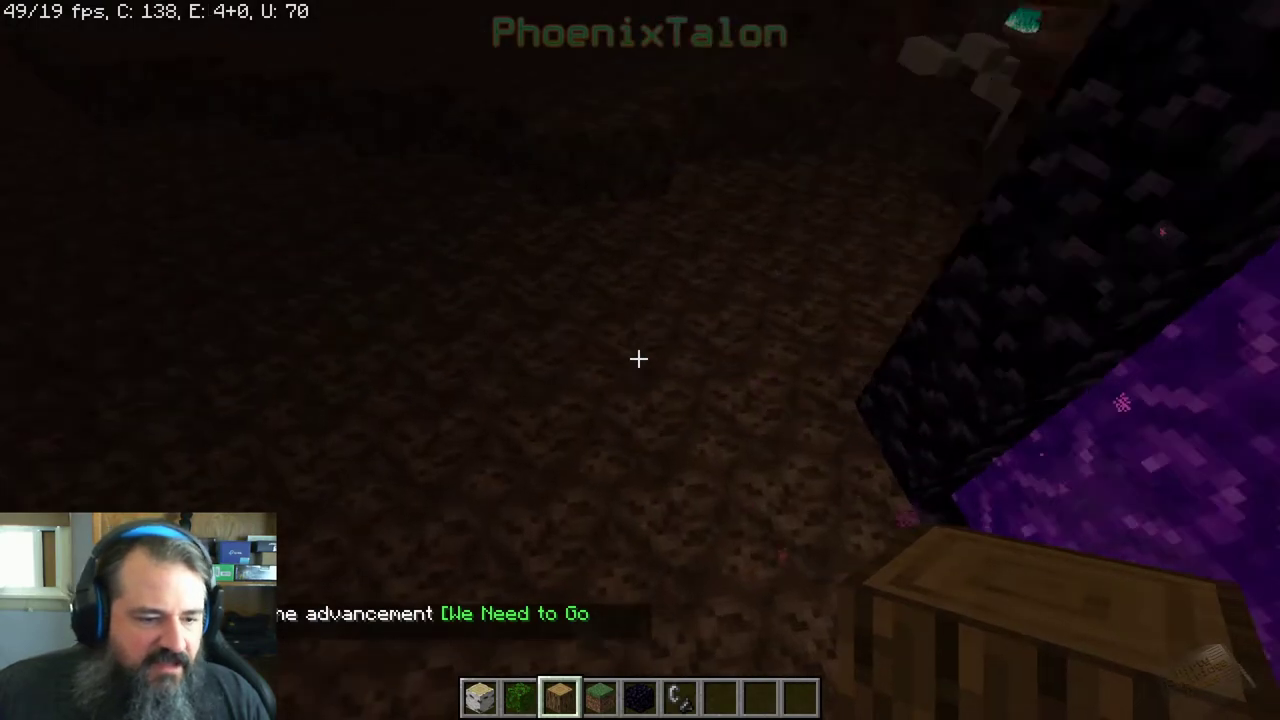
Place a wooden log beside the Nether portal, and save and quit the single-player world to the title screen.
right_click(639, 358)
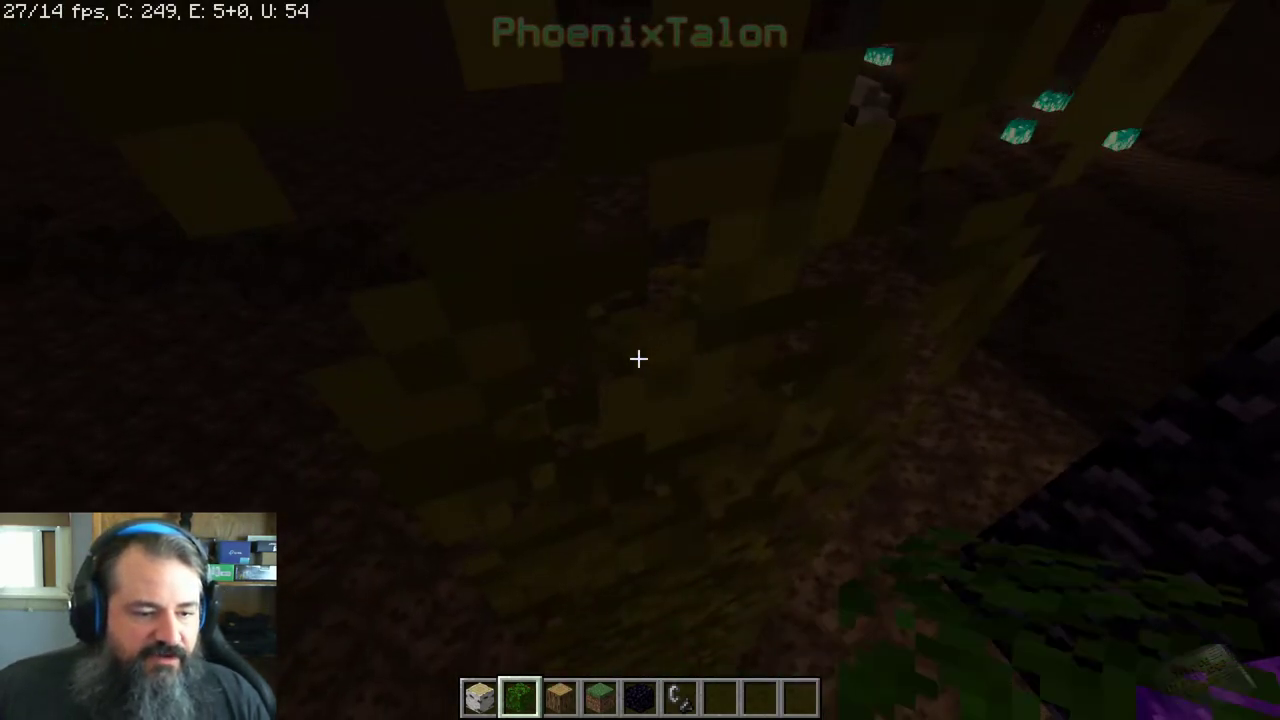
scroll(639, 358, up, 1)
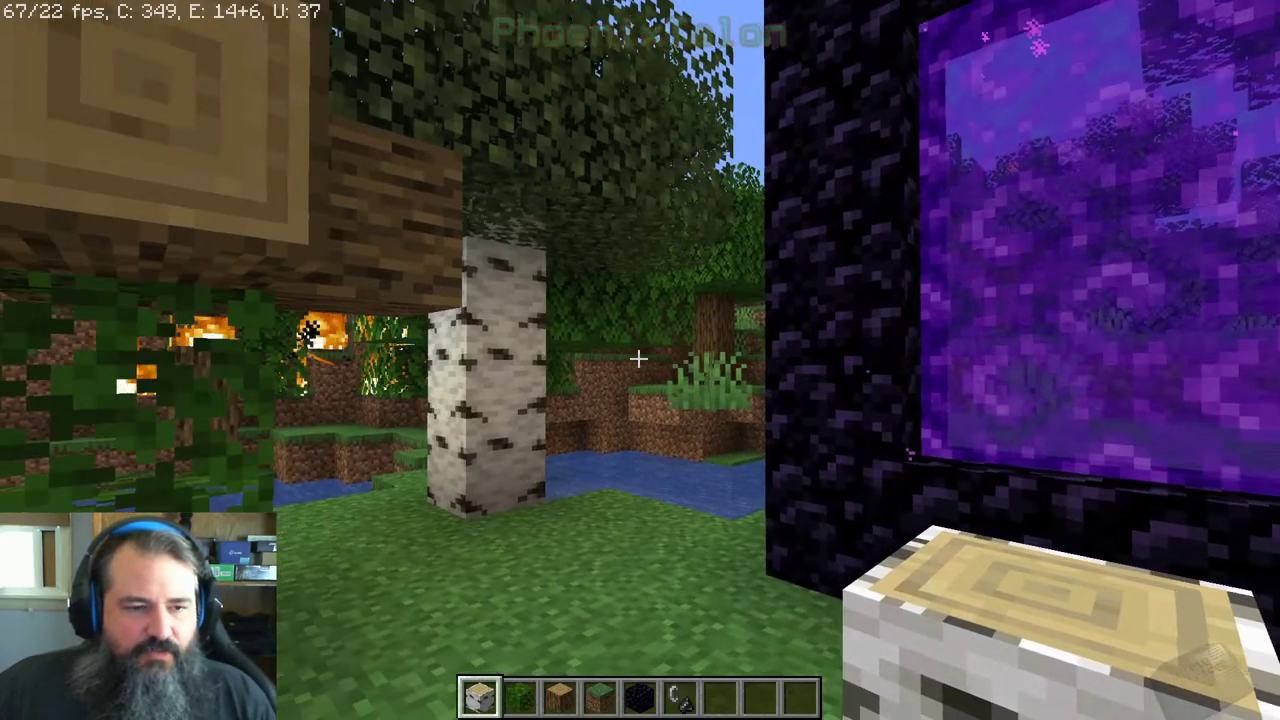
key(Escape)
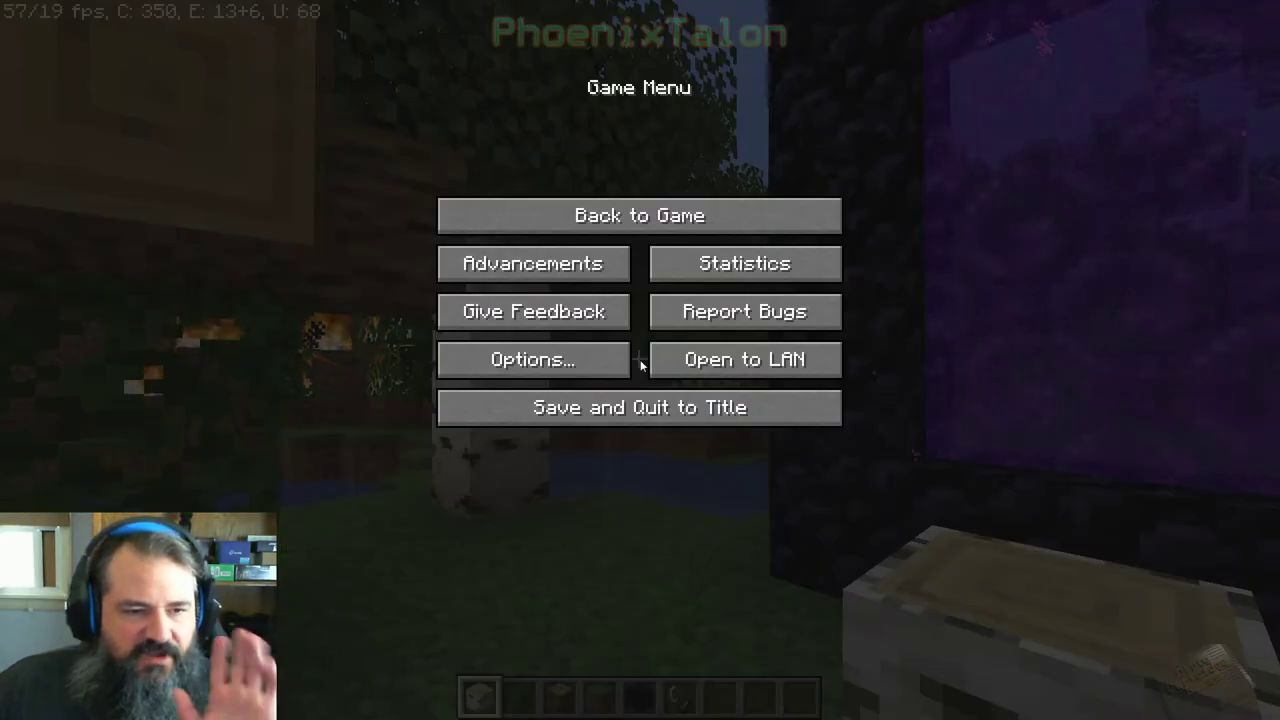
click(651, 412)
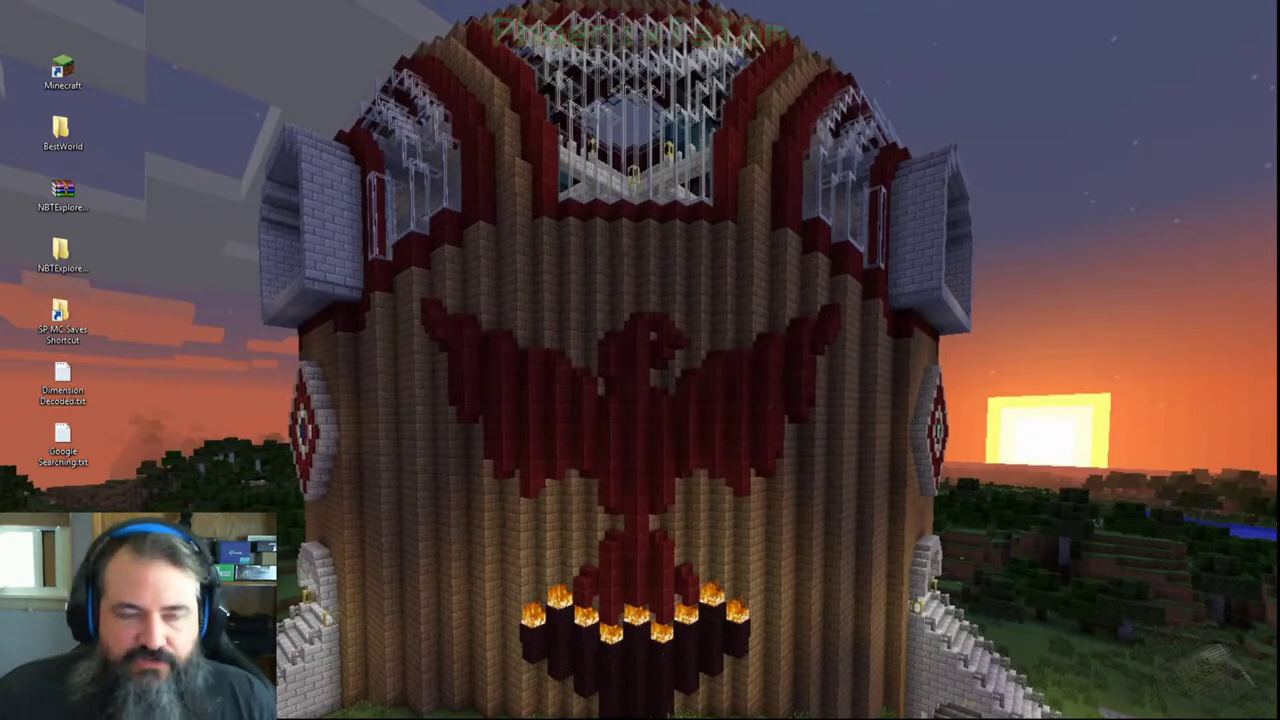
Open the BestWorld server folder from the desktop and run run.bat to generate the initial server files.
double_click(62, 130)
drag(590, 98, 859, 46)
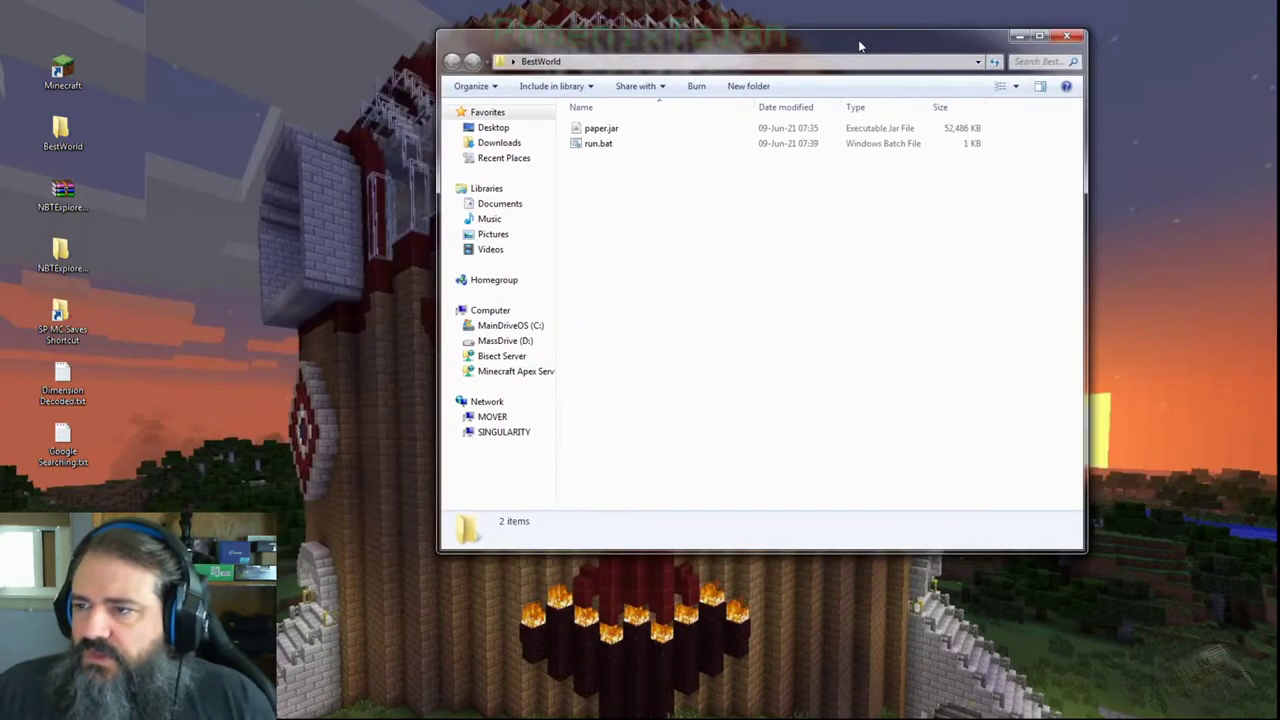
click(600, 143)
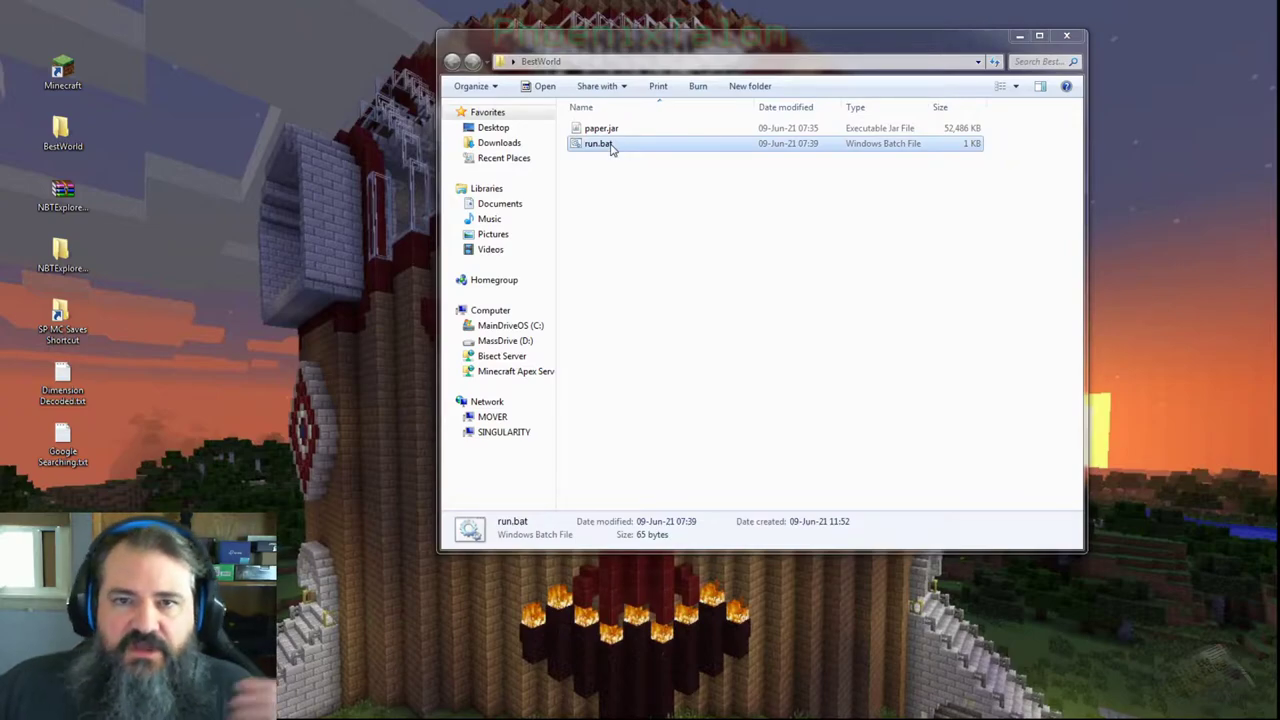
double_click(600, 143)
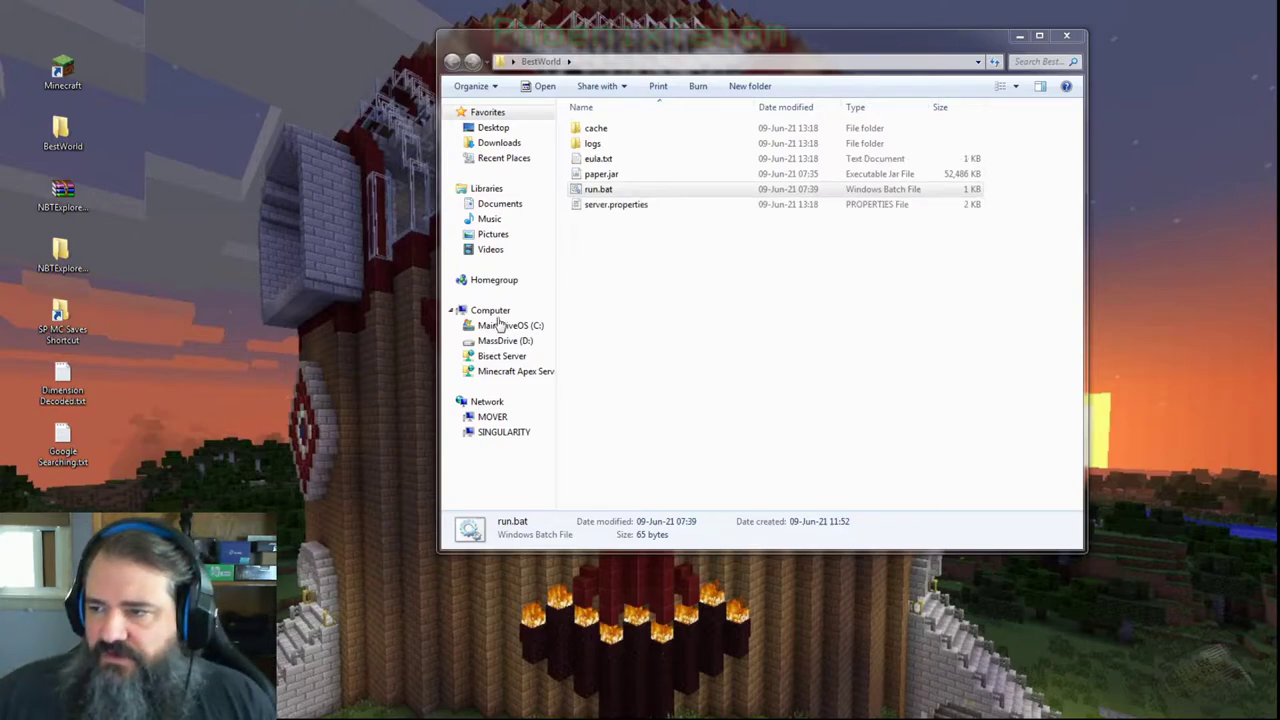
Accept the server's EULA by setting eula=true in eula.txt, and save and close the file.
click(596, 160)
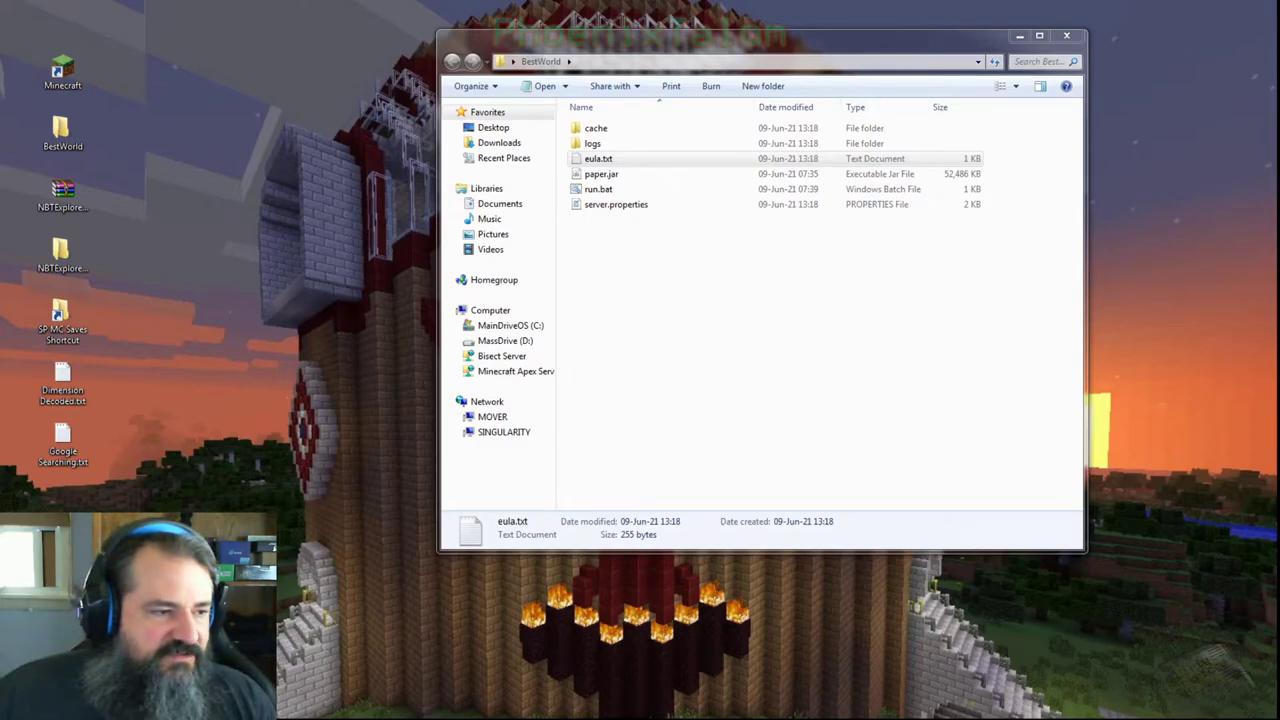
double_click(598, 159)
drag(272, 198, 272, 160)
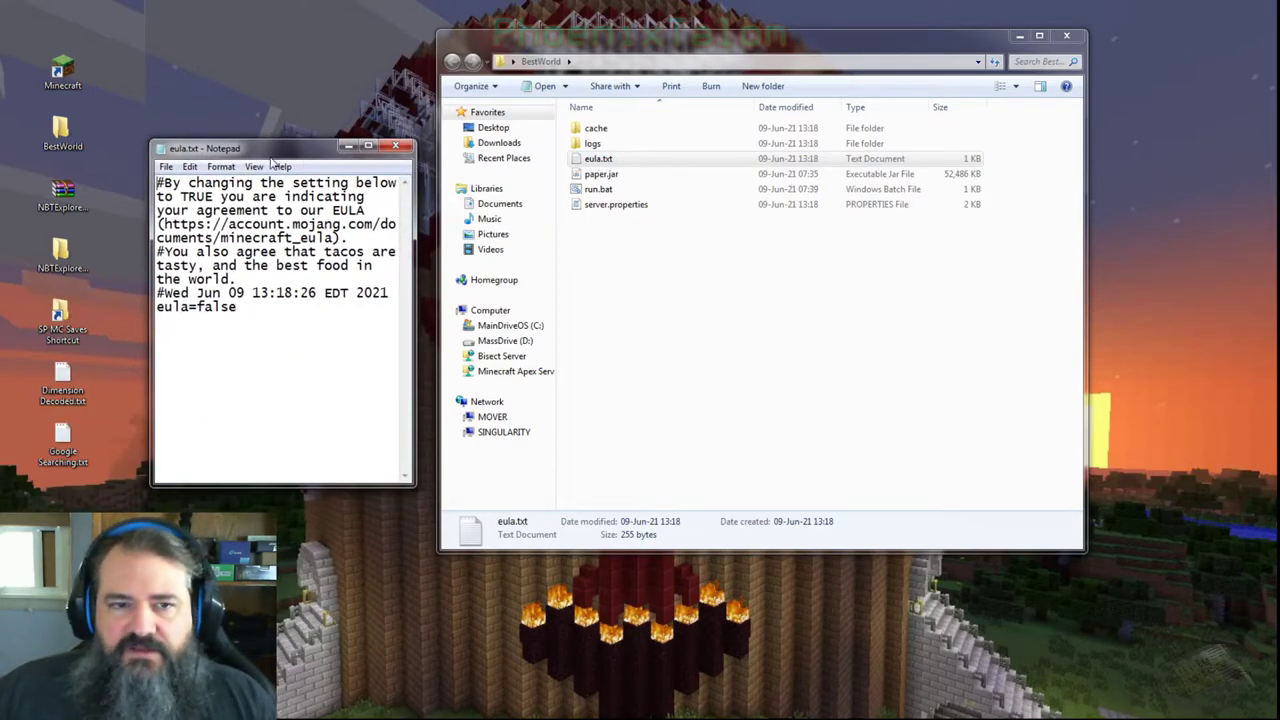
drag(198, 307, 237, 307)
text(true)
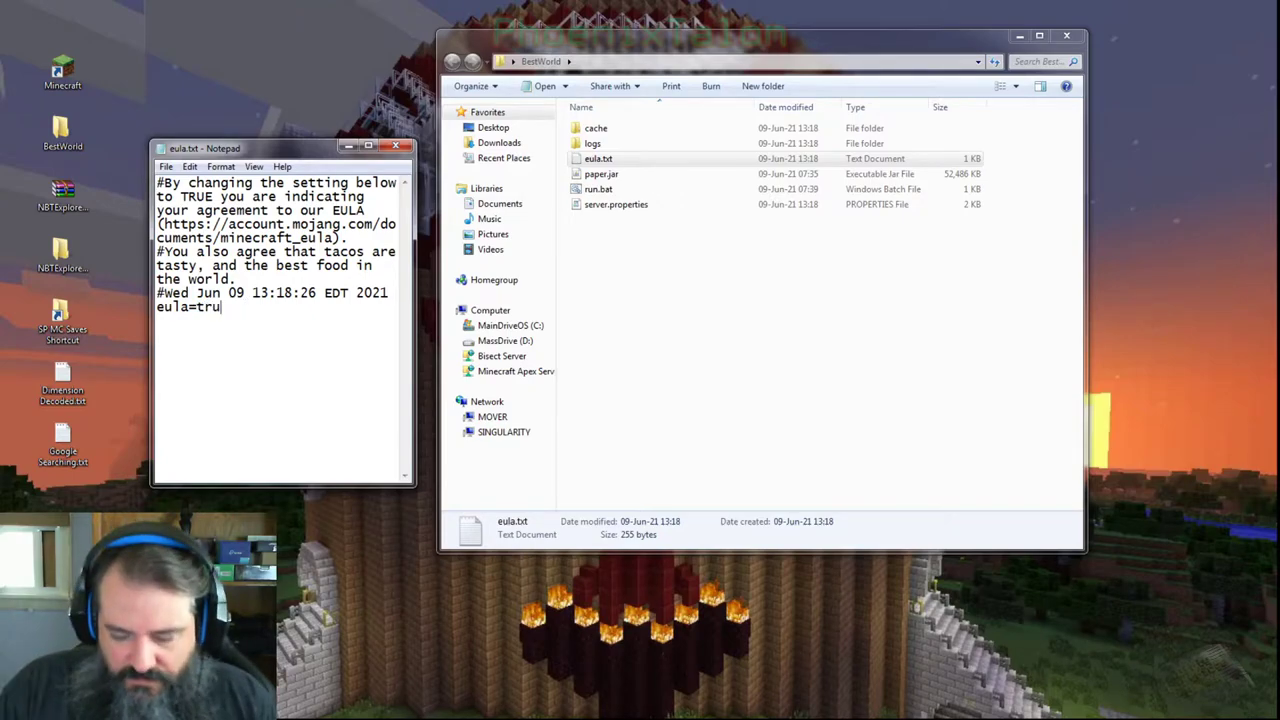
click(166, 166)
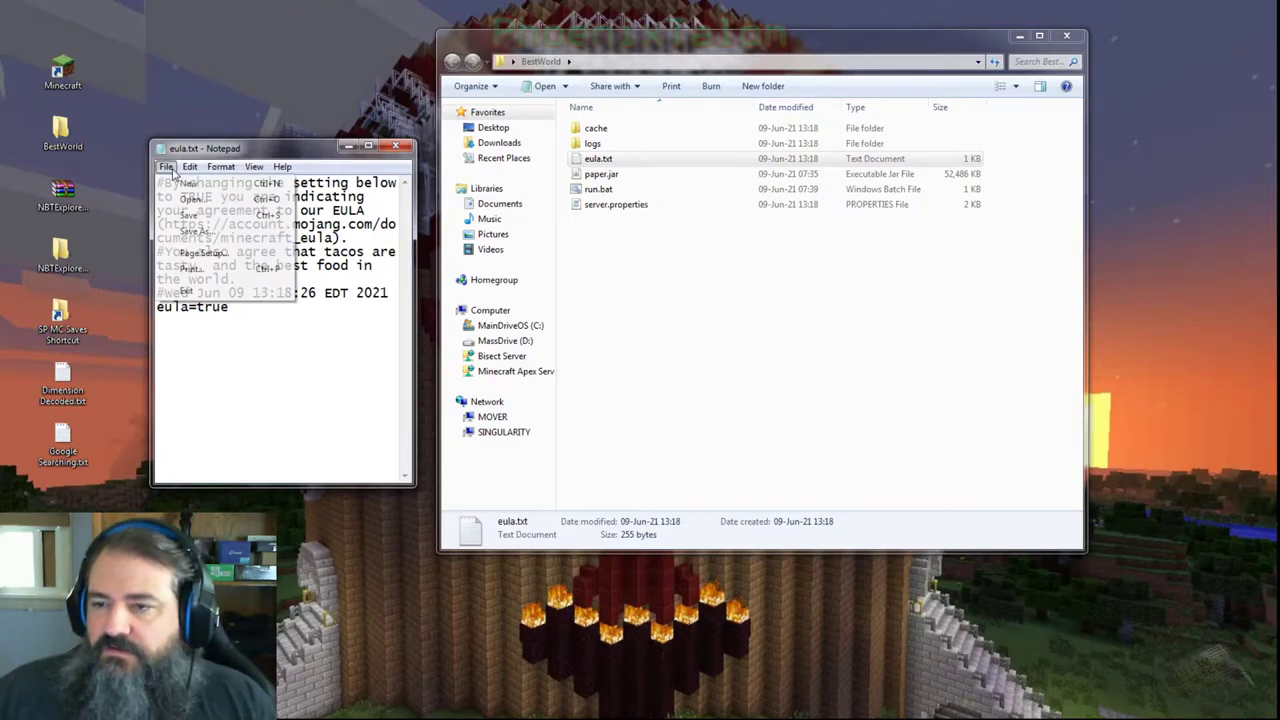
click(189, 214)
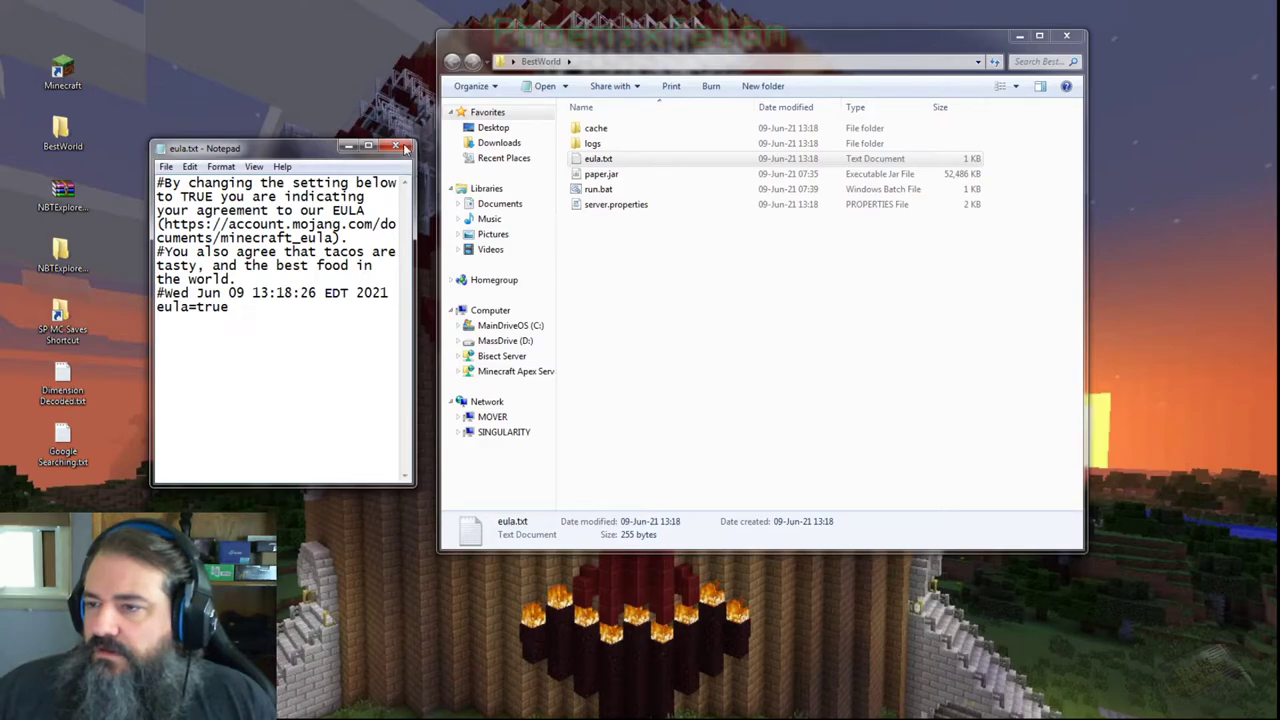
key(alt+F4)
Open, save and close server.properties, and start the server again with run.bat.
double_click(634, 205)
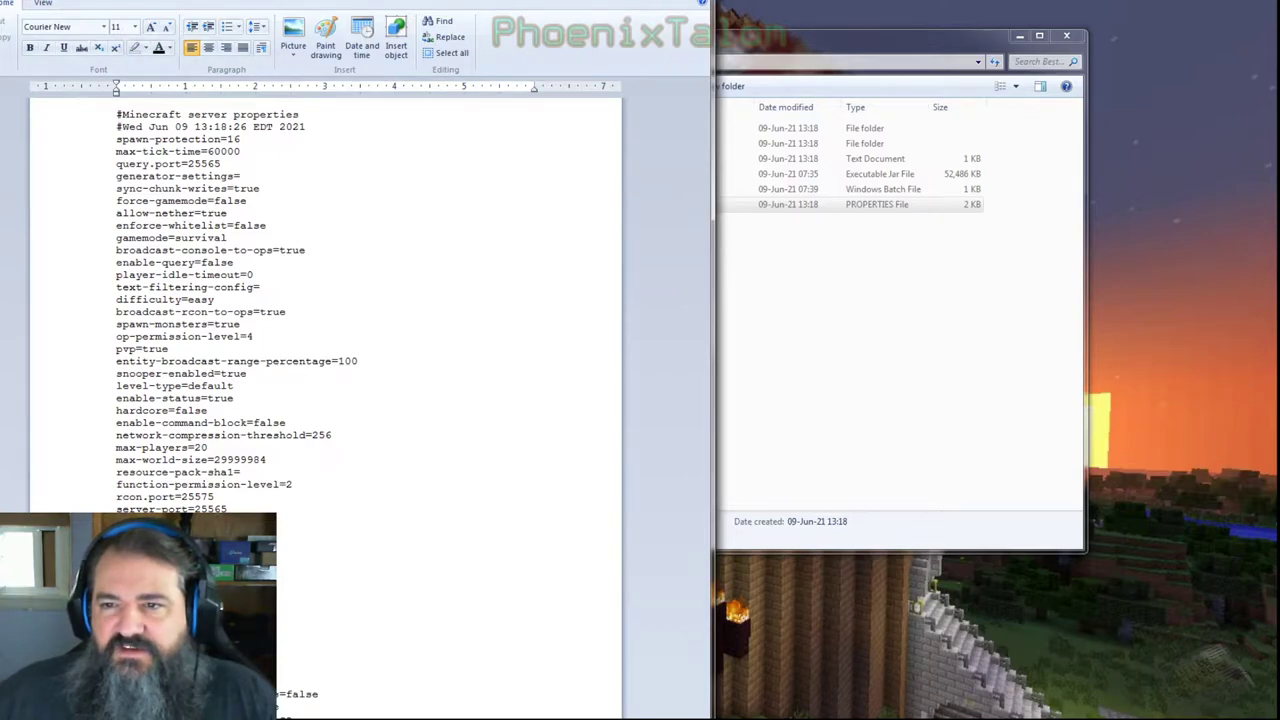
key(ctrl+s)
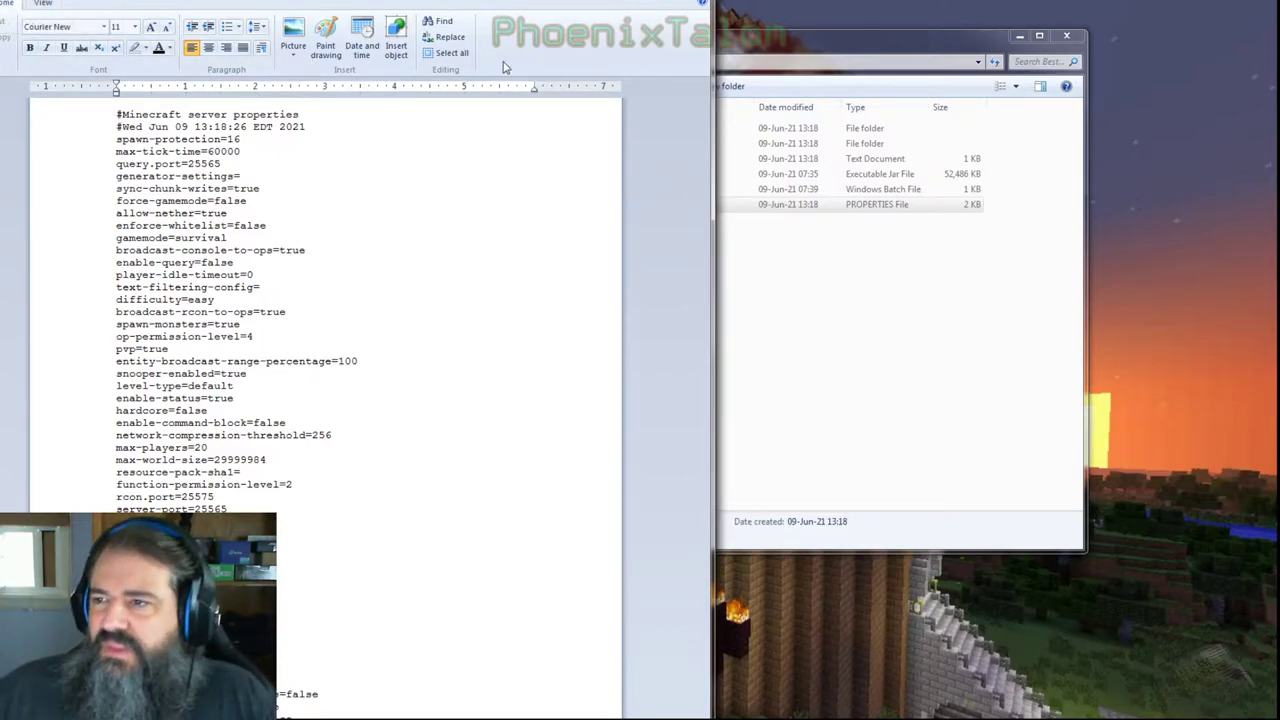
key(alt+F4)
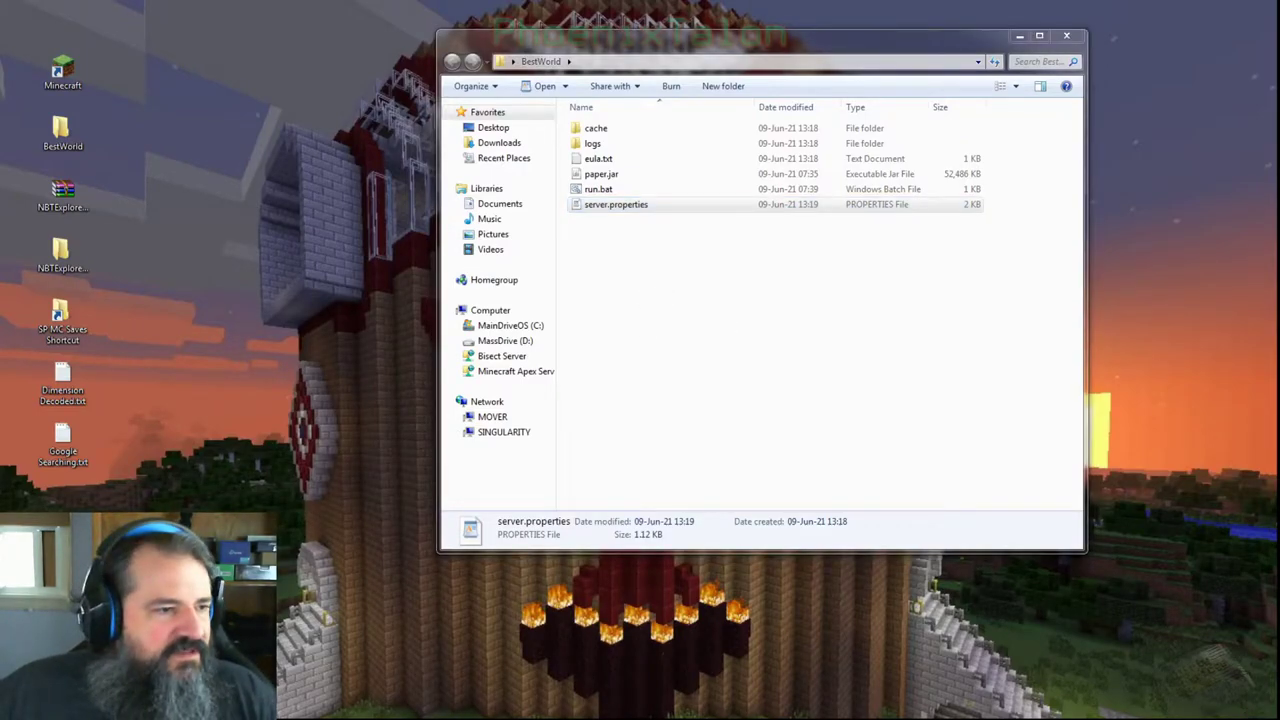
click(615, 190)
double_click(615, 190)
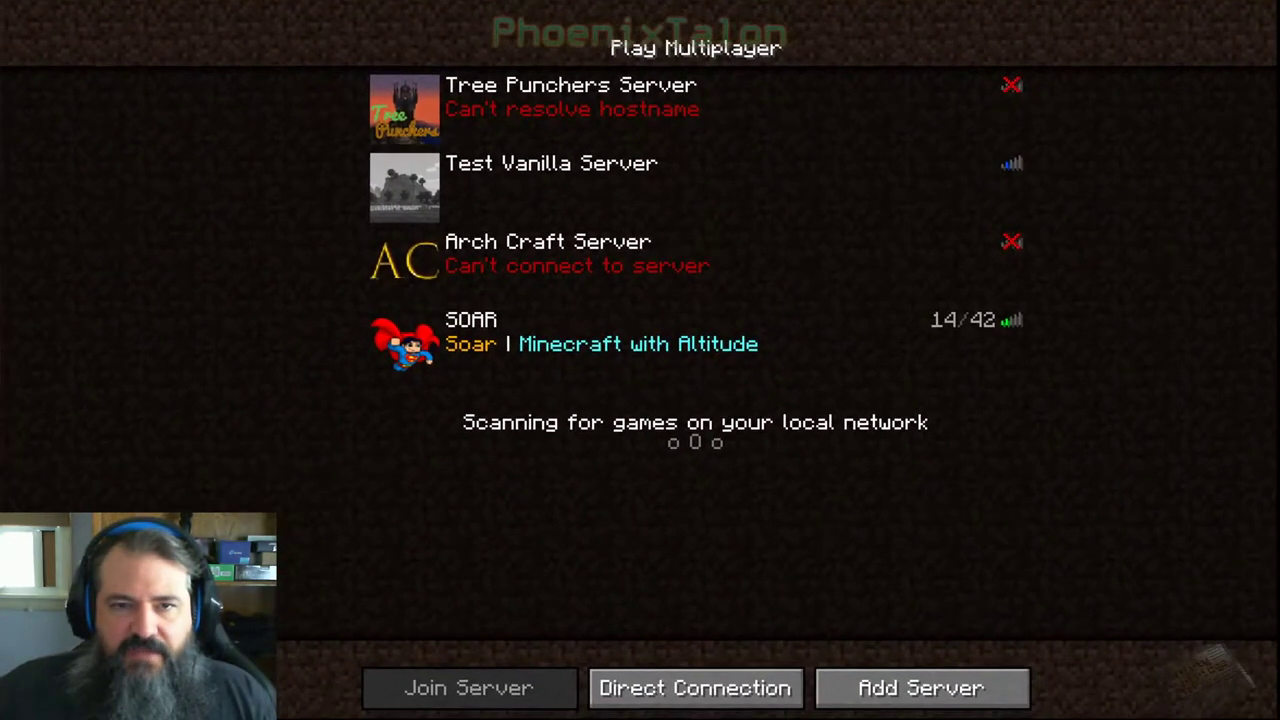
Add a server named AnythingYouWant to Minecraft's multiplayer server list.
click(986, 680)
key(BackSpace)
key(BackSpace)
key(BackSpace)
key(BackSpace)
key(BackSpace)
key(BackSpace)
key(BackSpace)
key(BackSpace)
key(BackSpace)
key(BackSpace)
key(BackSpace)
key(BackSpace)
key(BackSpace)
key(BackSpace)
key(BackSpace)
key(BackSpace)
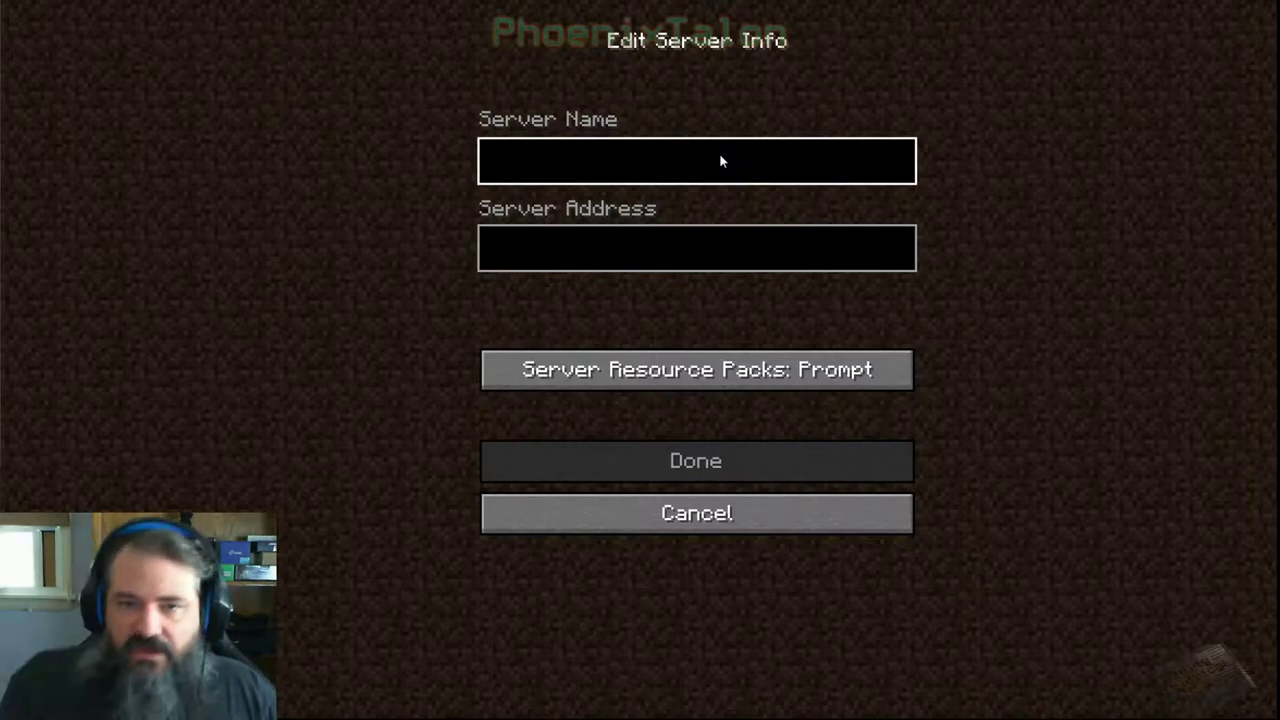
text(Anything)
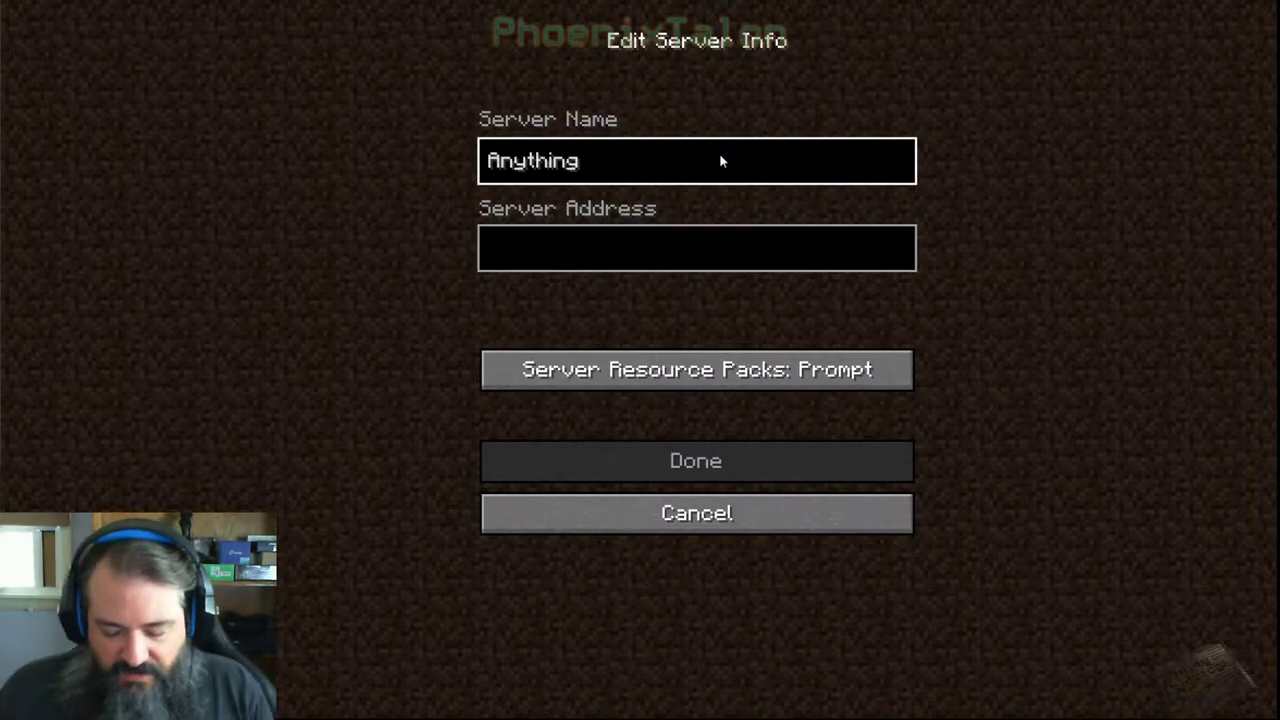
text(YouWant)
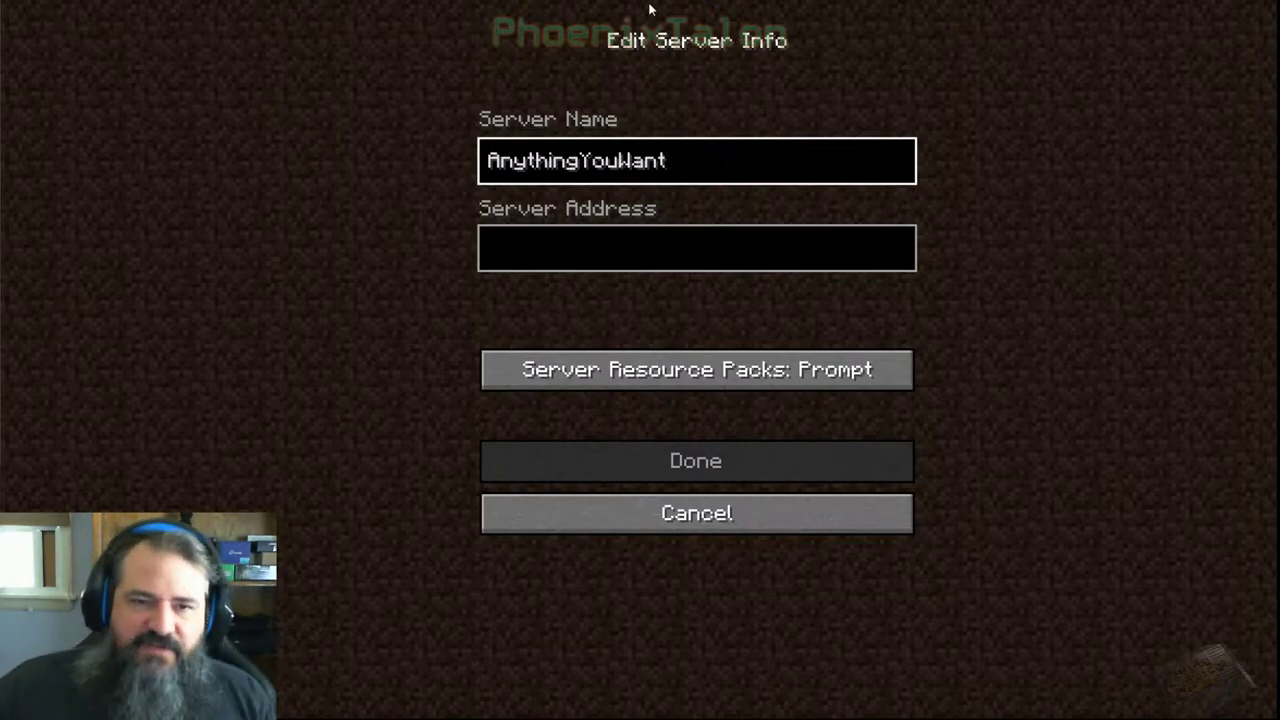
key(alt+Tab)
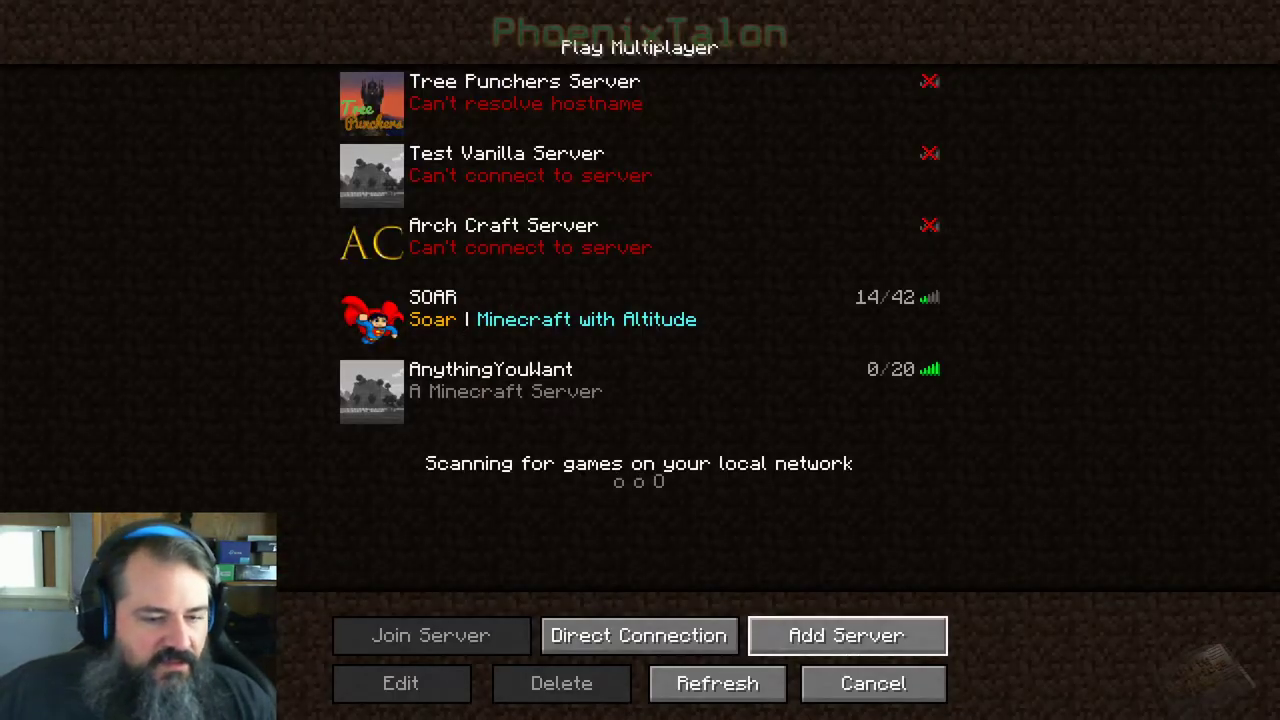
Join the AnythingYouWant server to test it, disconnect, and leave the multiplayer server list.
click(383, 390)
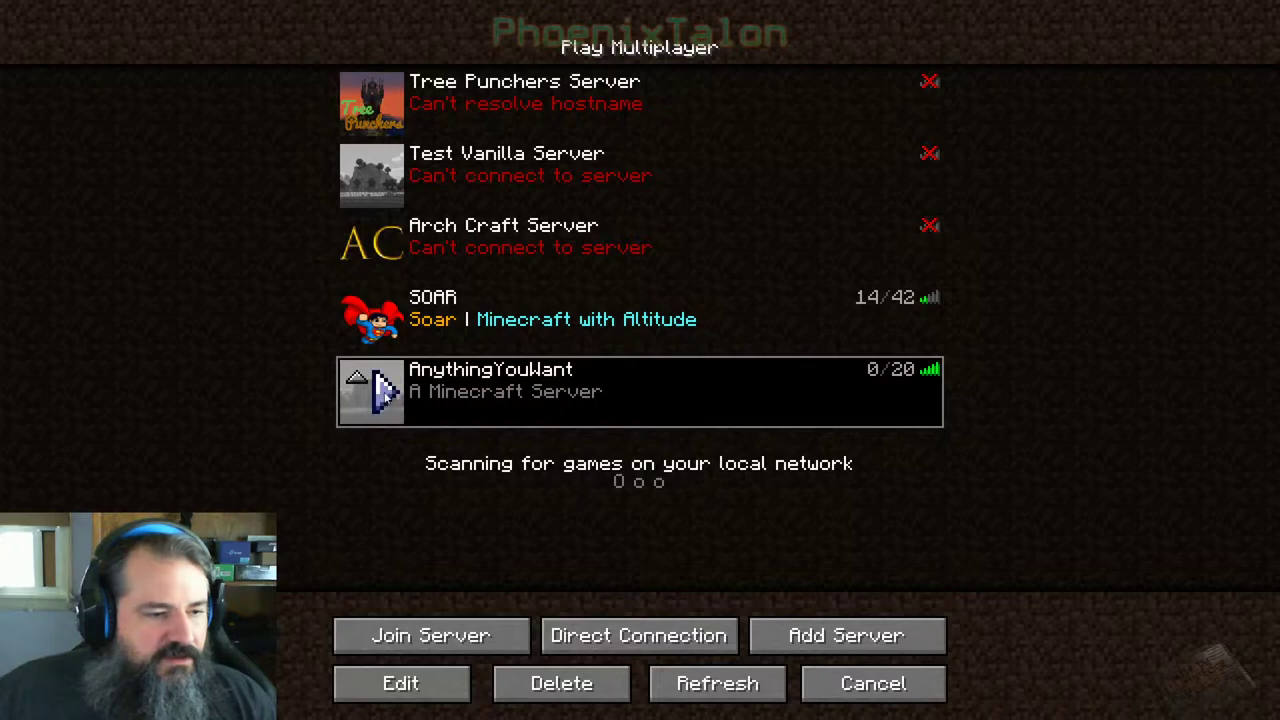
click(385, 392)
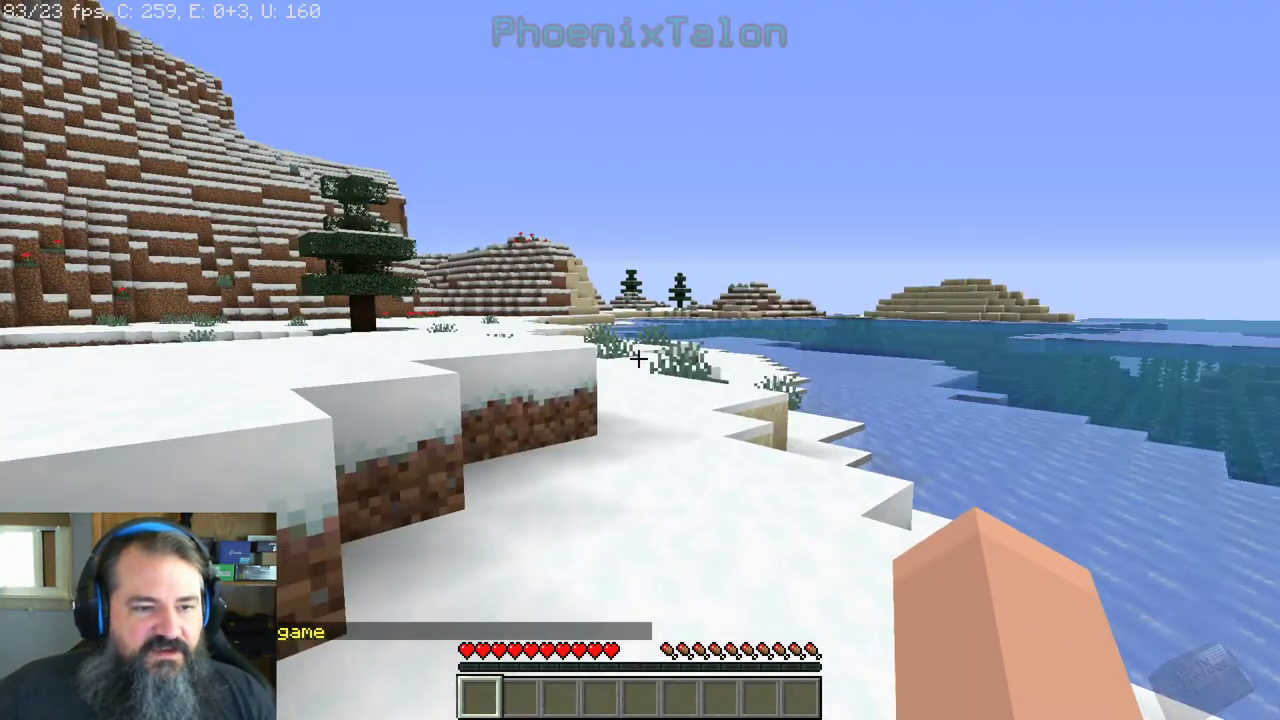
key(Escape)
click(636, 408)
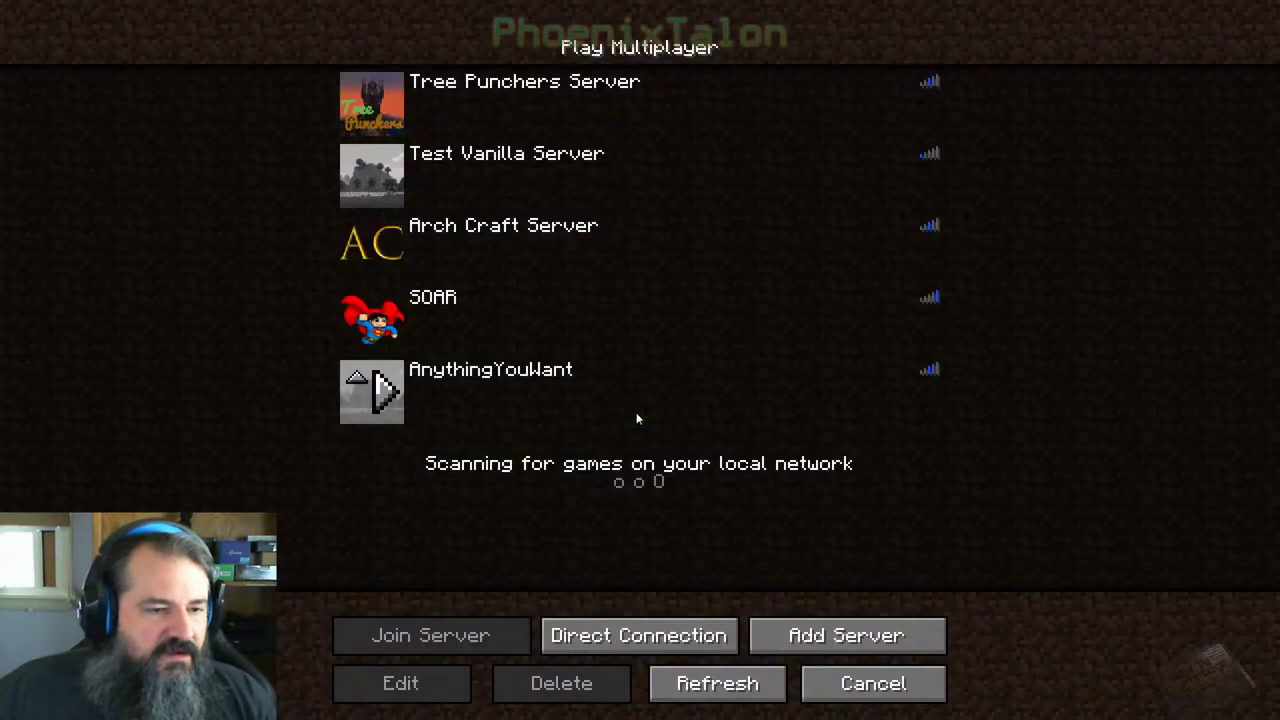
click(862, 686)
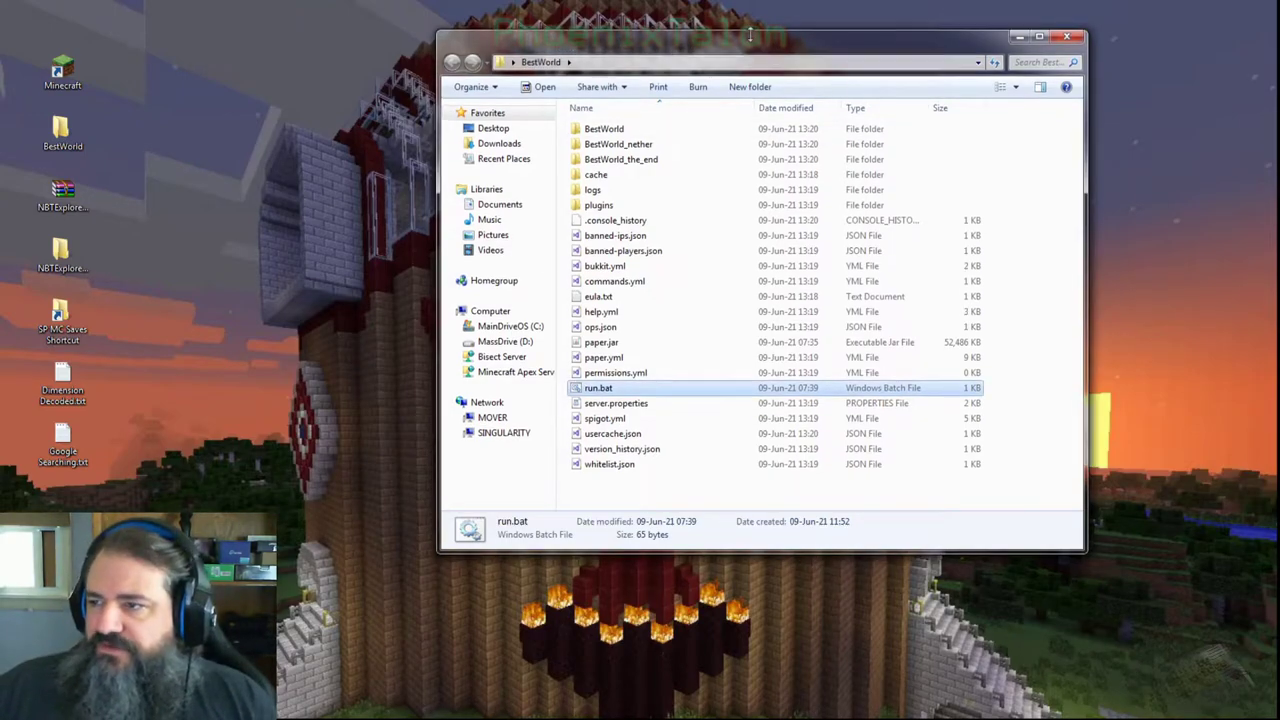
Open the single-player saves folder from its desktop shortcut and arrange it side by side with the BestWorld server folder.
drag(752, 35, 519, 40)
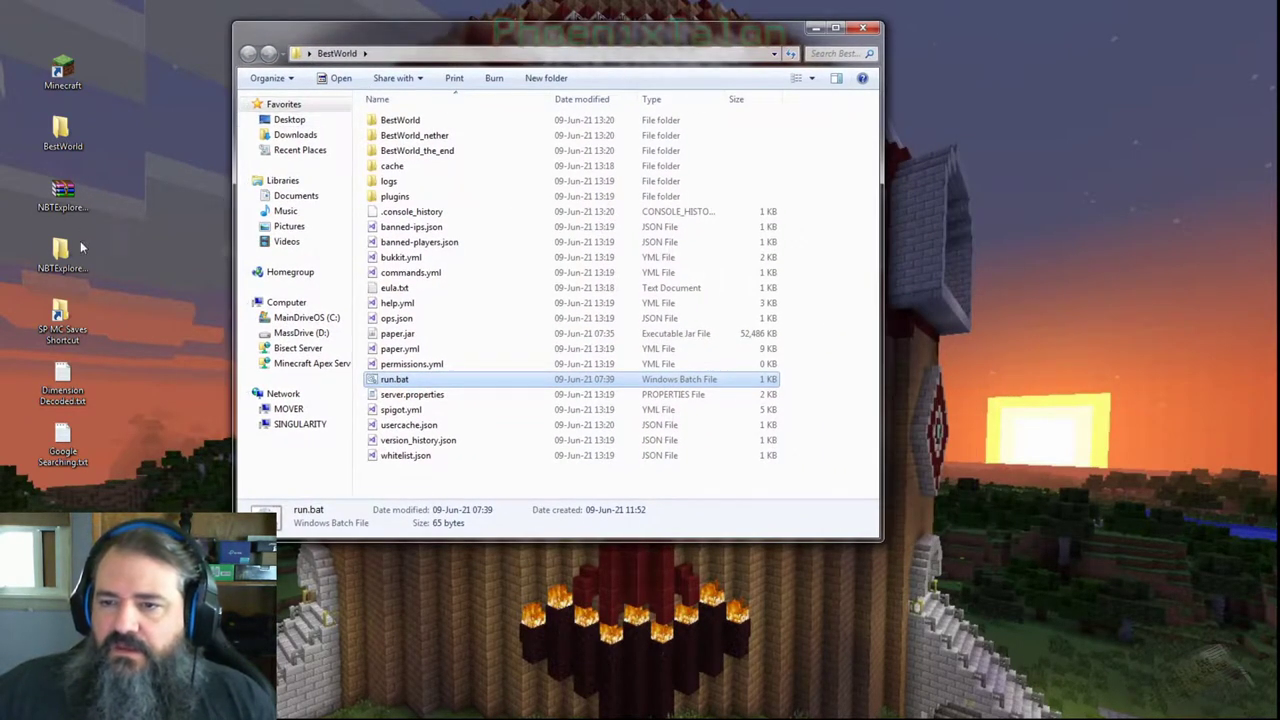
double_click(57, 315)
drag(580, 42, 1208, 44)
drag(669, 44, 557, 38)
drag(1073, 42, 966, 40)
drag(412, 41, 343, 49)
drag(987, 44, 940, 56)
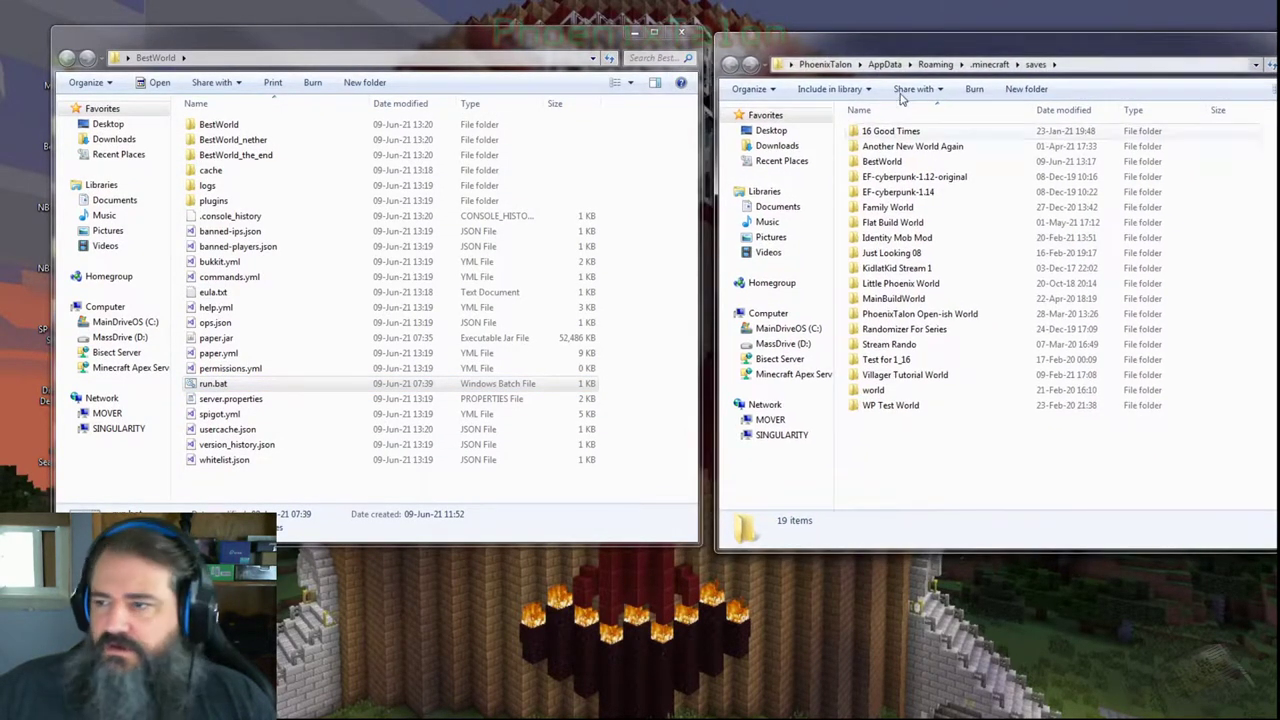
click(697, 265)
drag(701, 271, 632, 272)
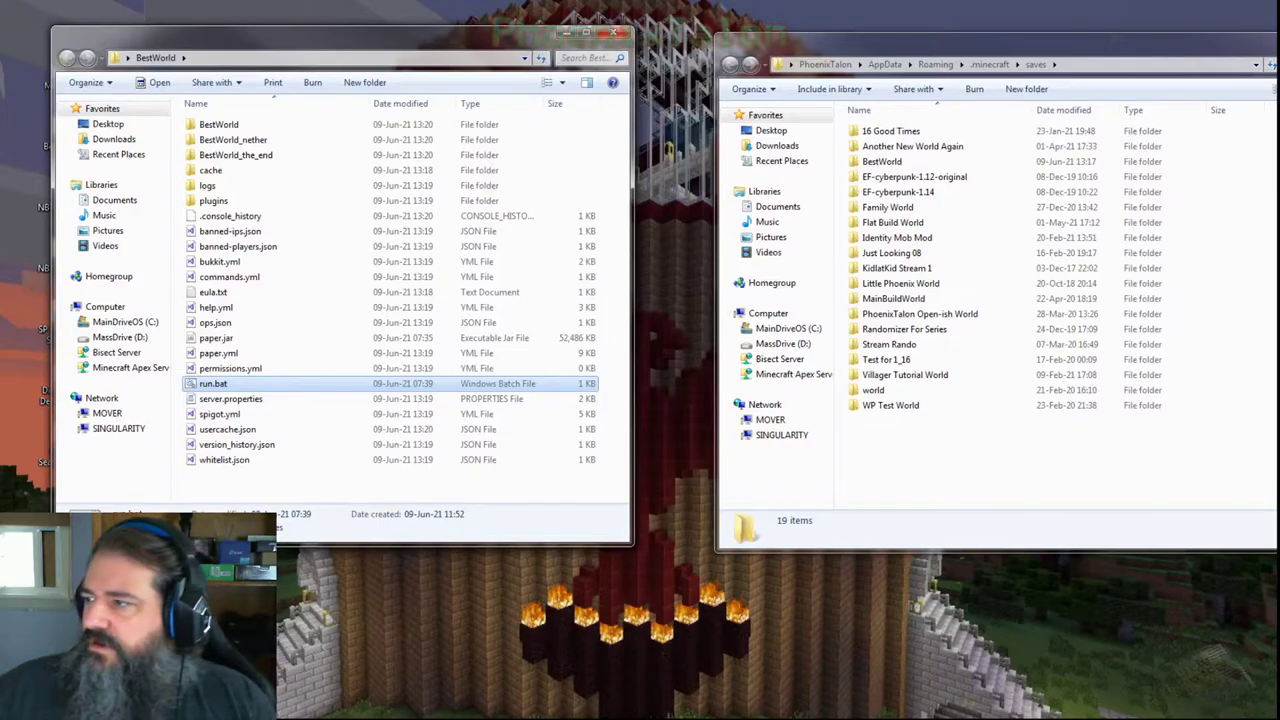
key(alt+Tab)
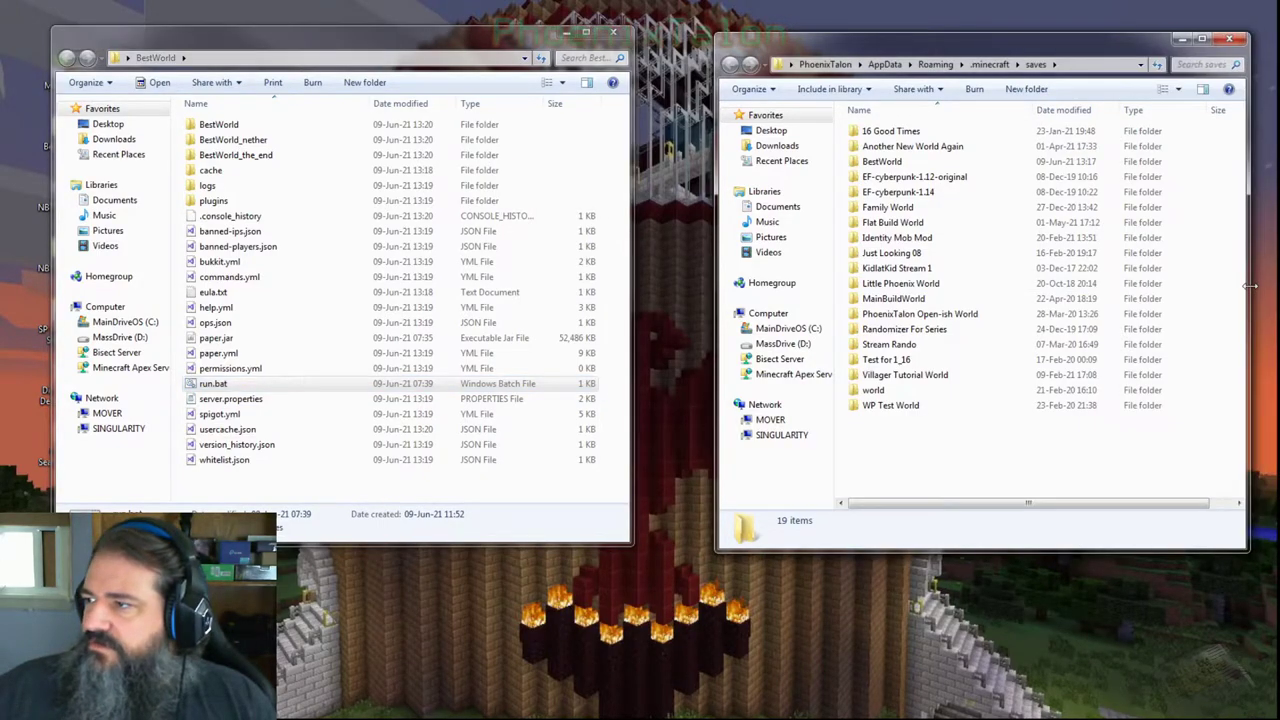
drag(928, 52, 898, 42)
drag(524, 42, 558, 42)
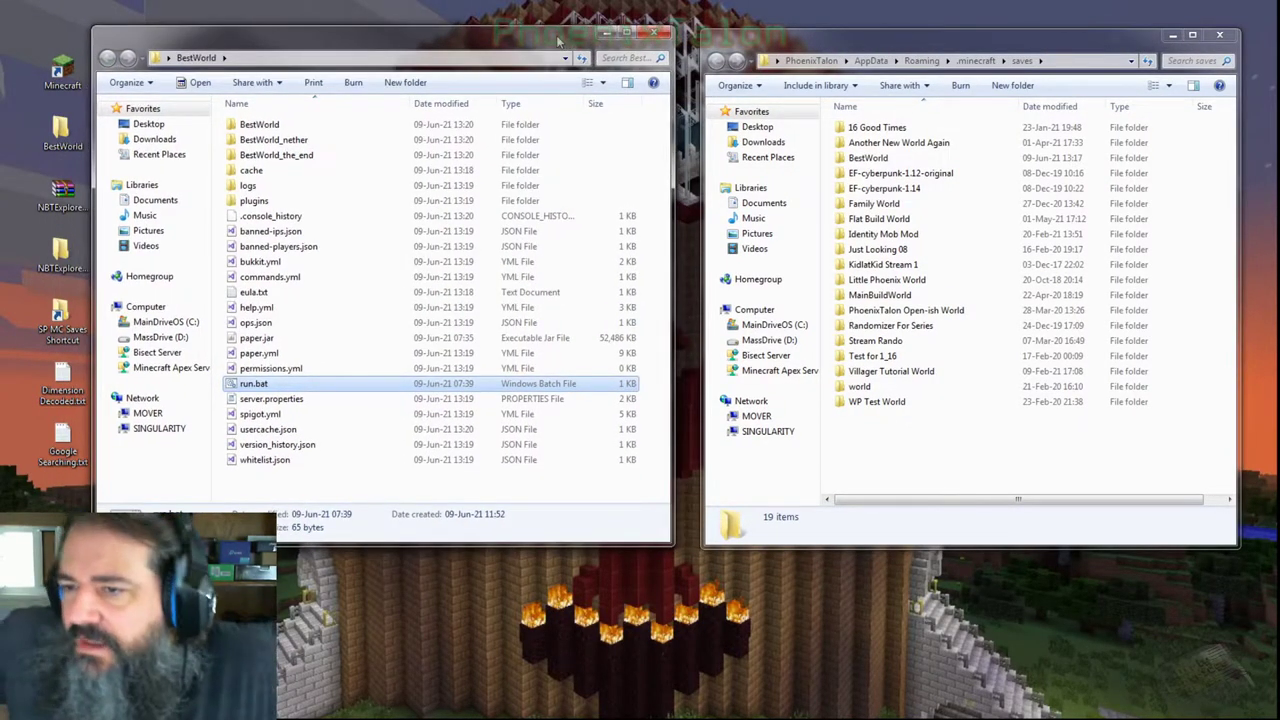
Check the server's three BestWorld dimension folders, and open the single-player BestWorld save to examine its DIM1 and DIM-1 folders.
click(252, 128)
click(258, 139)
click(272, 156)
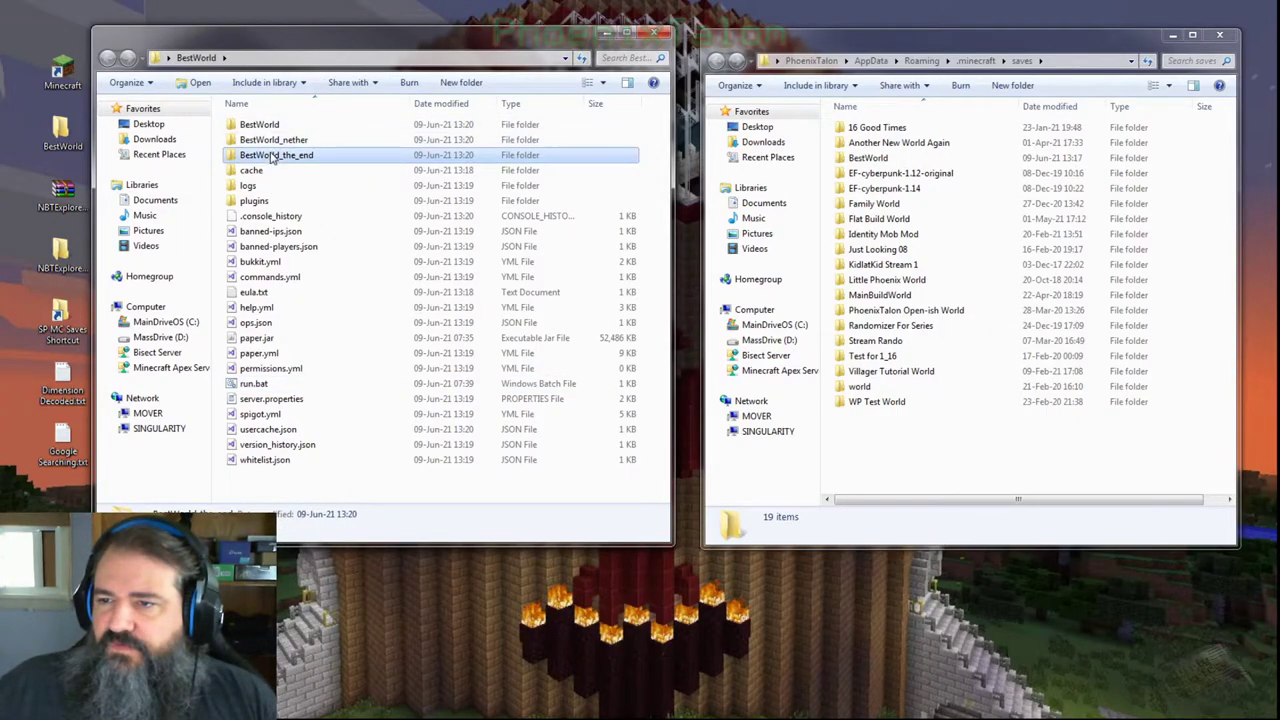
click(263, 128)
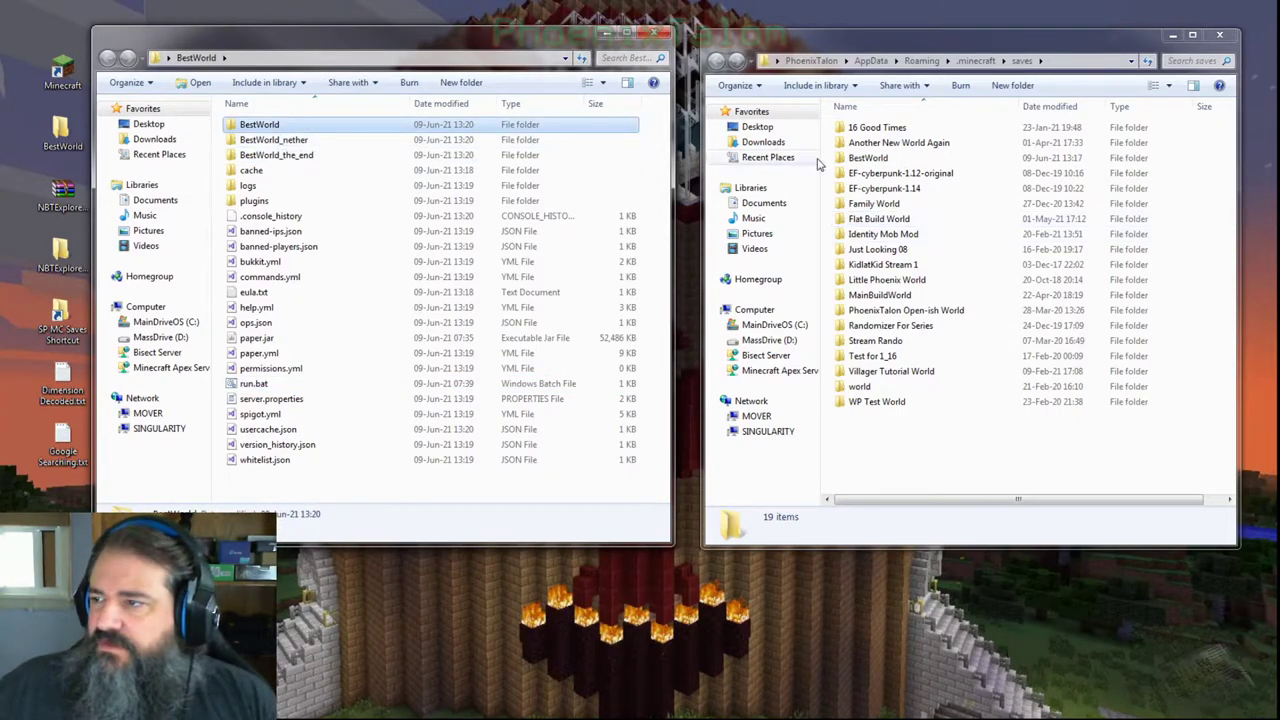
double_click(888, 158)
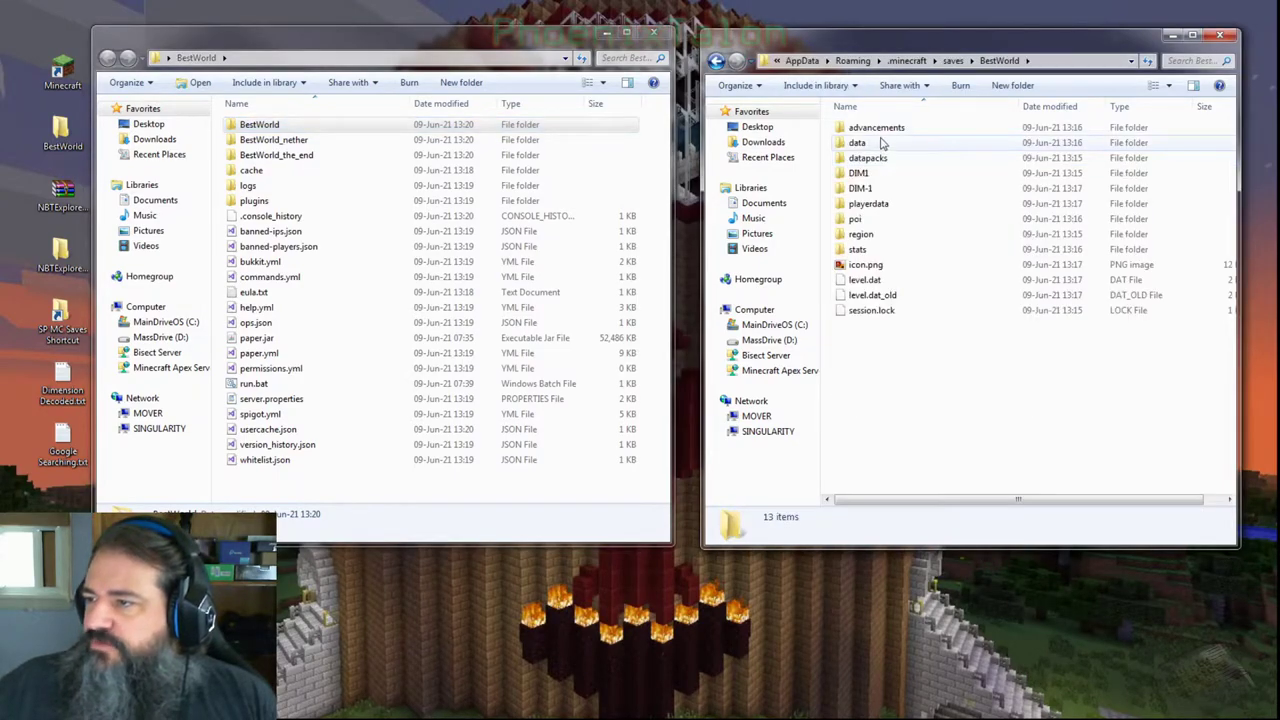
click(883, 177)
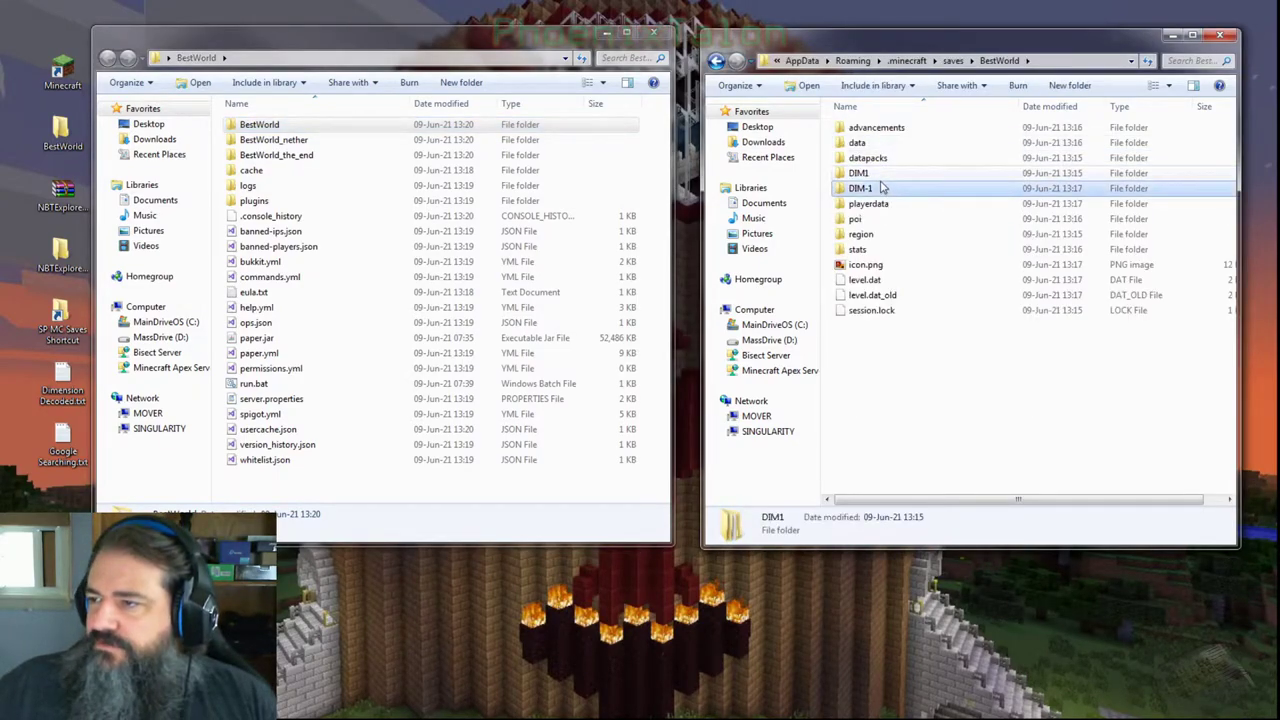
click(871, 332)
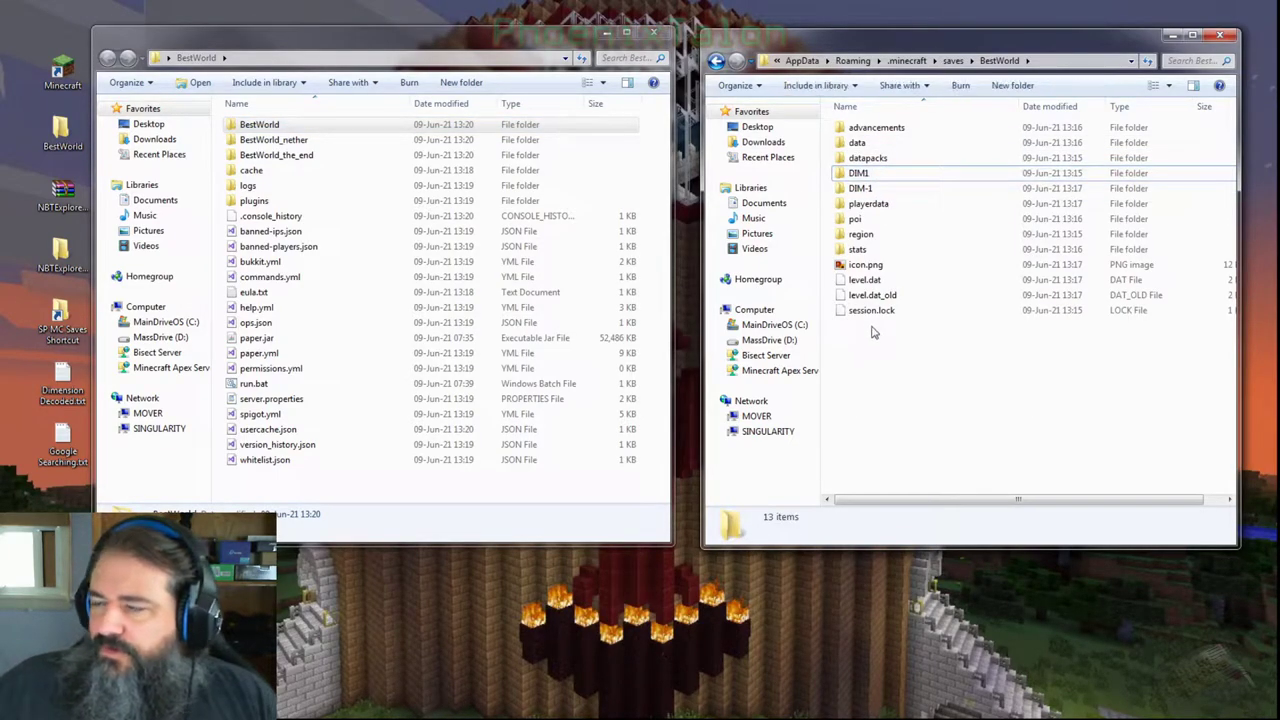
Delete all files and folders inside the server's inner BestWorld overworld folder.
double_click(343, 126)
drag(257, 320, 258, 125)
right_click(258, 124)
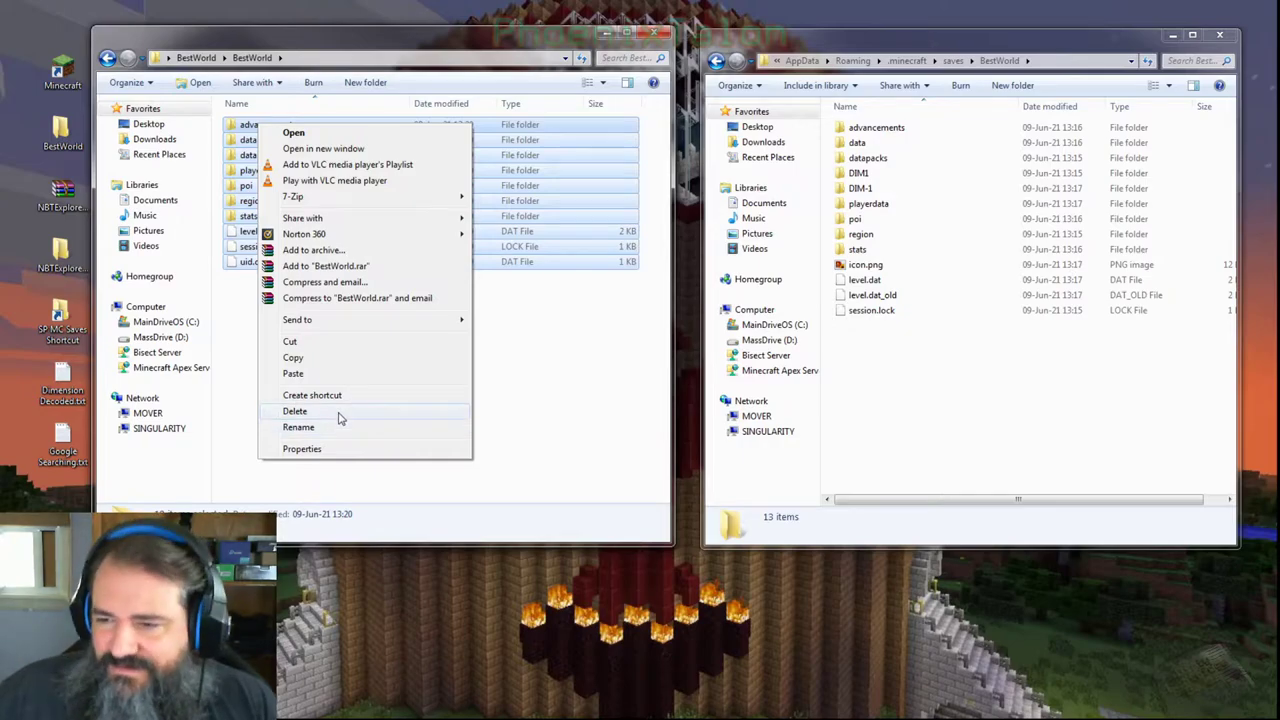
click(338, 416)
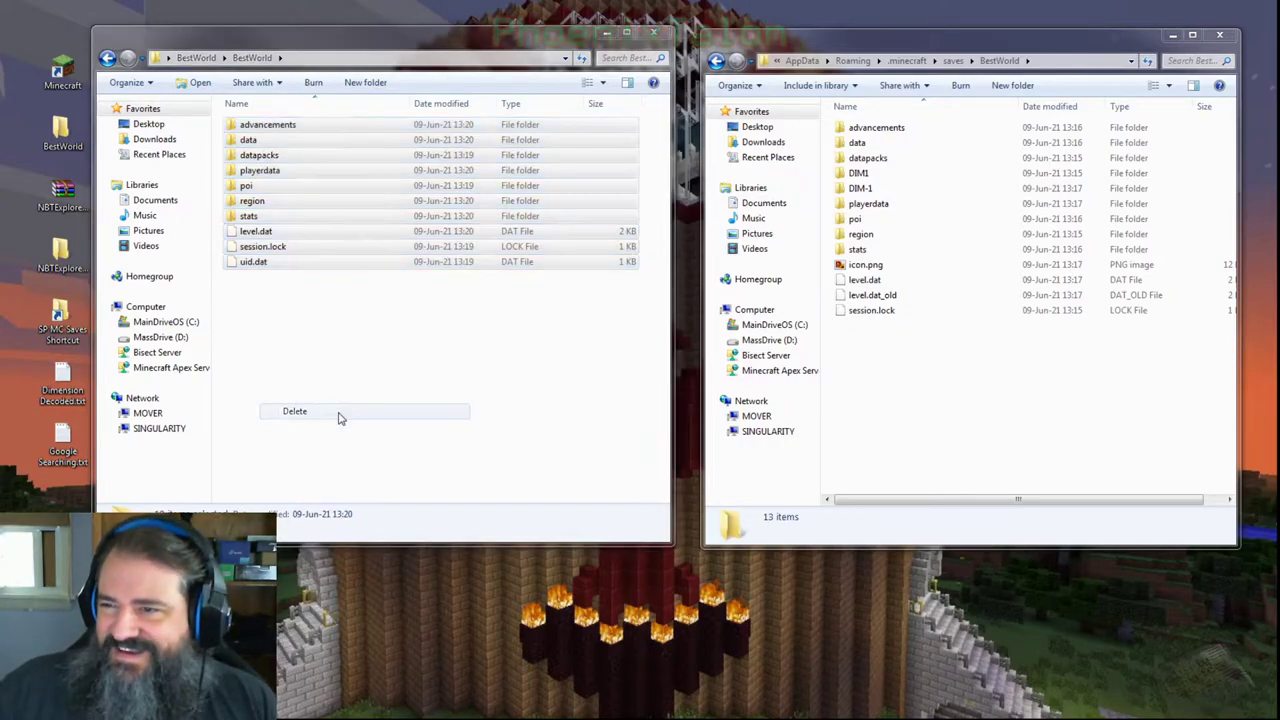
click(697, 469)
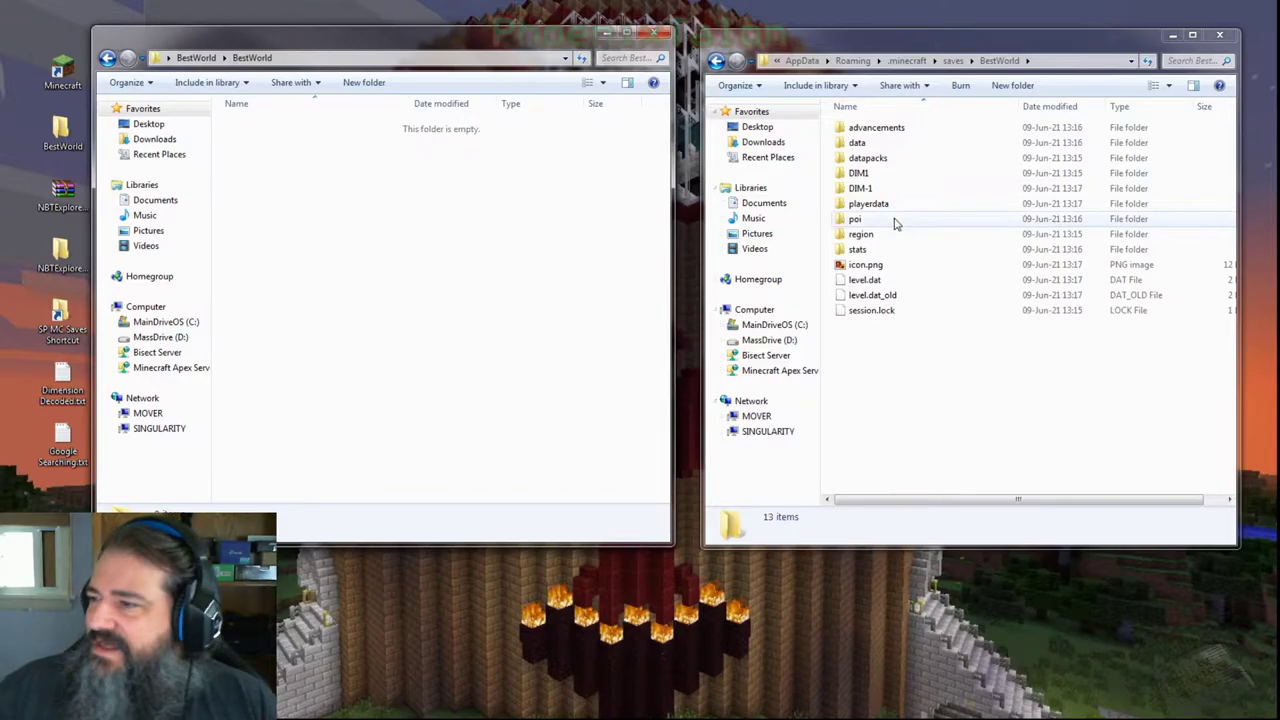
Copy everything in the single-player save except DIM1, DIM-1 and icon.png into the server's BestWorld world folder, consulting Dimension Decoded.txt for the dimension numbers.
drag(923, 383, 875, 182)
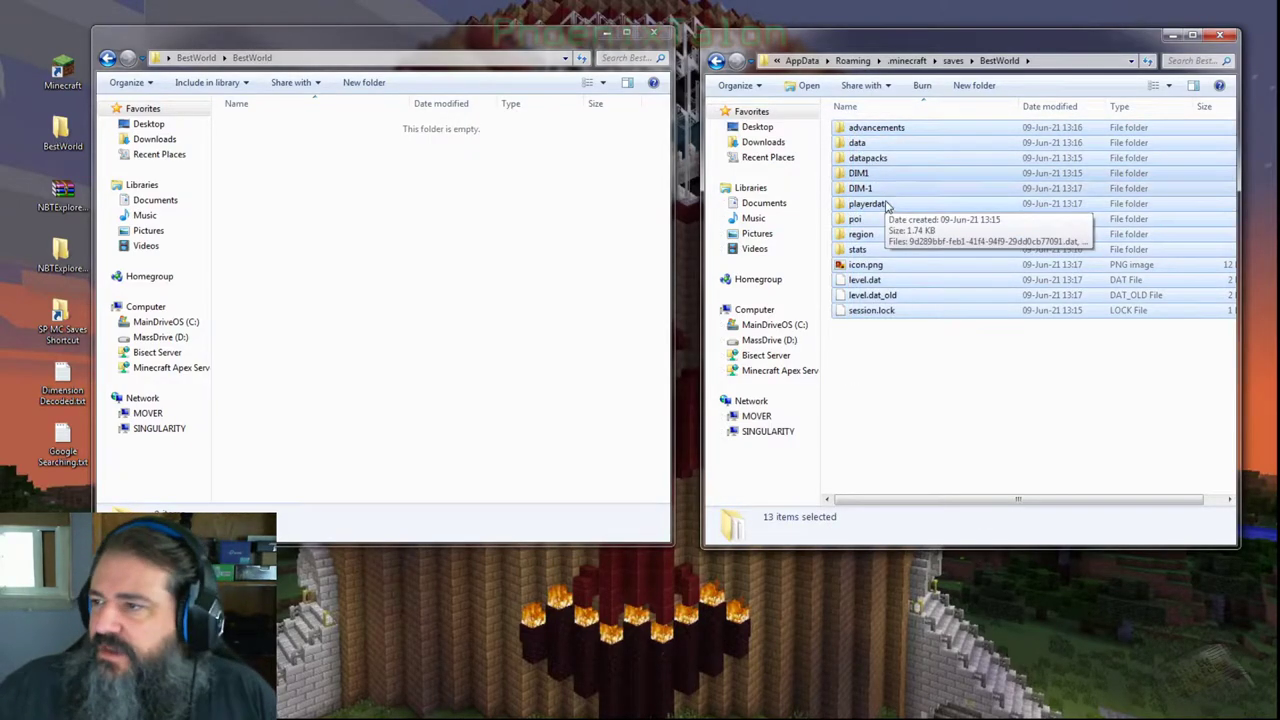
ctrl+click(874, 178)
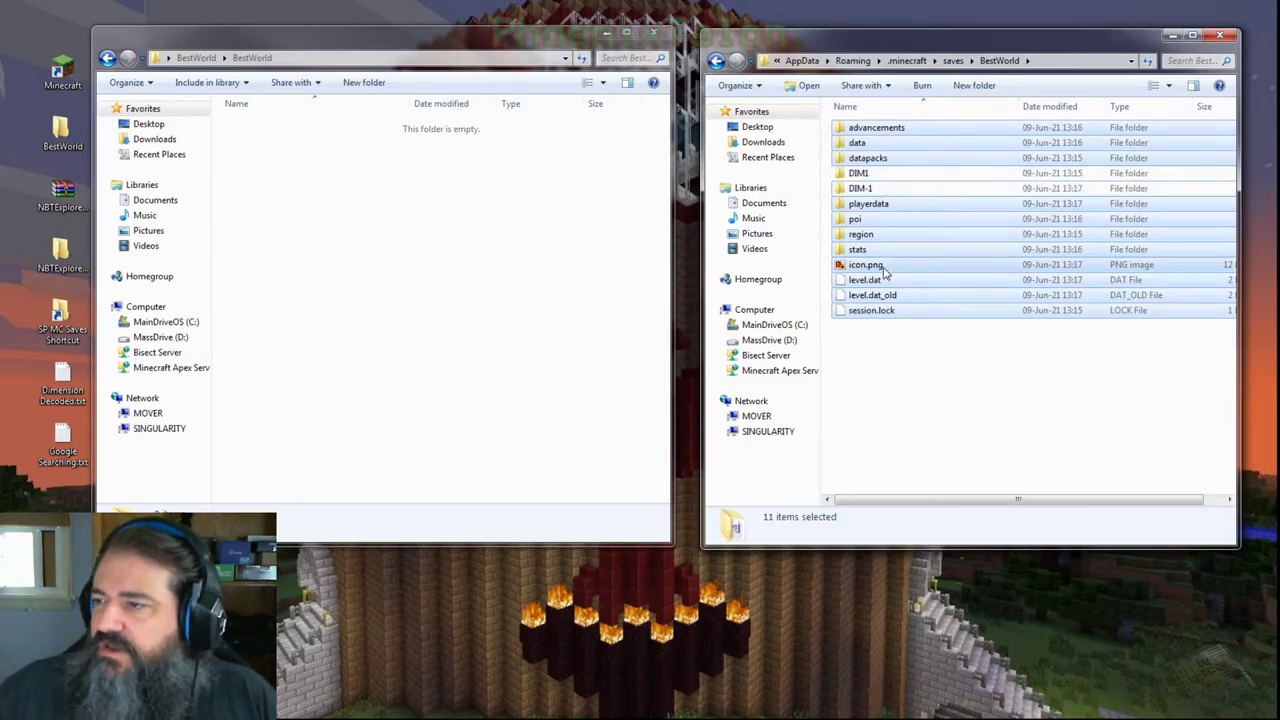
double_click(62, 380)
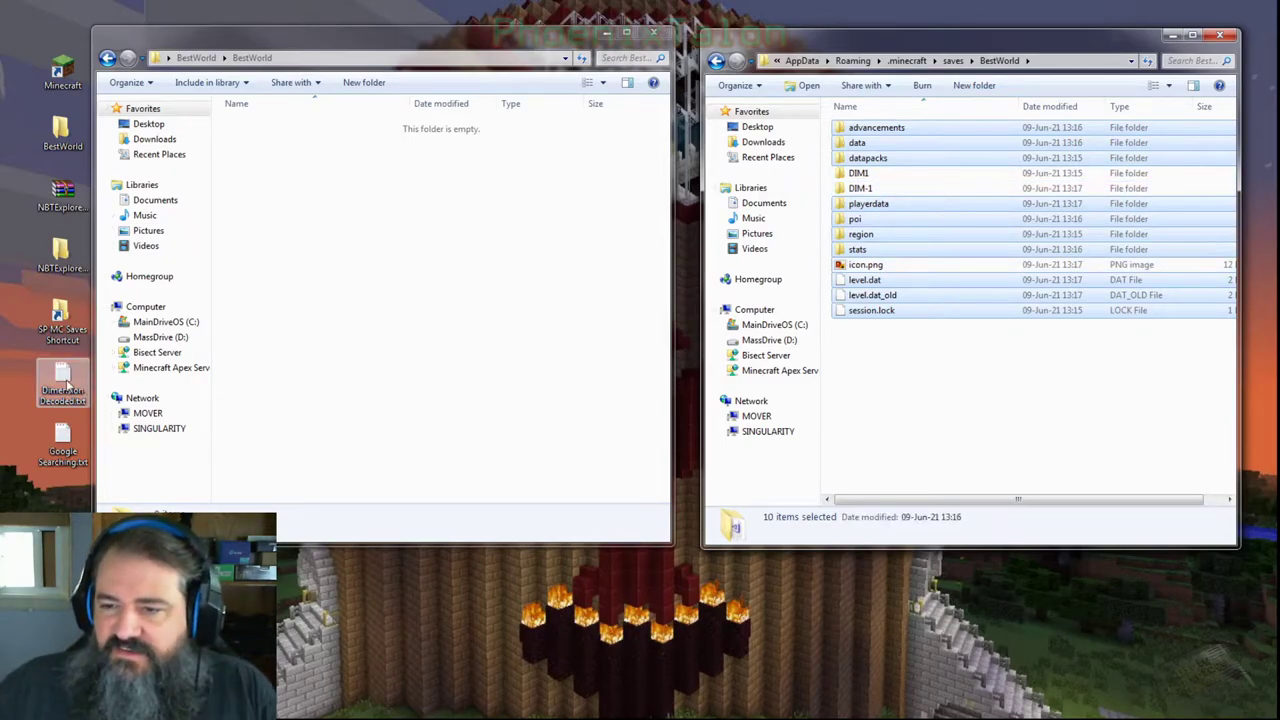
drag(273, 152, 466, 260)
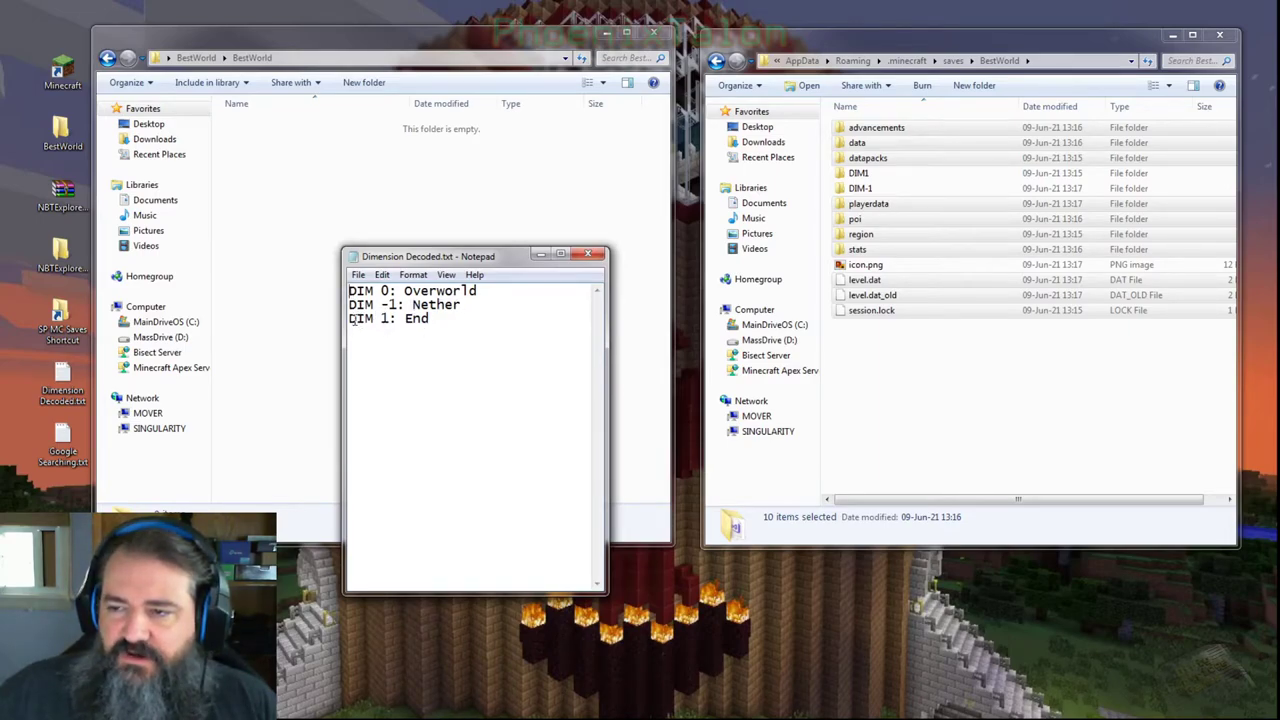
click(591, 255)
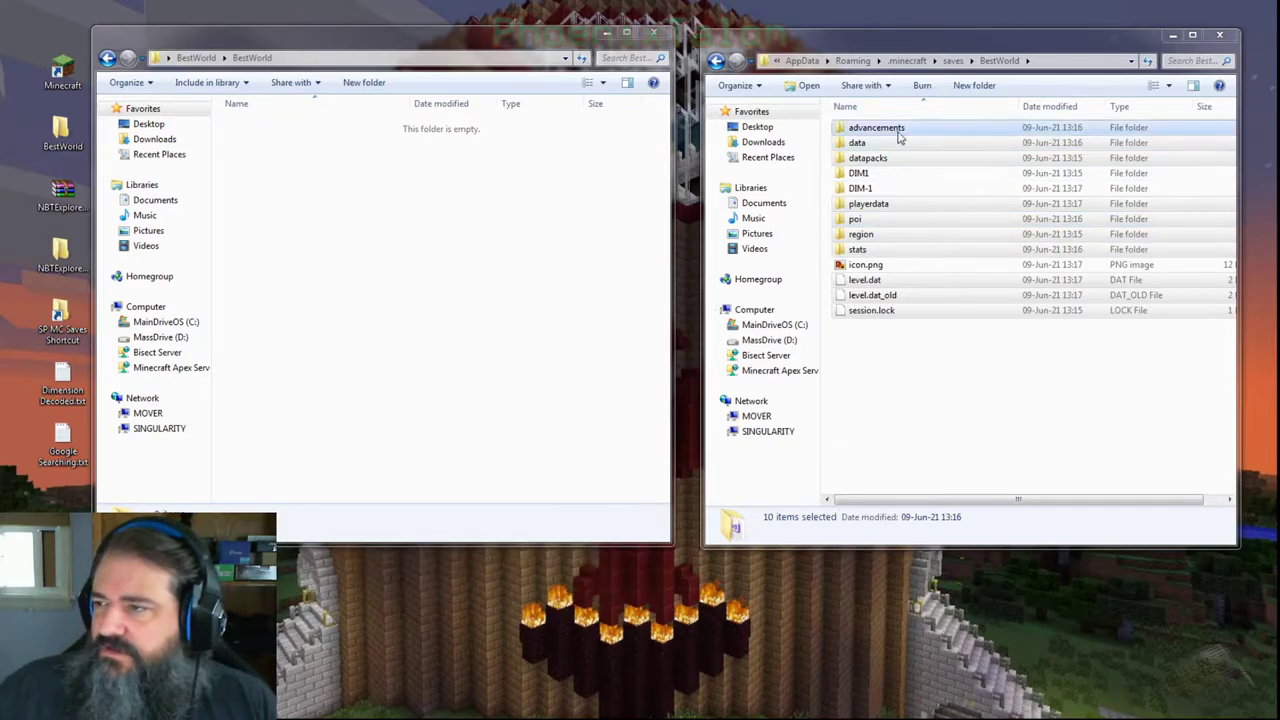
drag(898, 133, 930, 422)
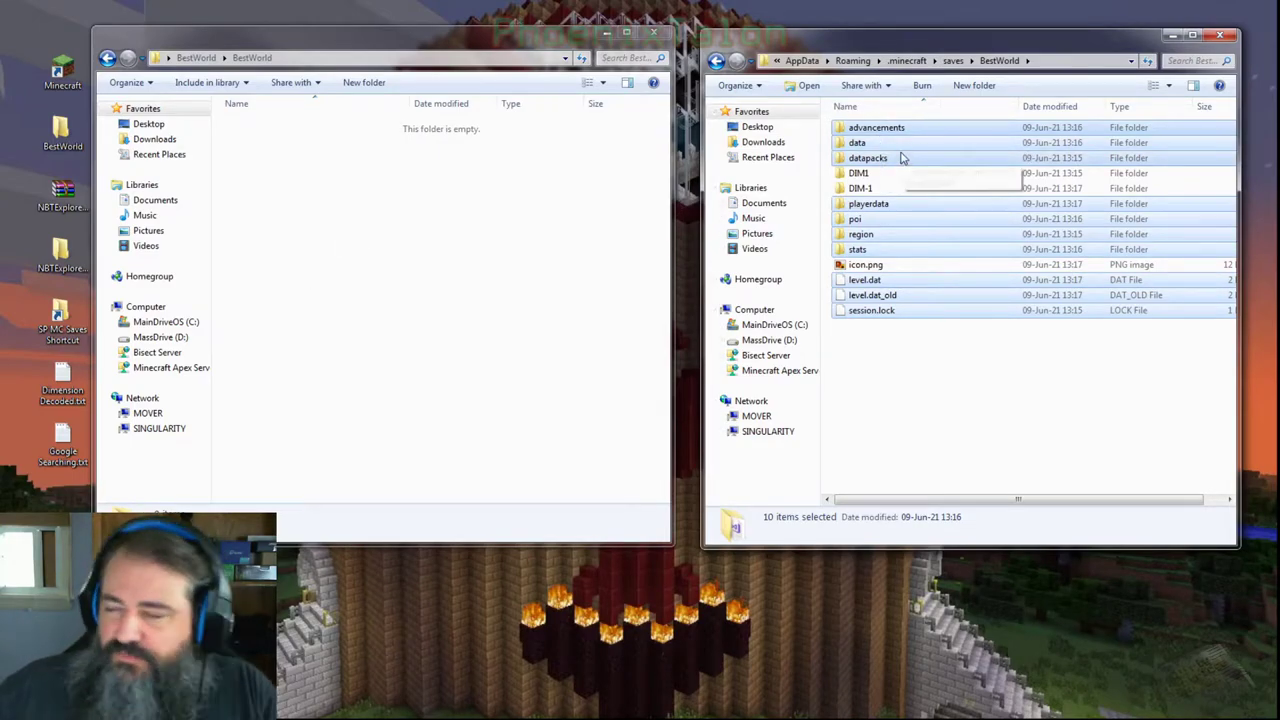
right_click(900, 157)
click(951, 390)
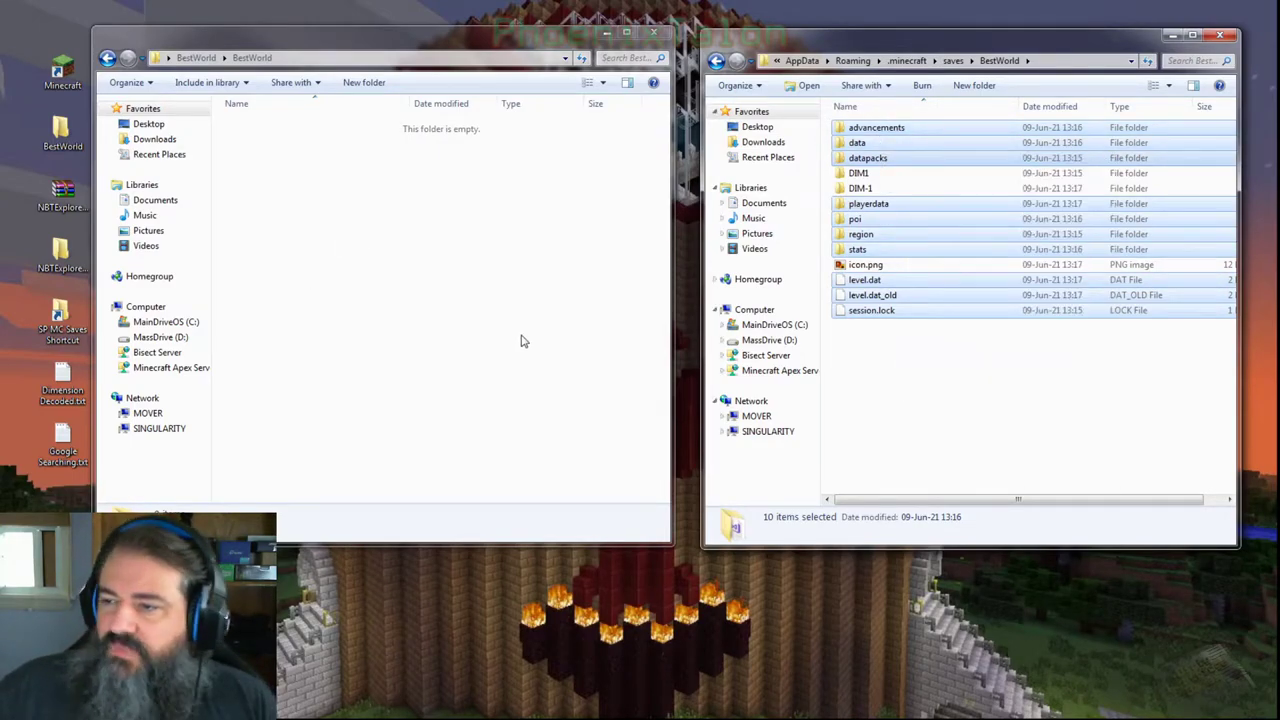
right_click(508, 336)
click(550, 435)
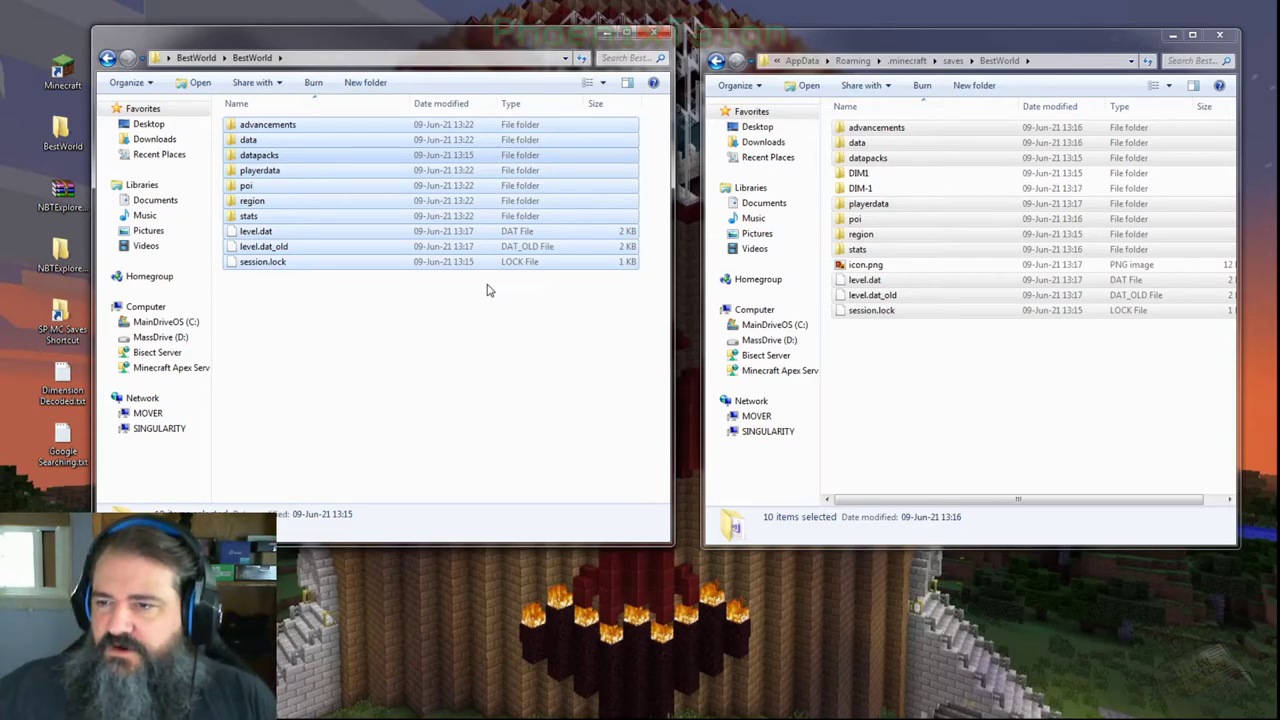
click(444, 349)
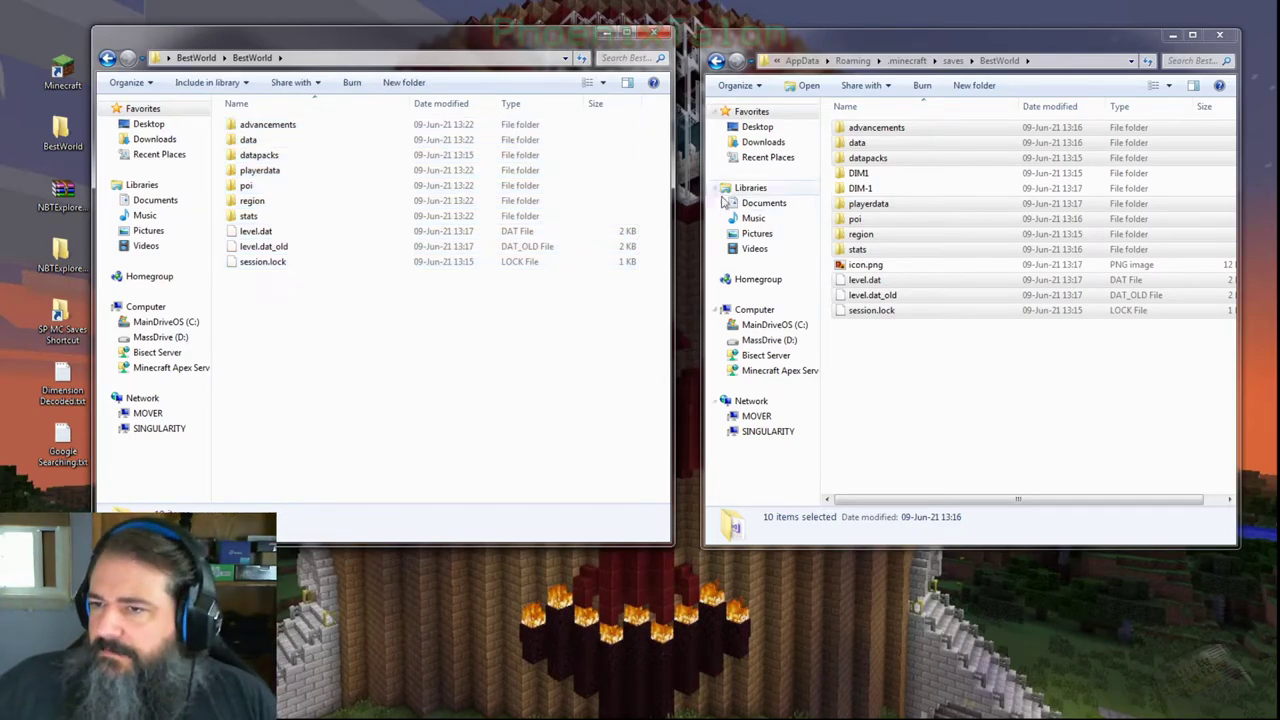
Open the server's BestWorld_nether folder and delete everything inside it.
click(203, 59)
double_click(290, 140)
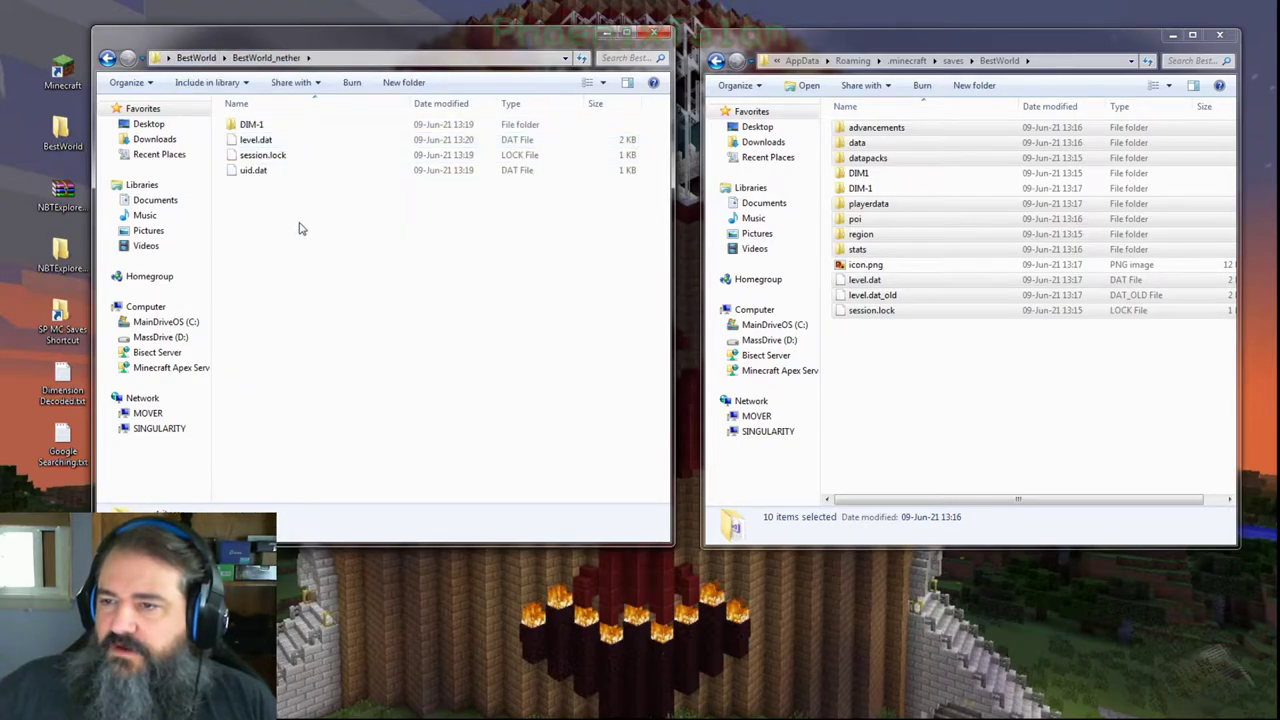
drag(300, 229, 248, 118)
right_click(264, 139)
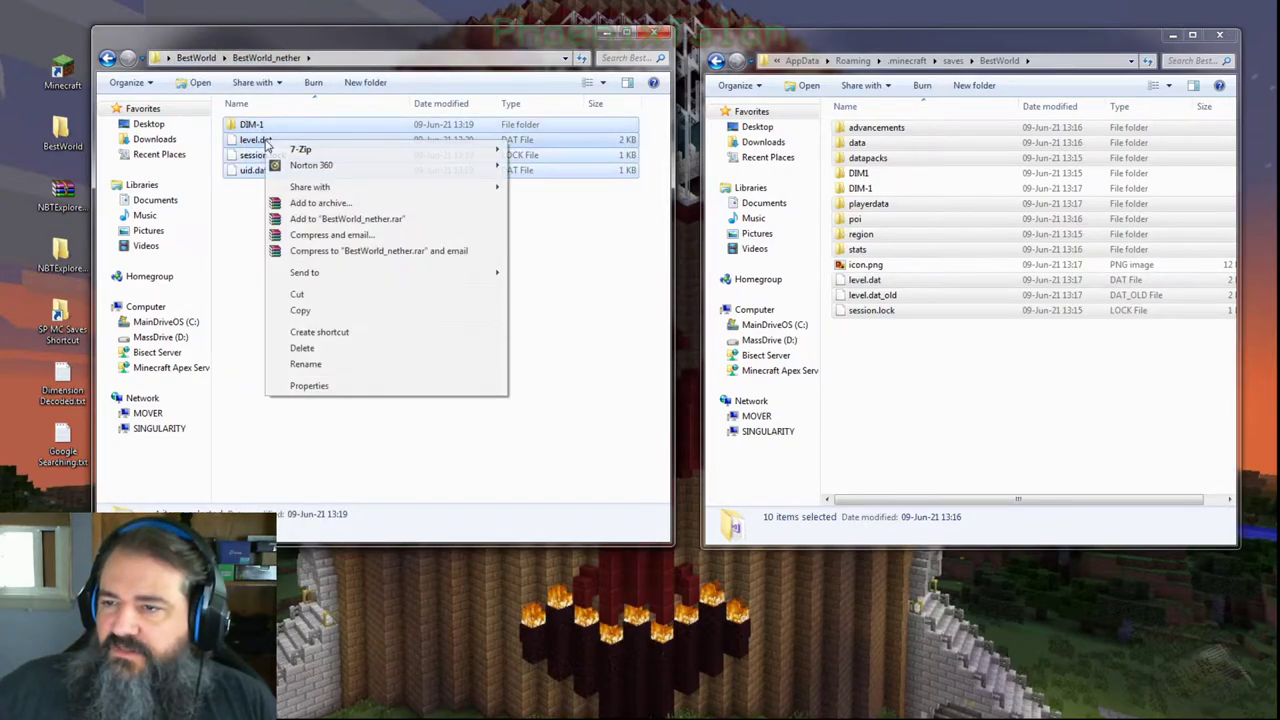
click(302, 348)
click(694, 468)
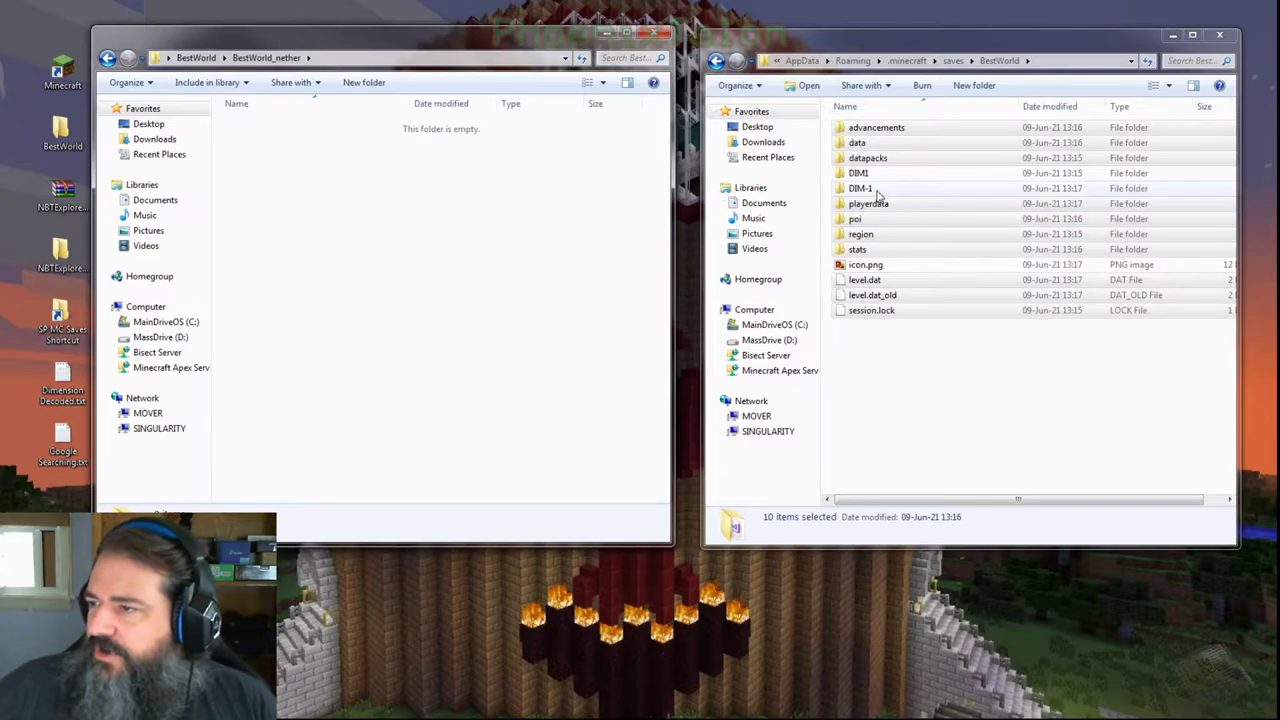
Copy the DIM-1 folder from the single-player save into the server's BestWorld_nether folder.
click(871, 190)
right_click(870, 191)
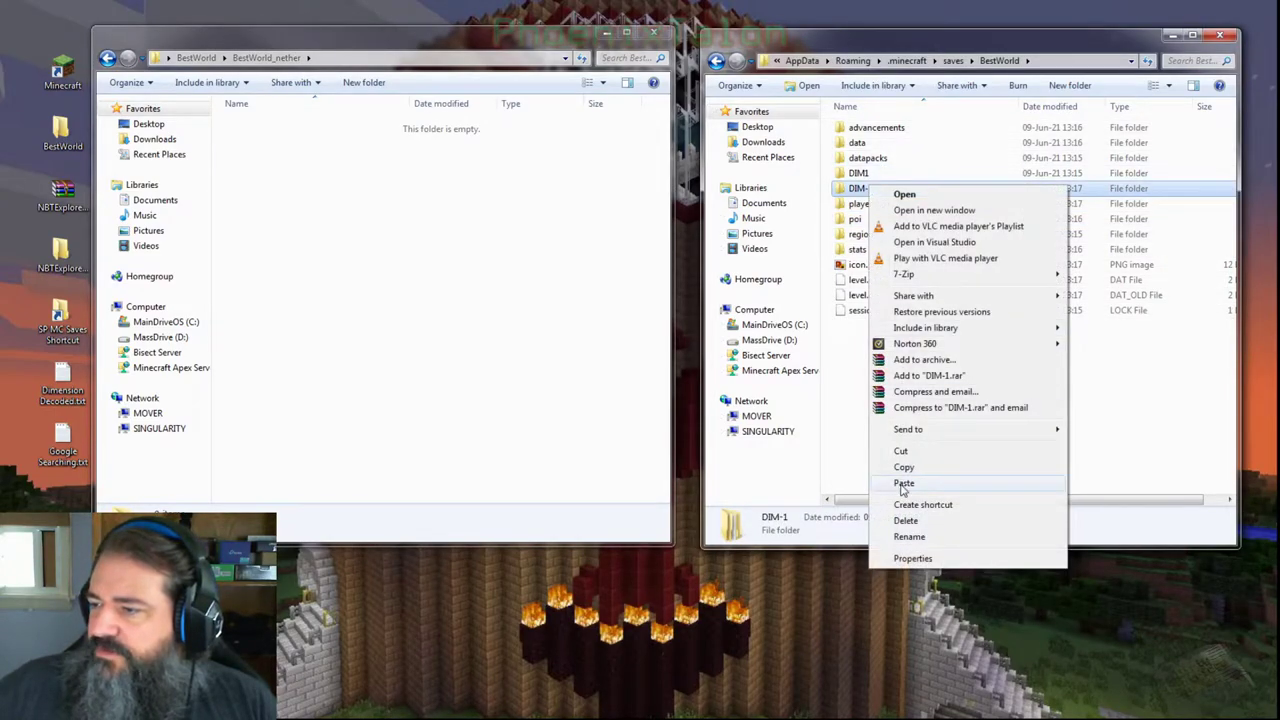
click(904, 467)
right_click(296, 257)
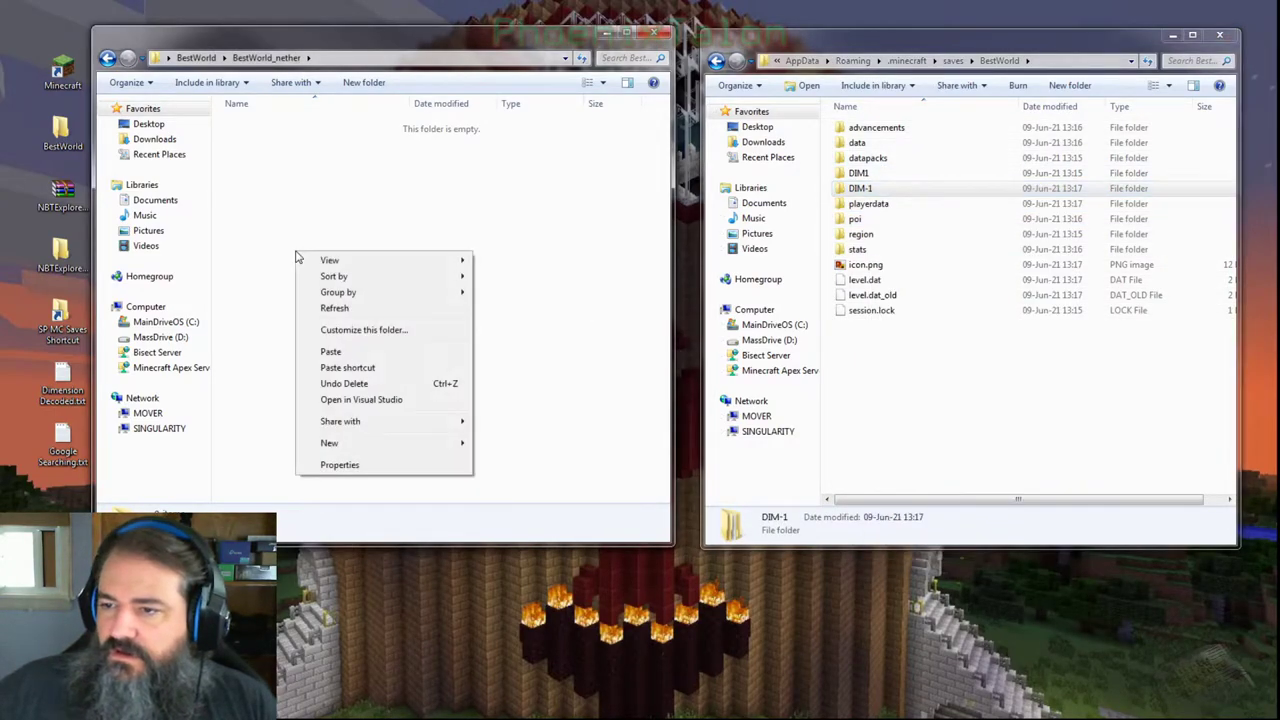
click(332, 352)
Return to the server's main folder, open BestWorld_the_end and delete everything inside it.
click(198, 58)
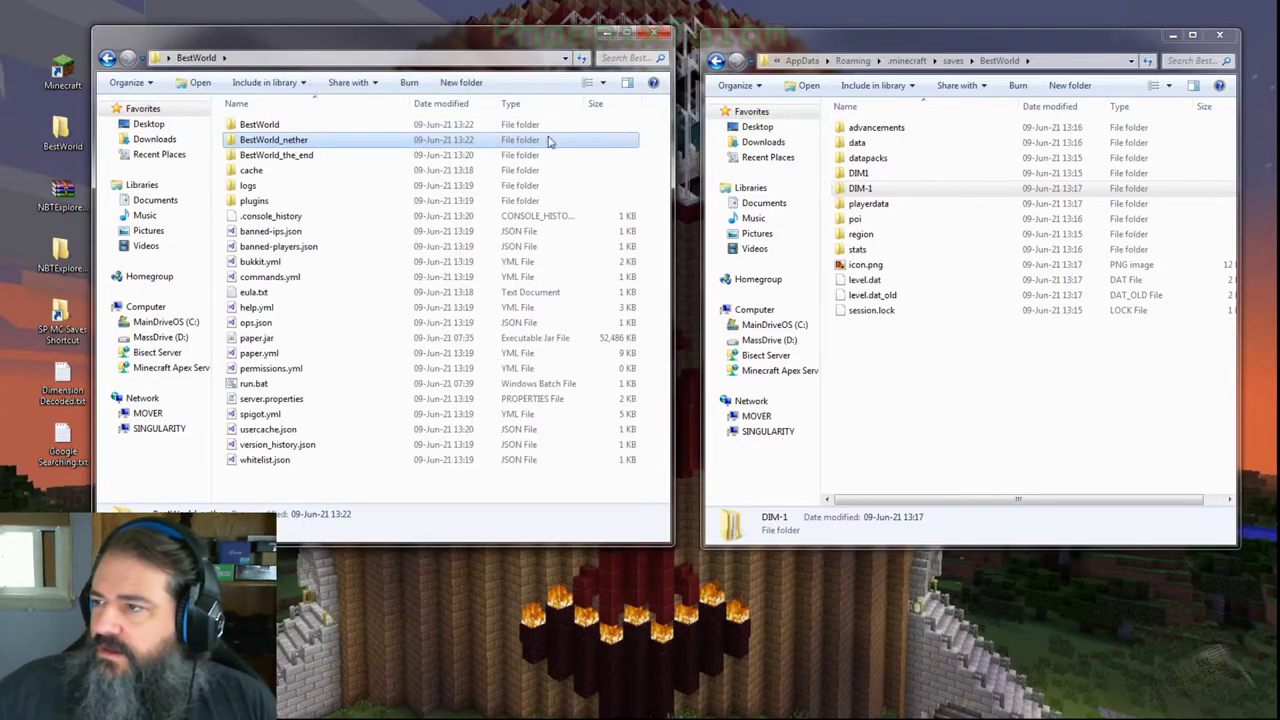
click(877, 172)
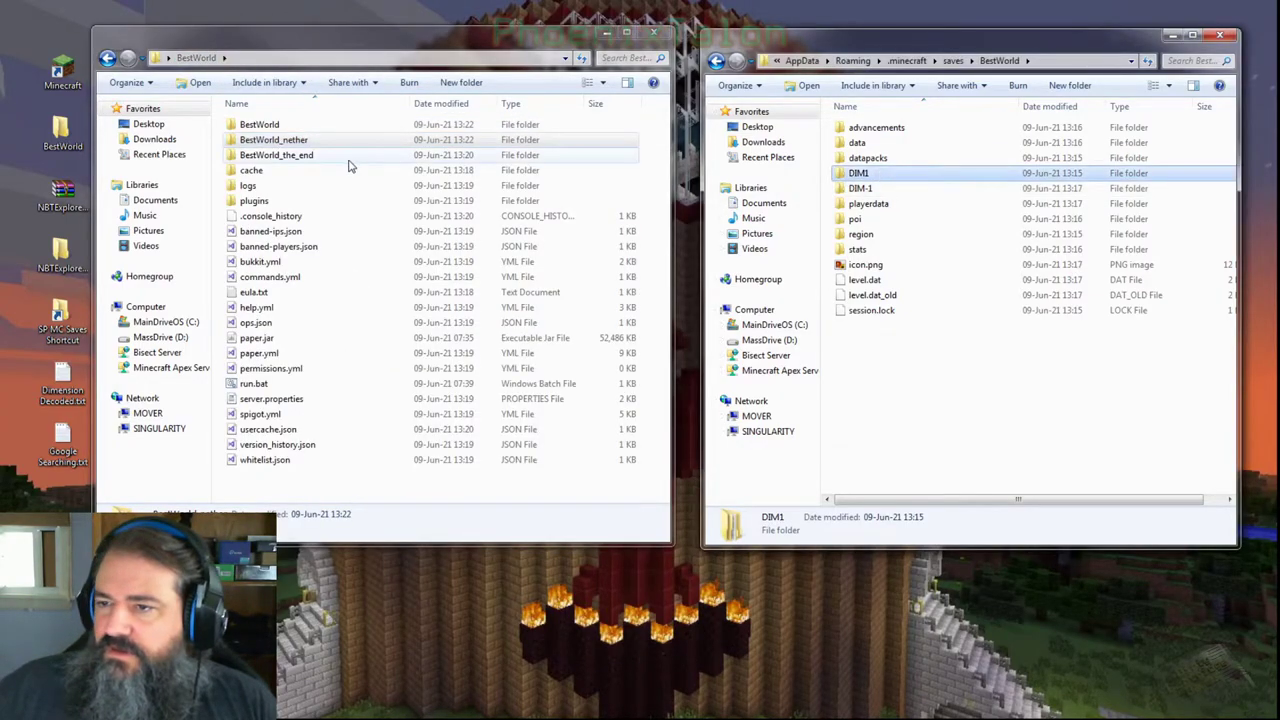
double_click(307, 157)
drag(274, 224, 230, 118)
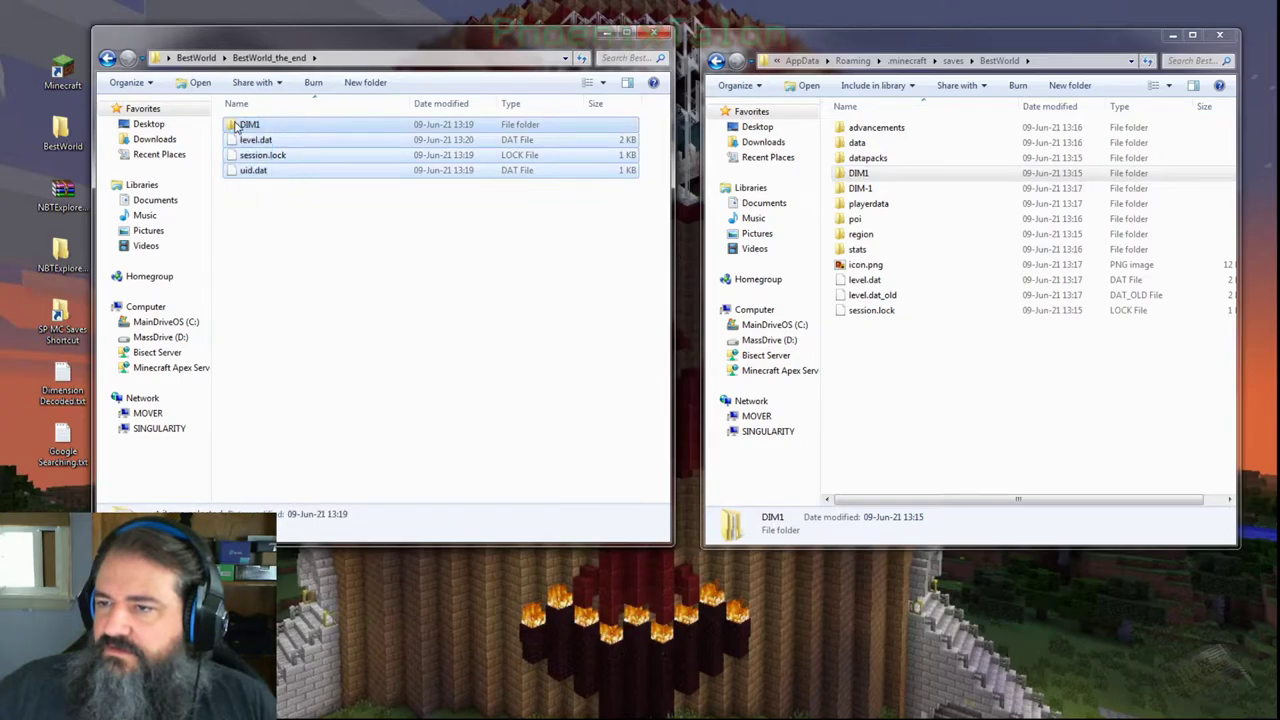
right_click(236, 122)
click(272, 410)
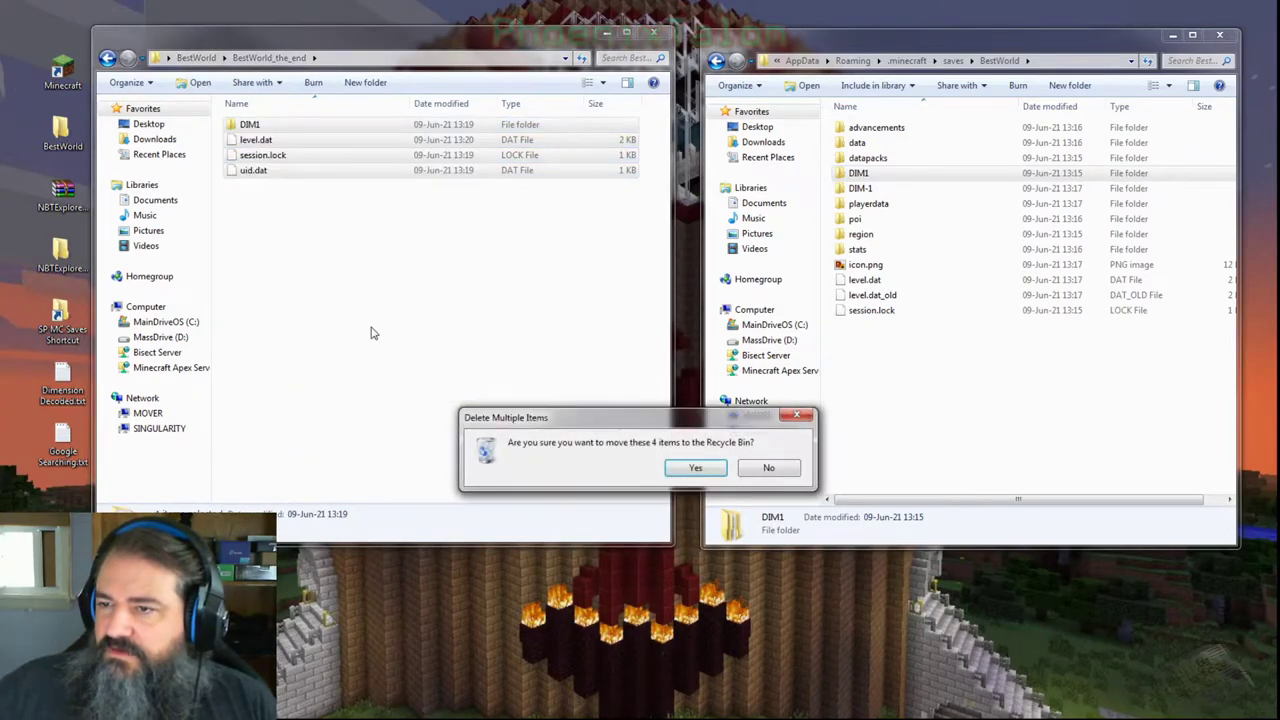
click(697, 469)
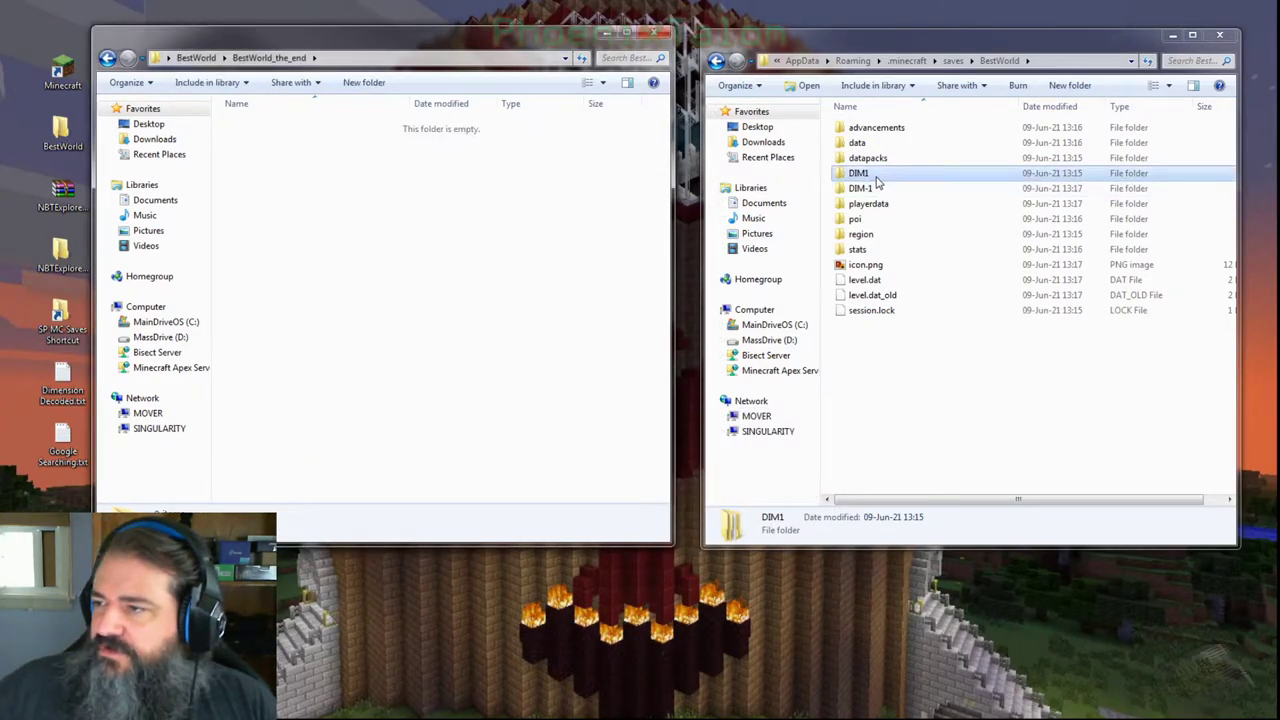
Copy the DIM1 folder from the single-player save into the server's BestWorld_the_end folder.
right_click(876, 176)
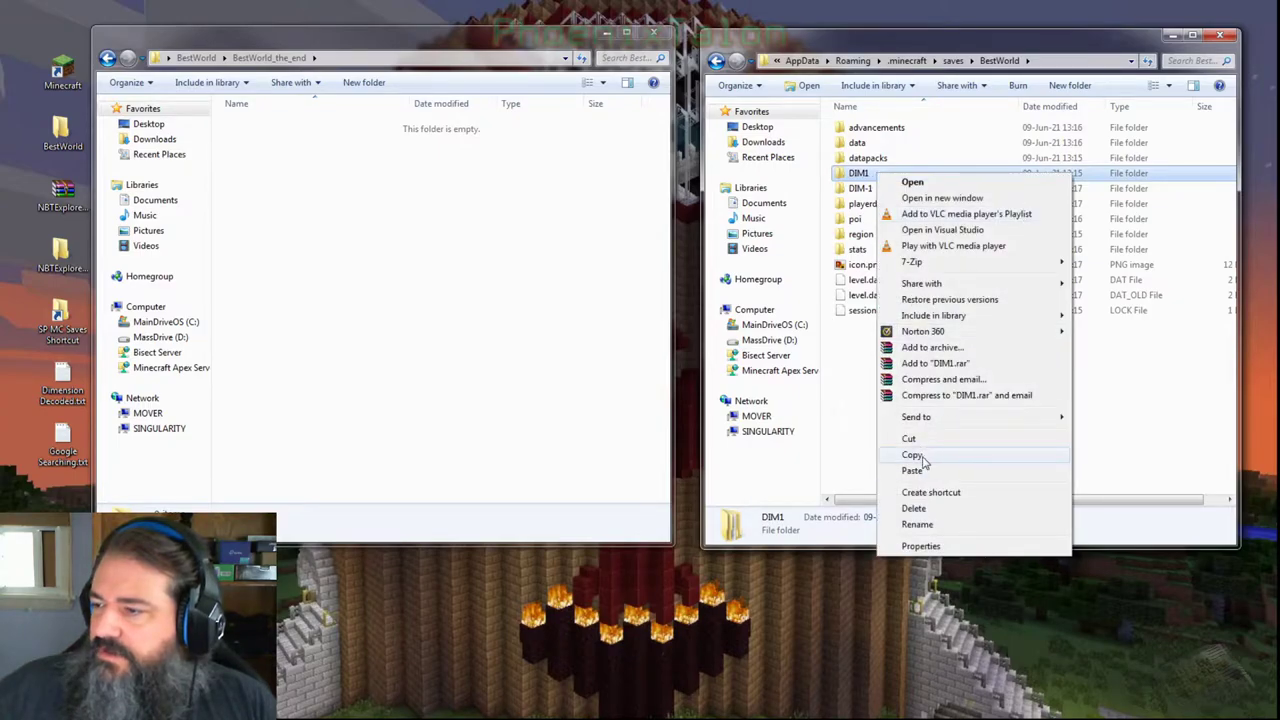
click(912, 455)
right_click(471, 340)
click(507, 443)
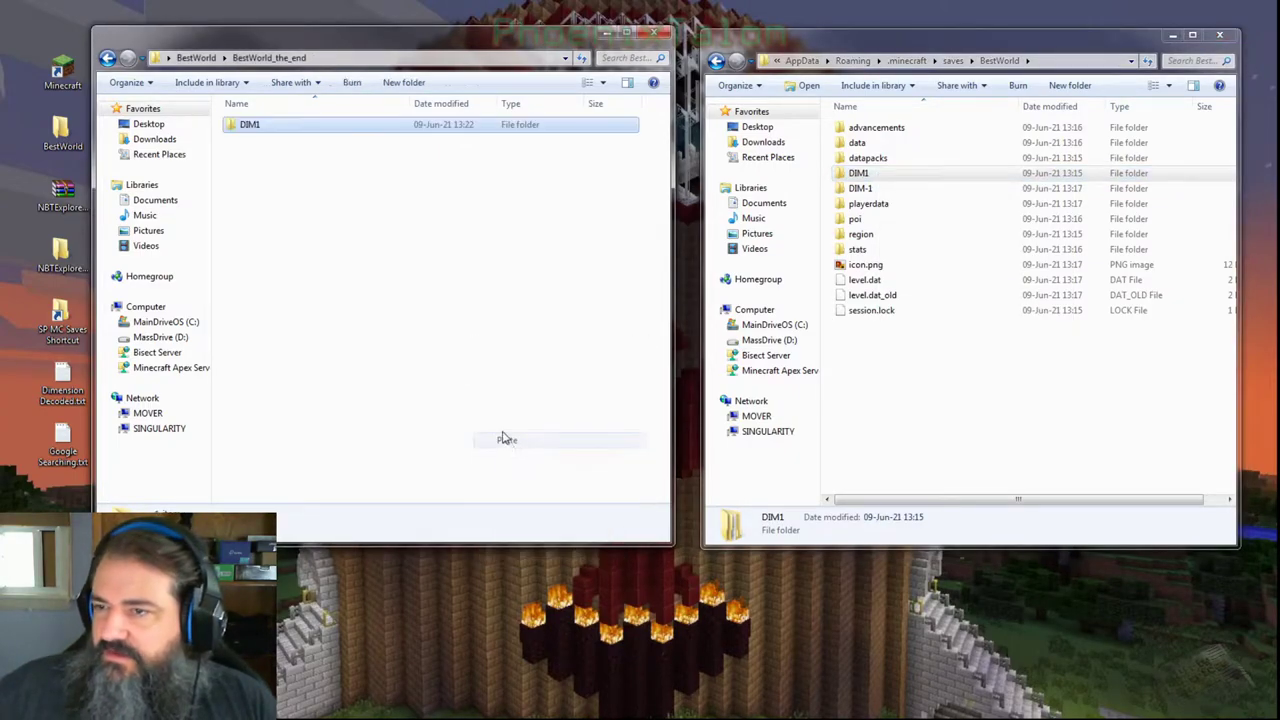
Check the contents of the server's BestWorld_nether, BestWorld_the_end and BestWorld folders, and return to the server's main folder.
click(197, 57)
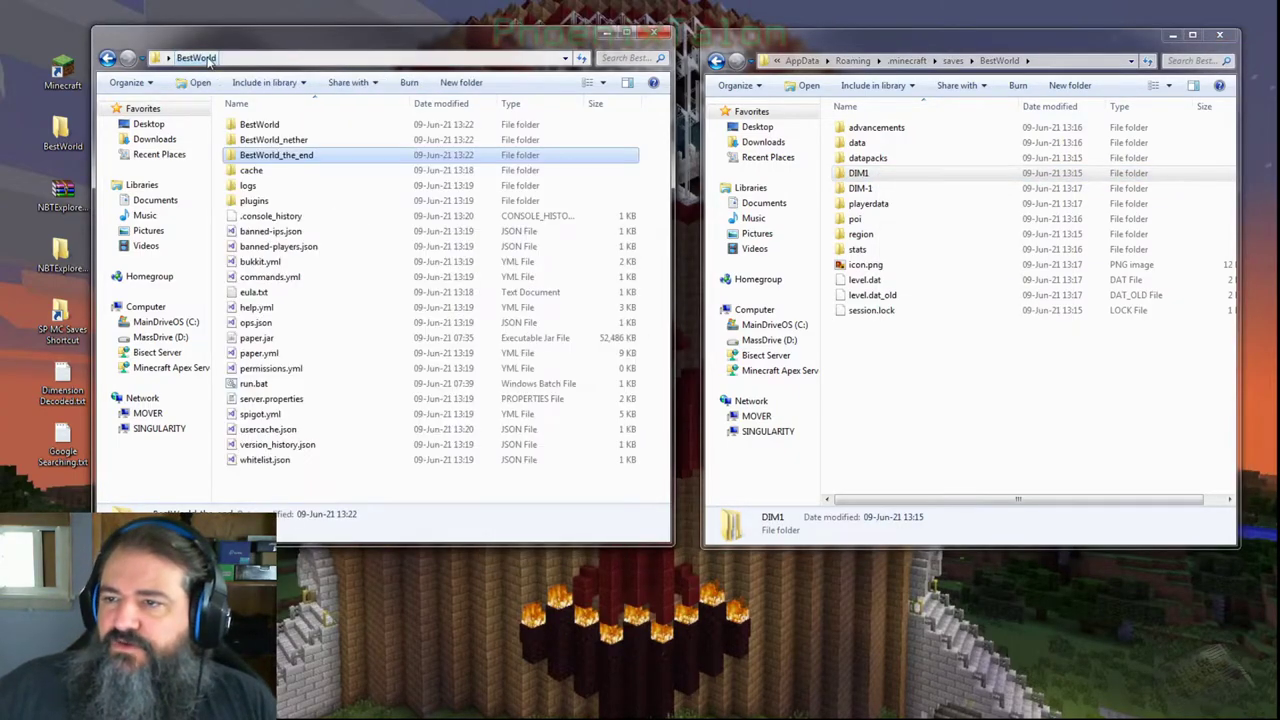
double_click(272, 141)
key(BackSpace)
double_click(276, 155)
key(BackSpace)
double_click(285, 125)
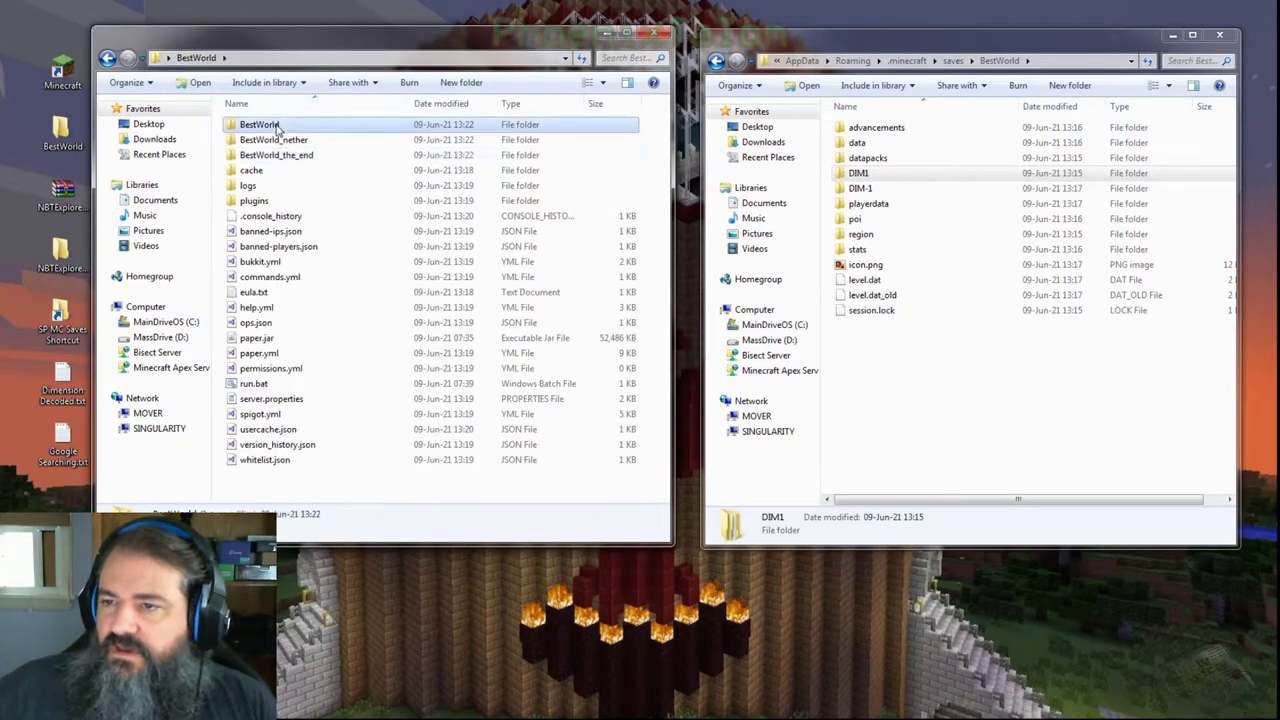
click(197, 58)
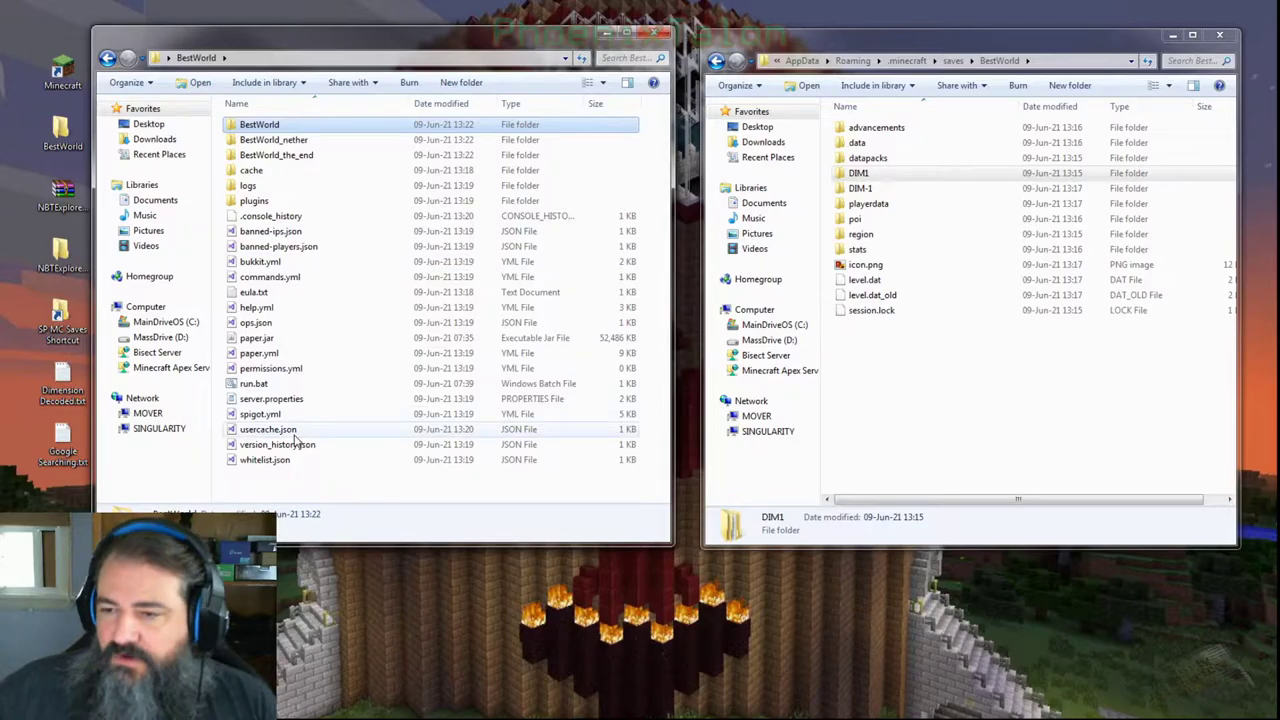
Start the server with run.bat and minimize both folder windows.
click(262, 385)
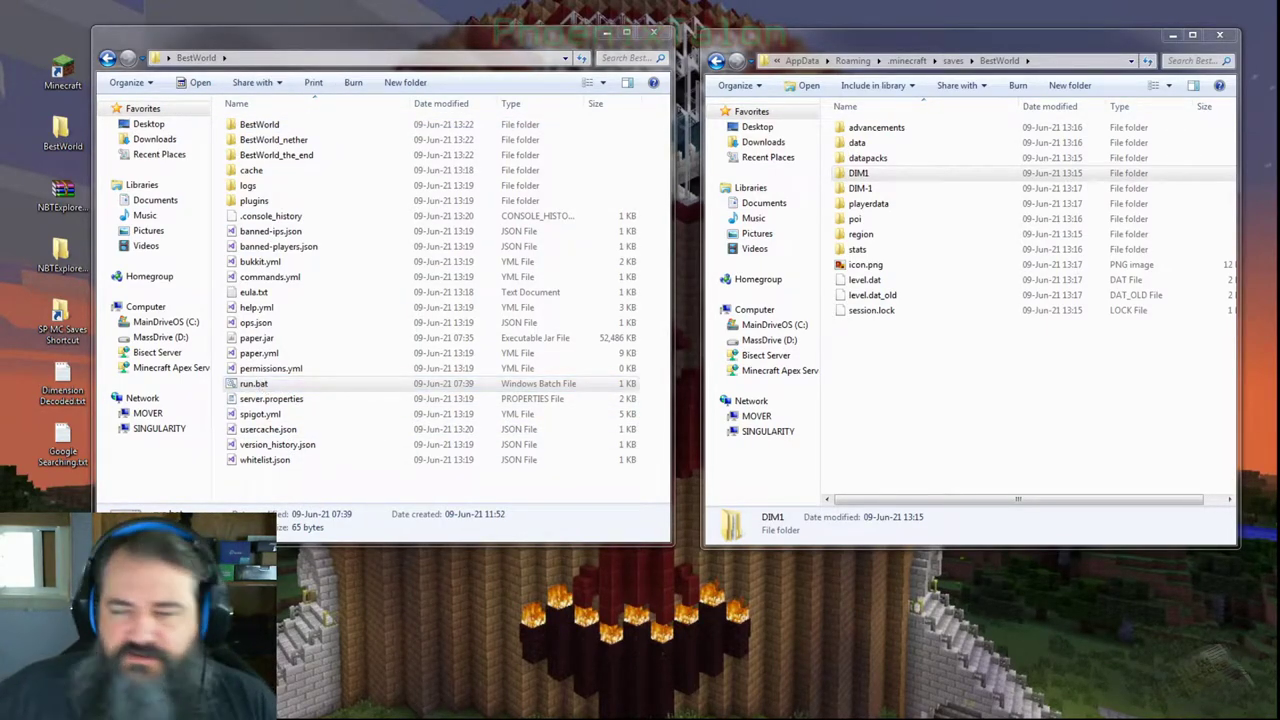
click(1172, 35)
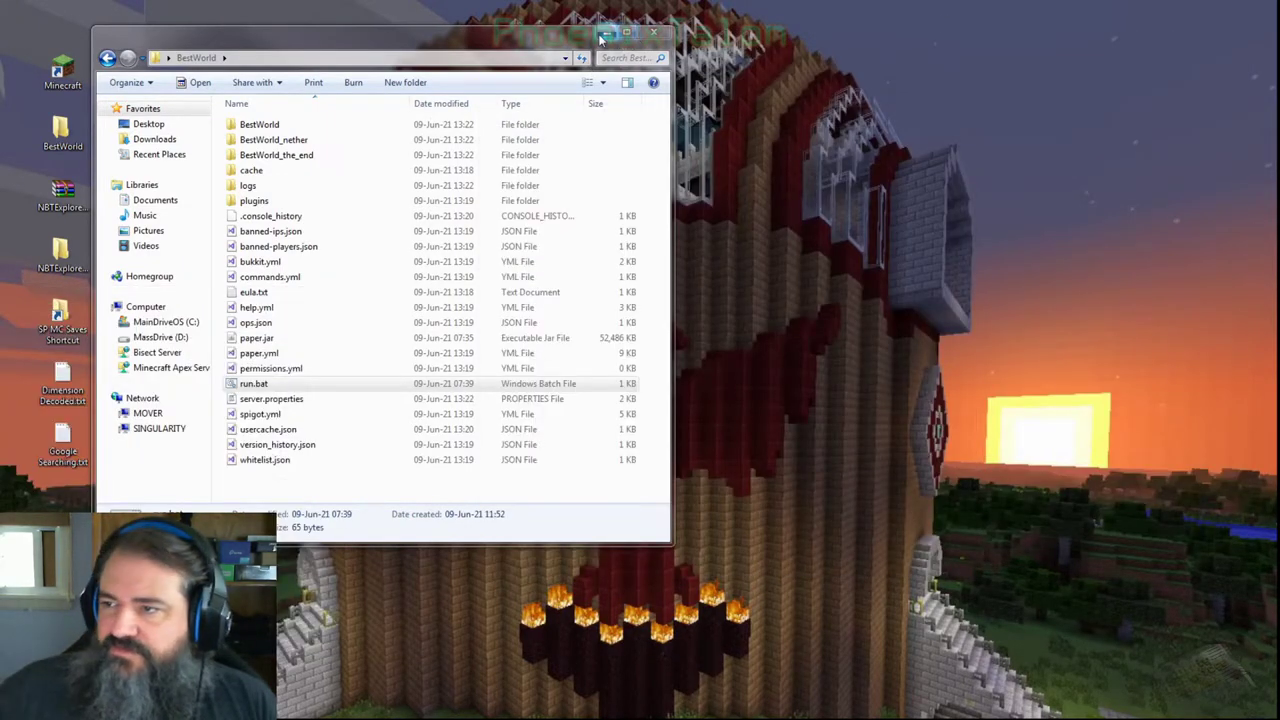
click(604, 35)
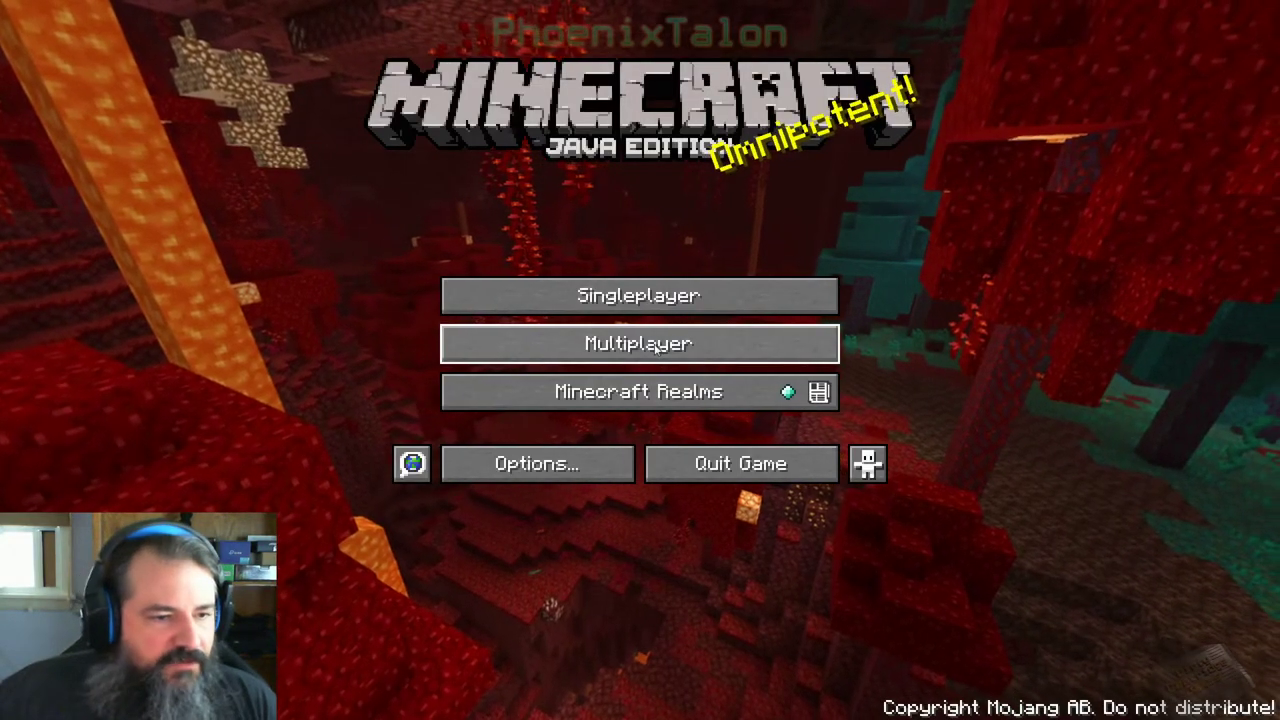
Join the AnythingYouWant server from the multiplayer server list.
click(640, 345)
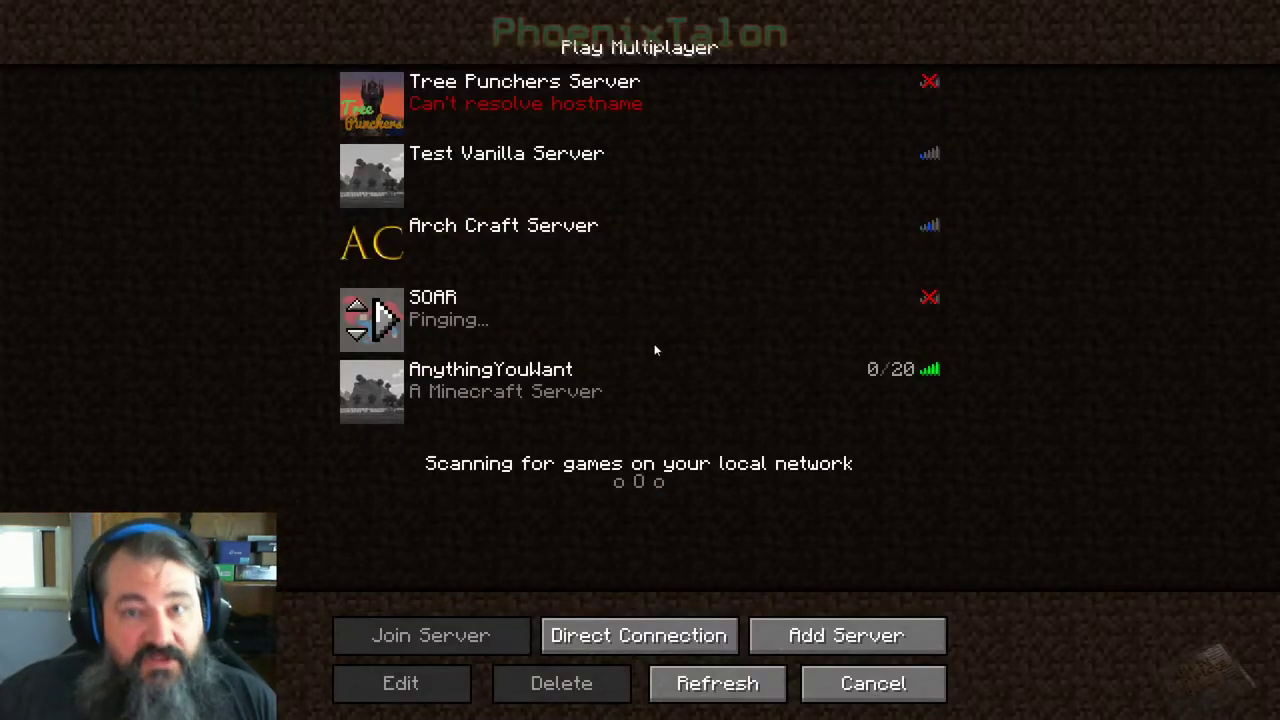
click(588, 387)
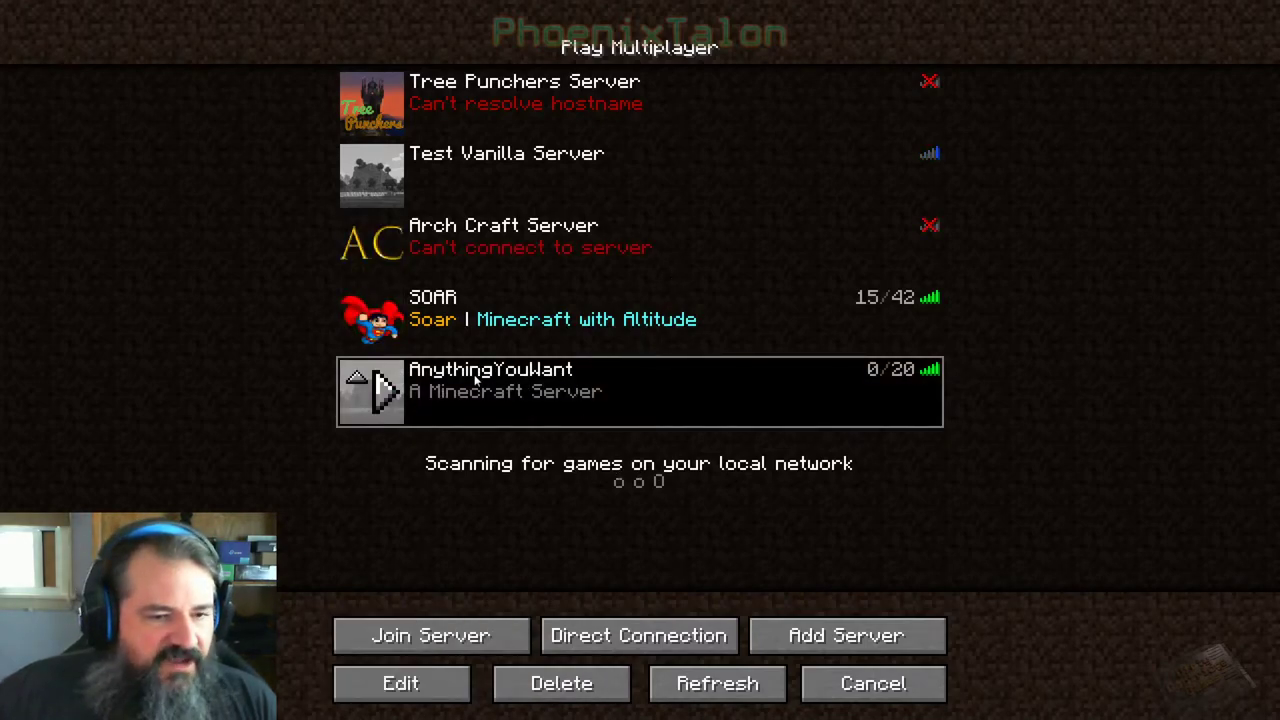
click(385, 395)
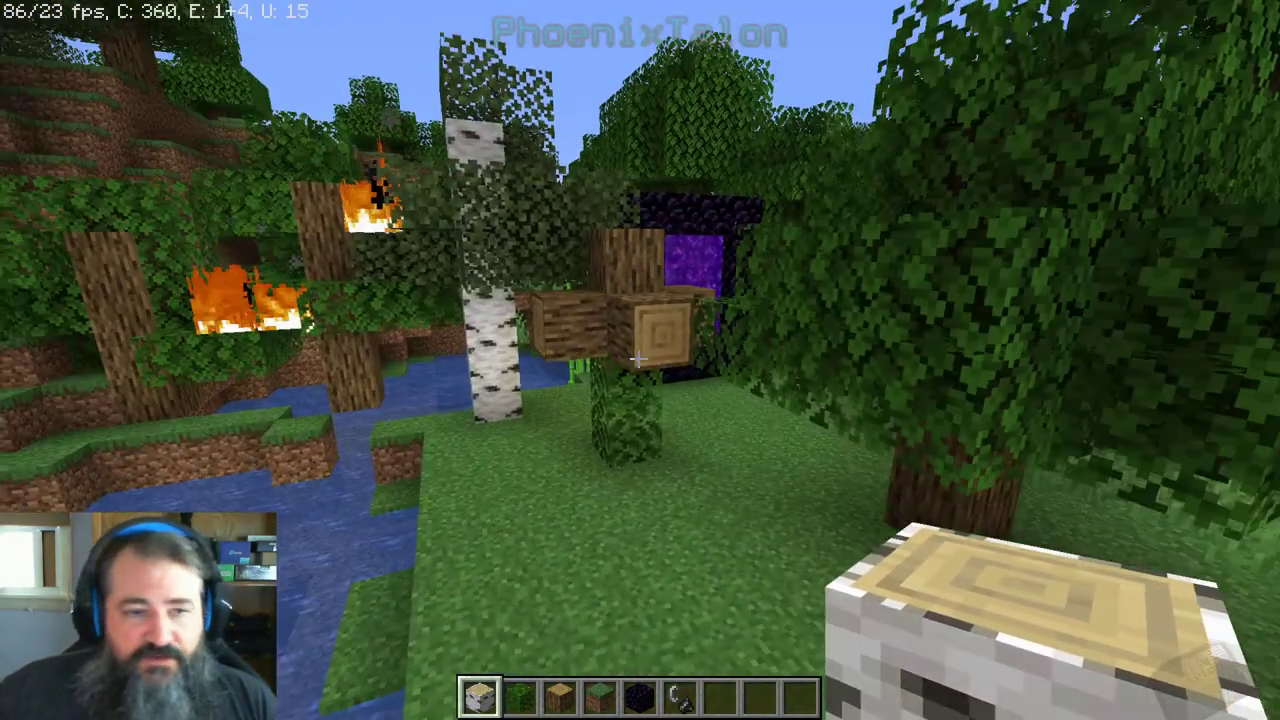
Walk to the Nether portal, travel through it and check the Nether side around the portal.
key(w)
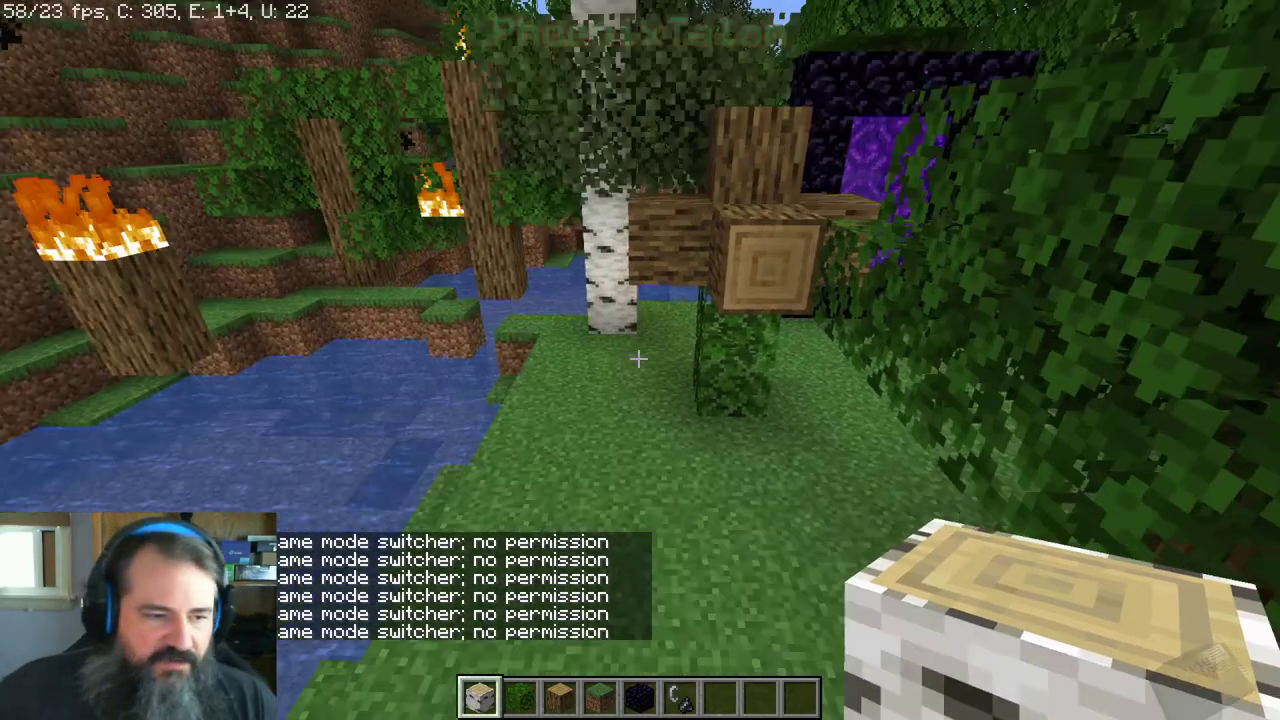
key(w)
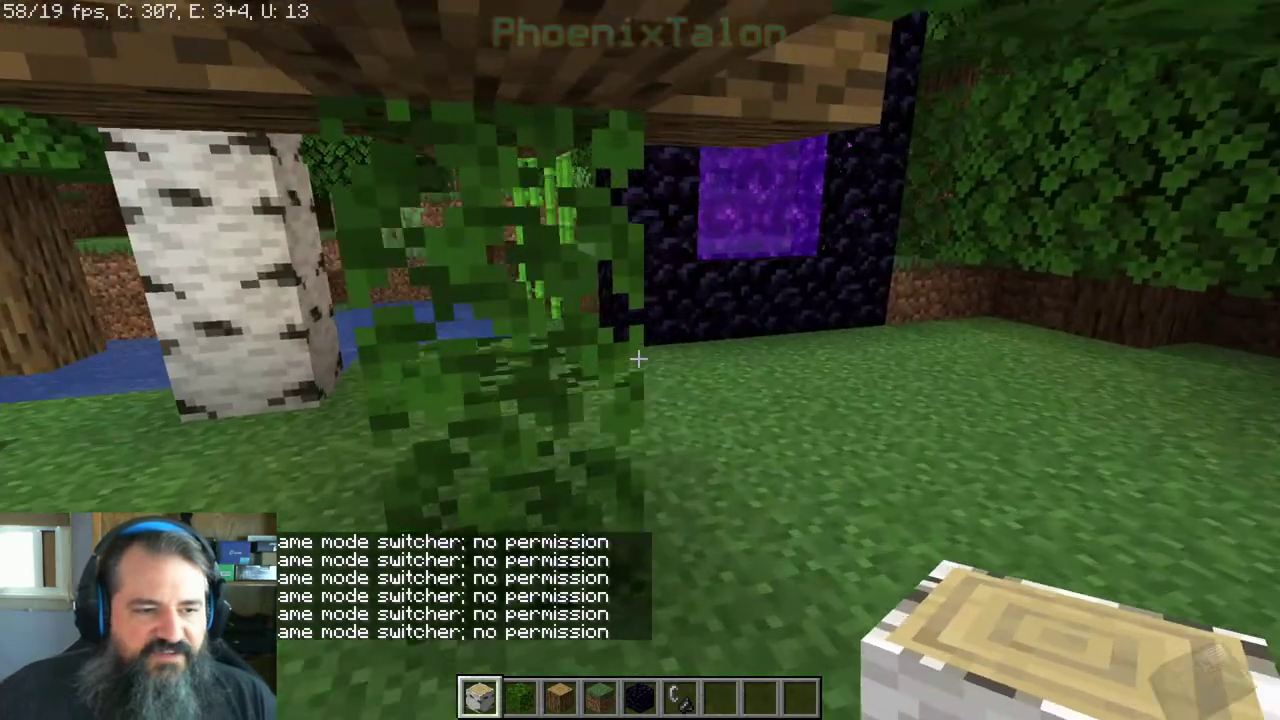
key(w)
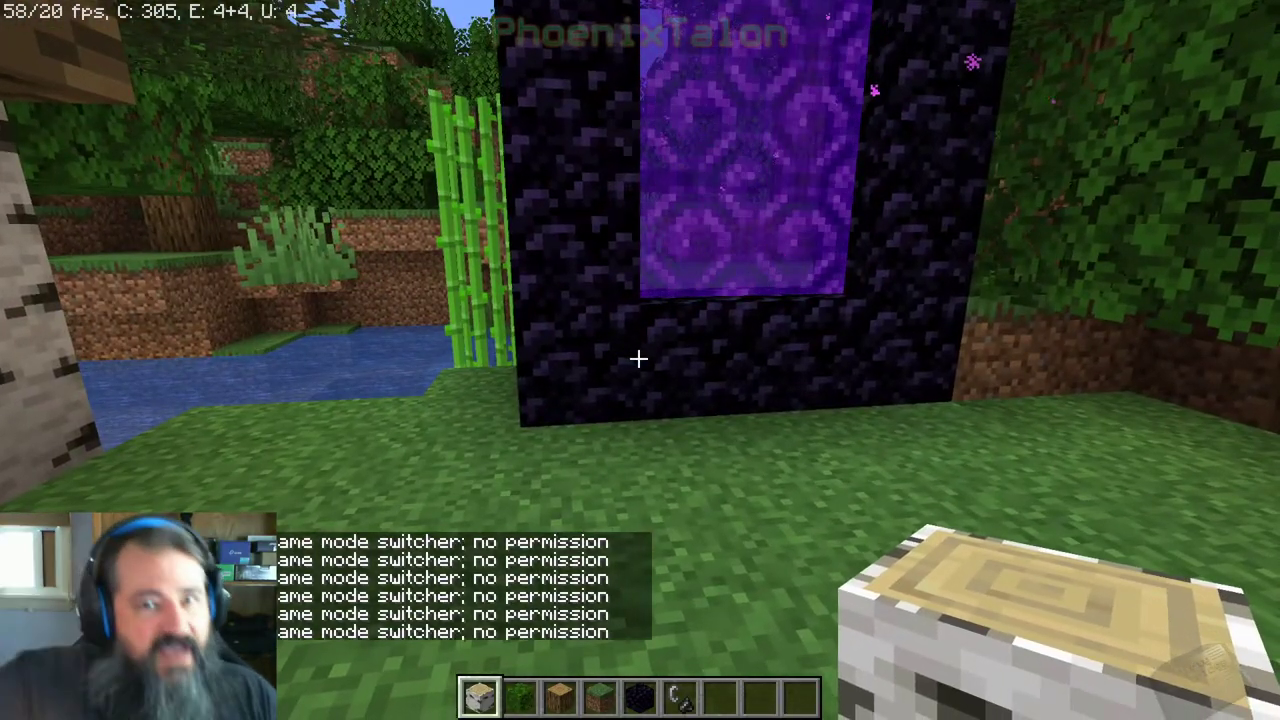
key(w)
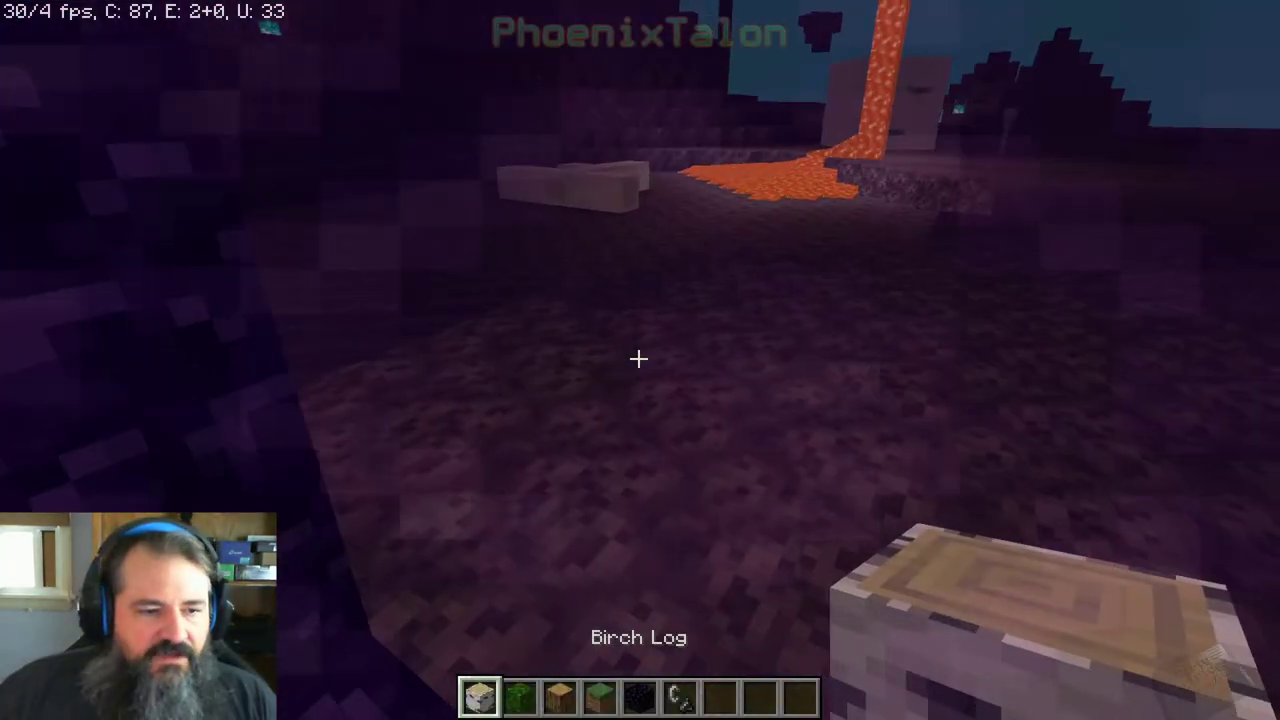
key(w)
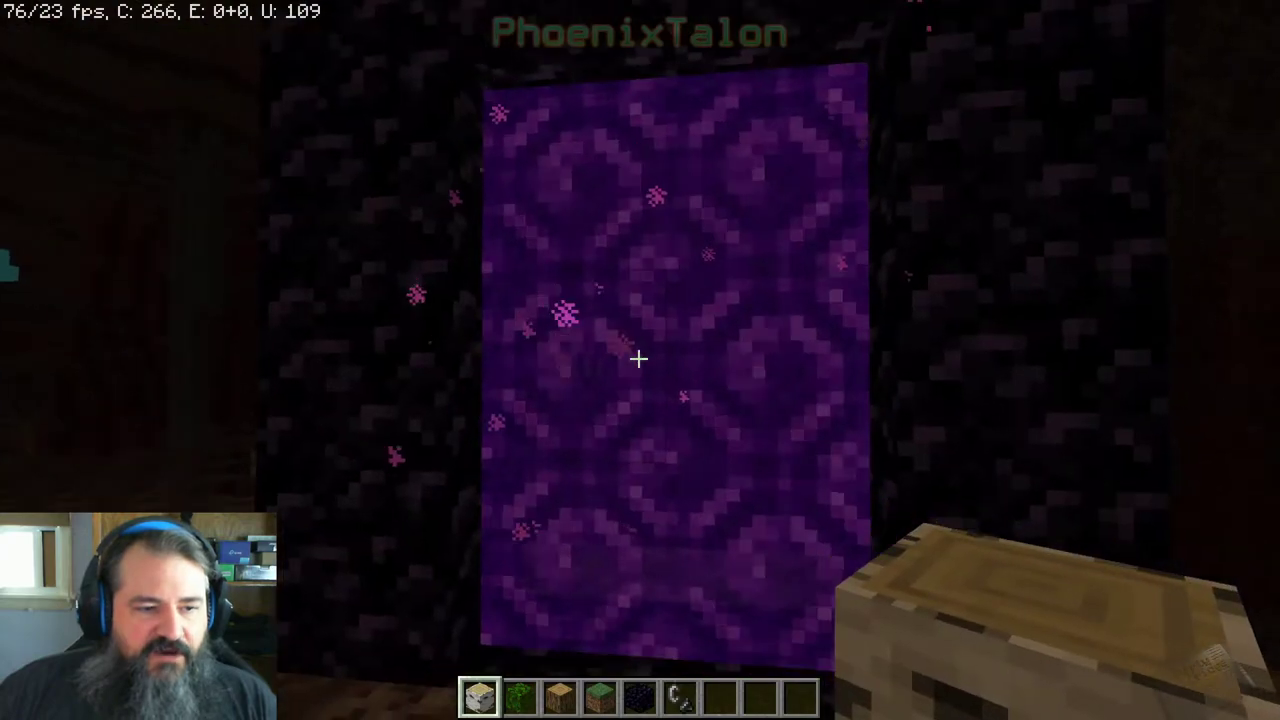
Add a sponge block from the creative Building Blocks to the hotbar.
key(e)
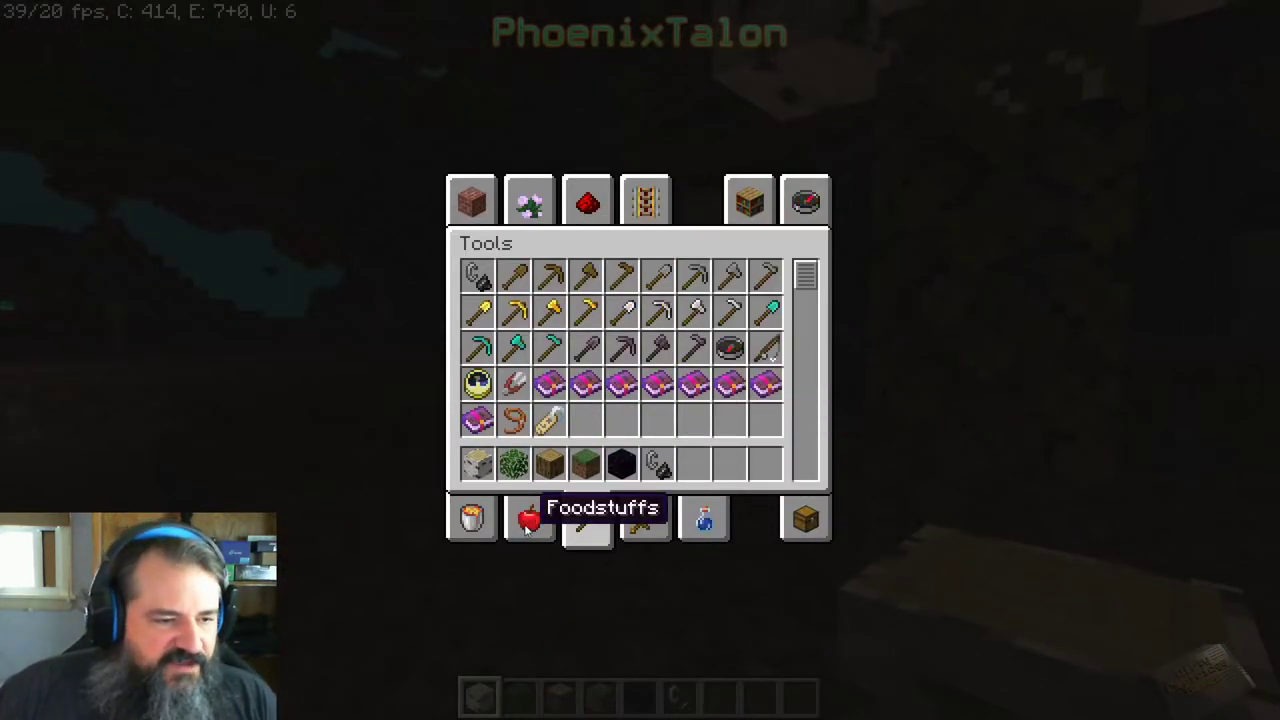
click(492, 200)
scroll(757, 366, down, 5)
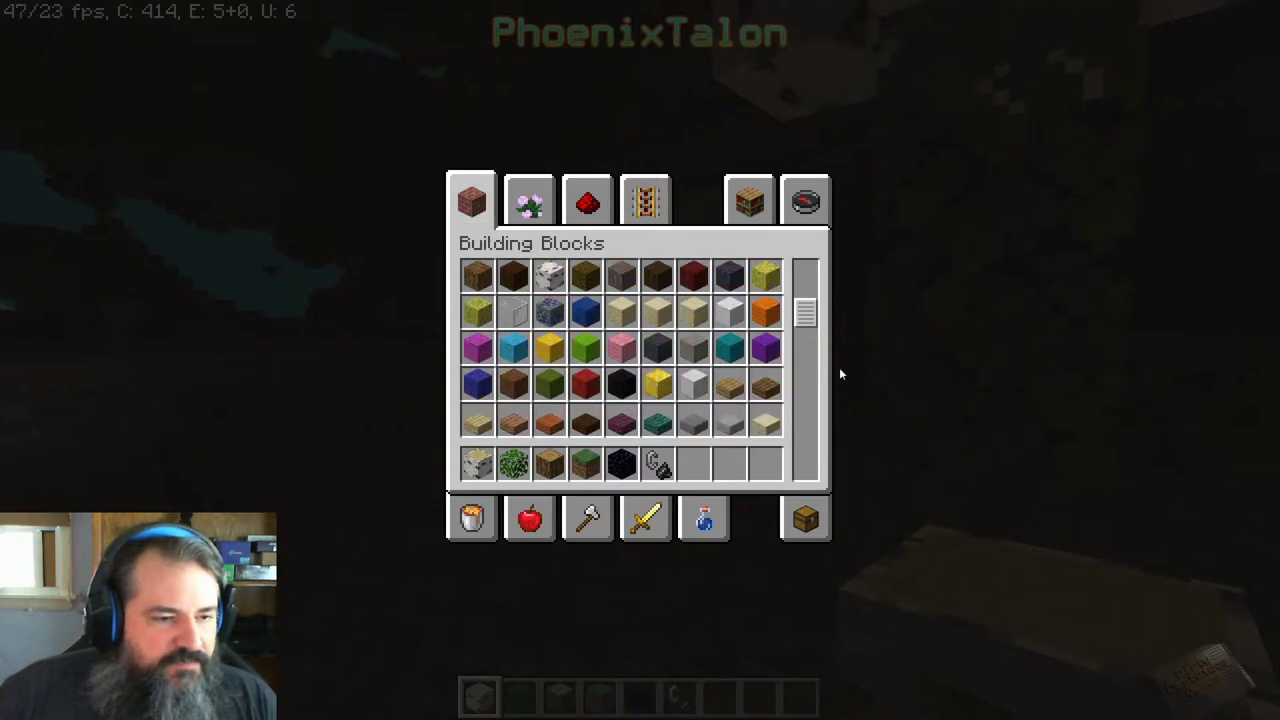
scroll(798, 385, up, 5)
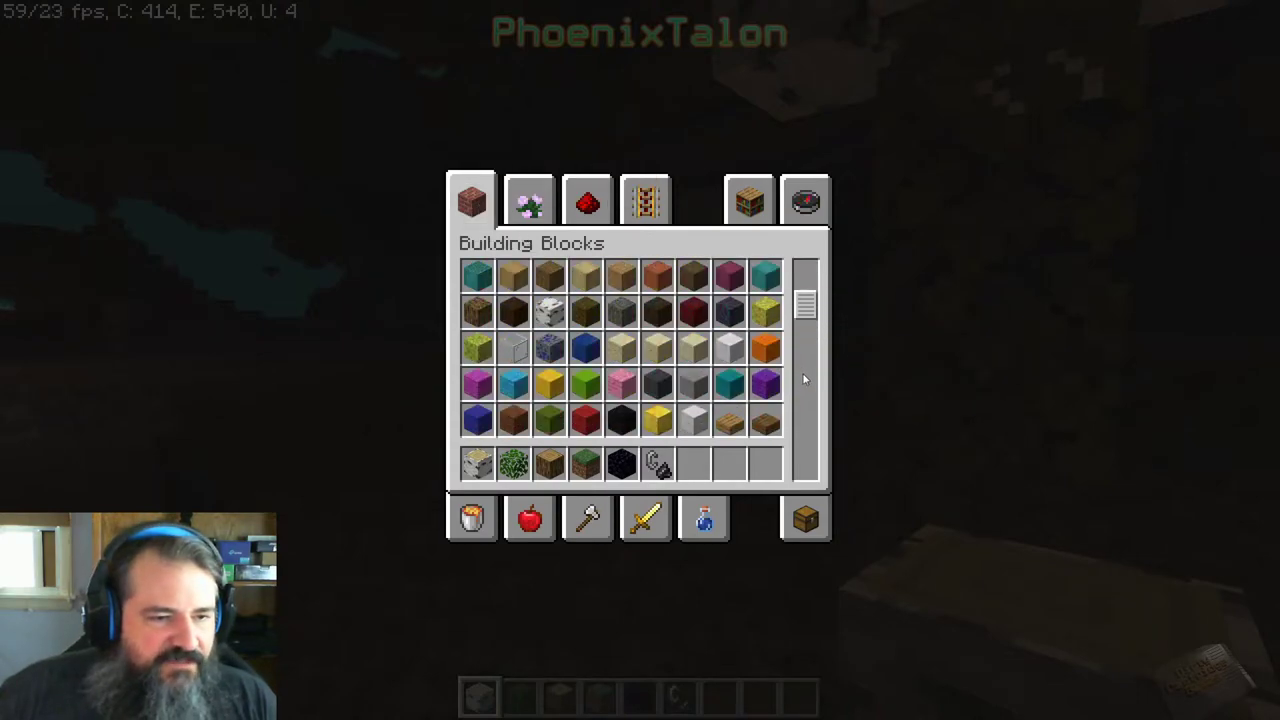
click(762, 310)
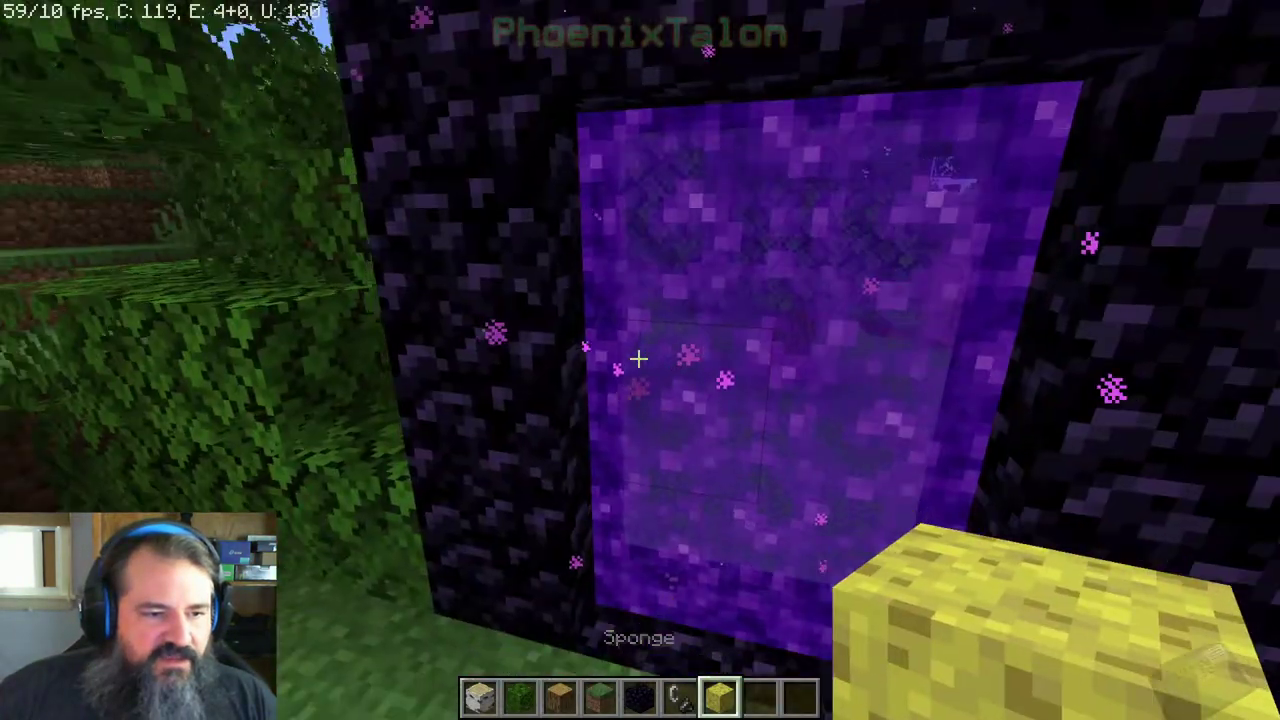
Stack three sponge blocks into a pillar on the grass beside the Overworld's Nether portal.
key(w)
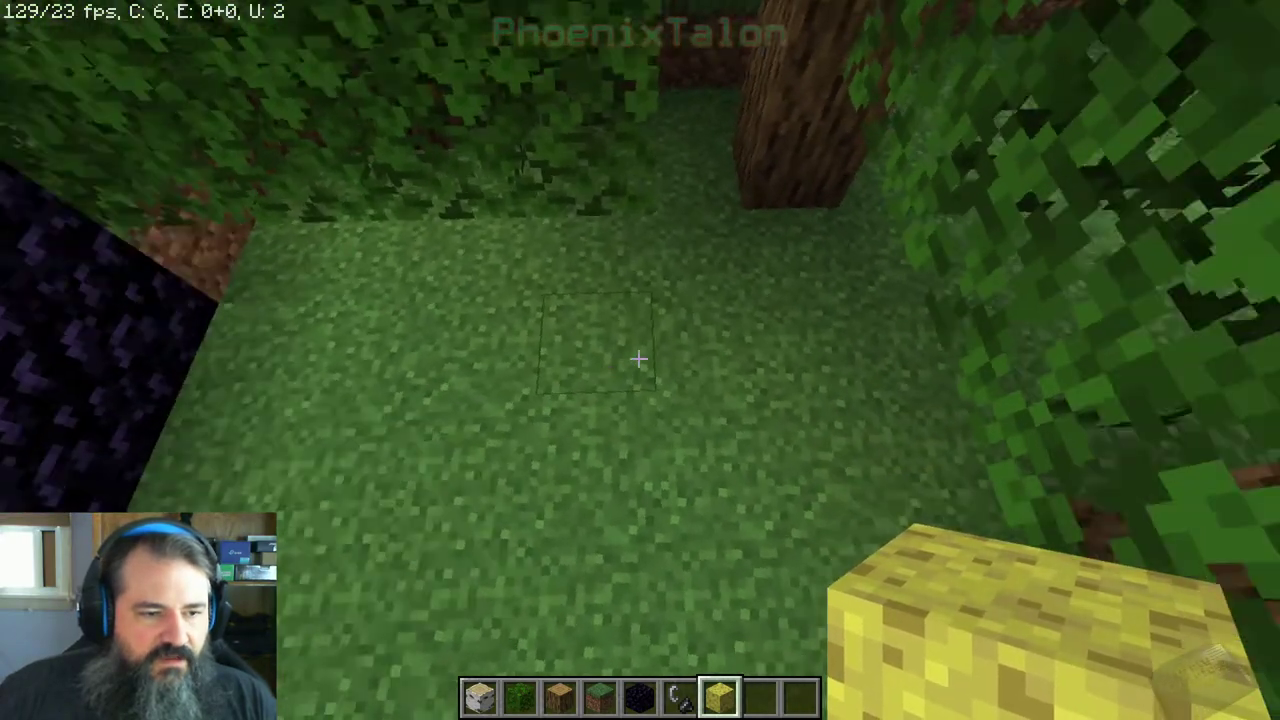
right_click(638, 358)
right_click(638, 358)
right_click(638, 358)
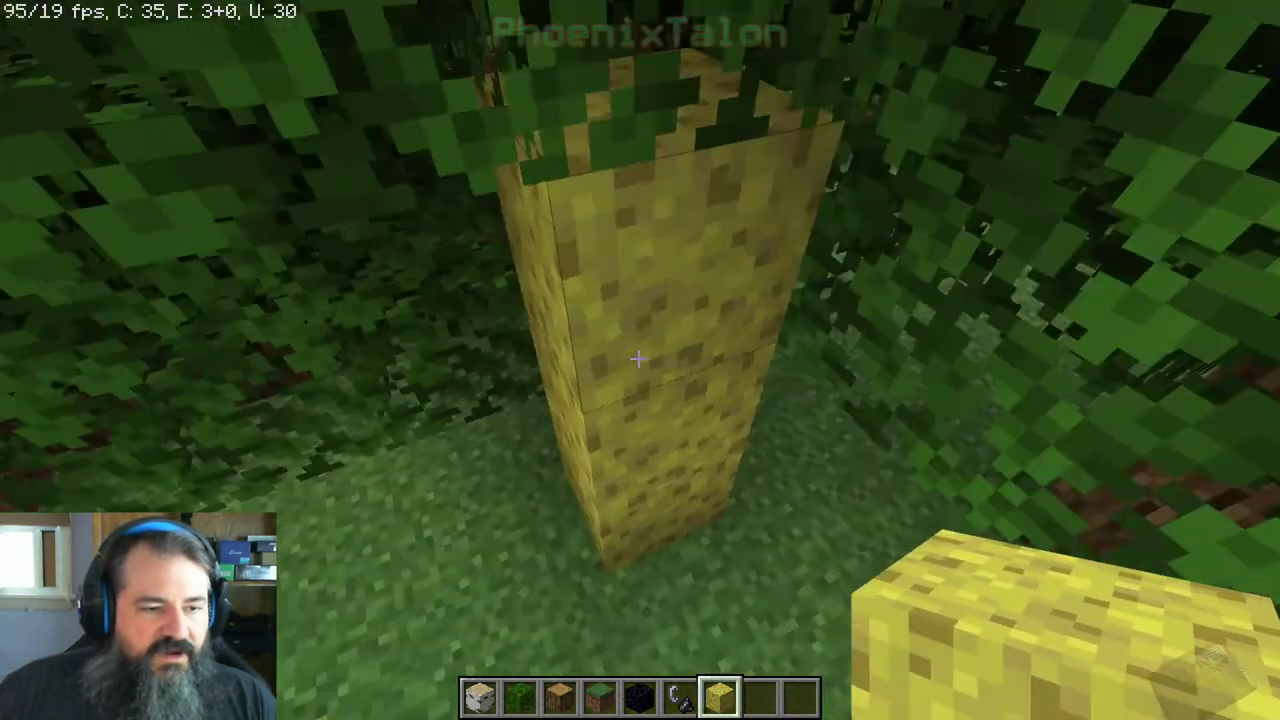
Add stacks of 64 obsidian and 64 sponge to the hotbar and clear everything else except the flint and steel.
key(e)
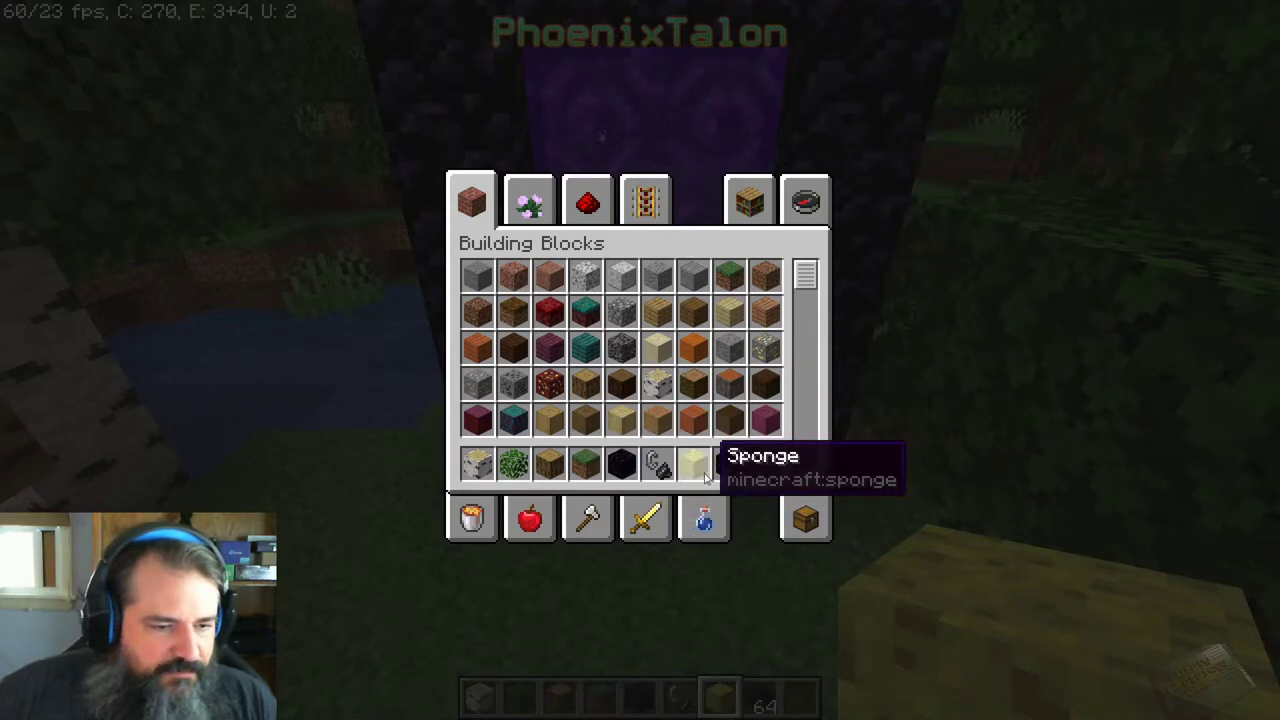
middle_click(737, 466)
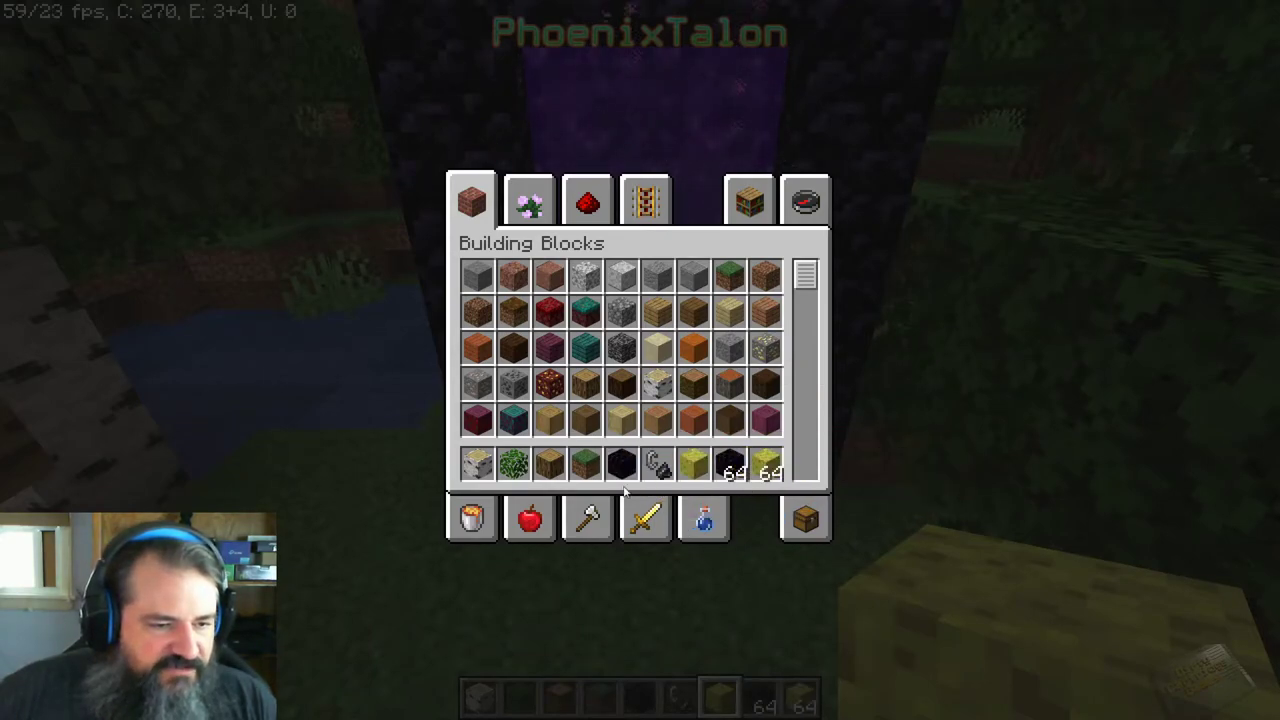
click(770, 463)
shift+click(477, 463)
shift+click(513, 463)
shift+click(549, 463)
shift+click(585, 463)
shift+click(617, 469)
shift+click(659, 460)
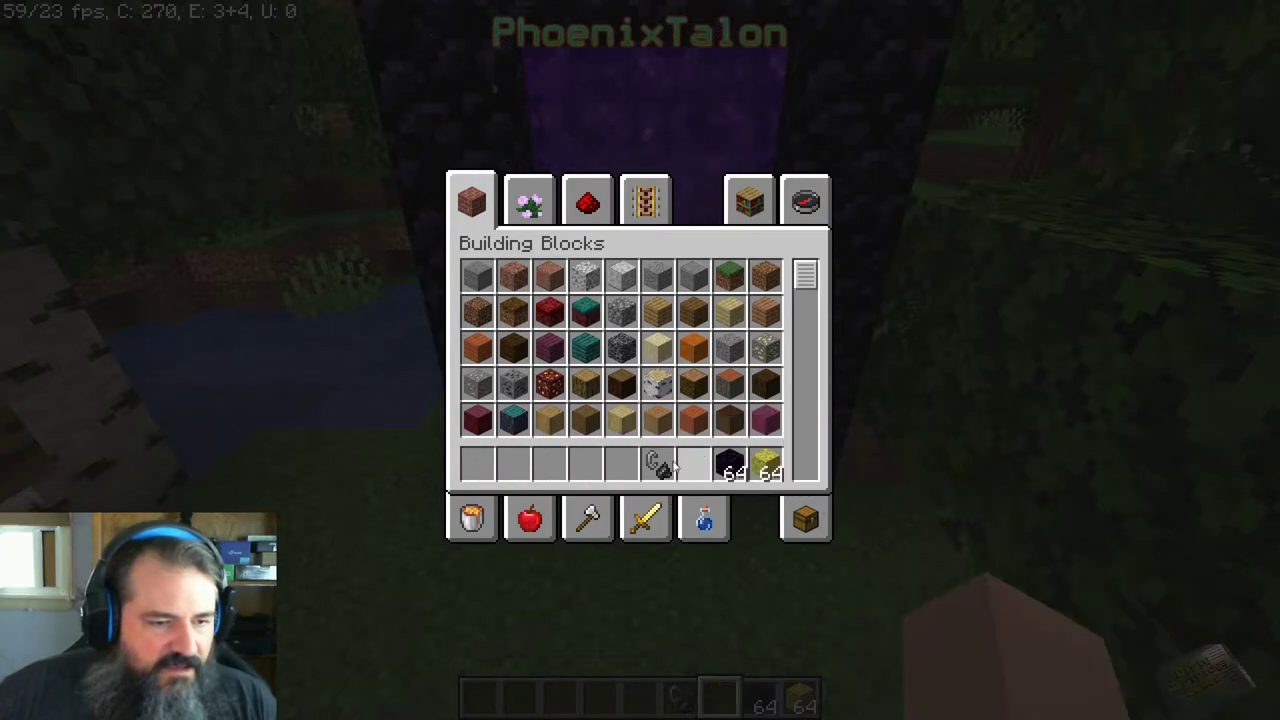
click(684, 466)
Place a netherite helmet, chestplate, leggings and boots from the Combat items into the hotbar.
click(648, 517)
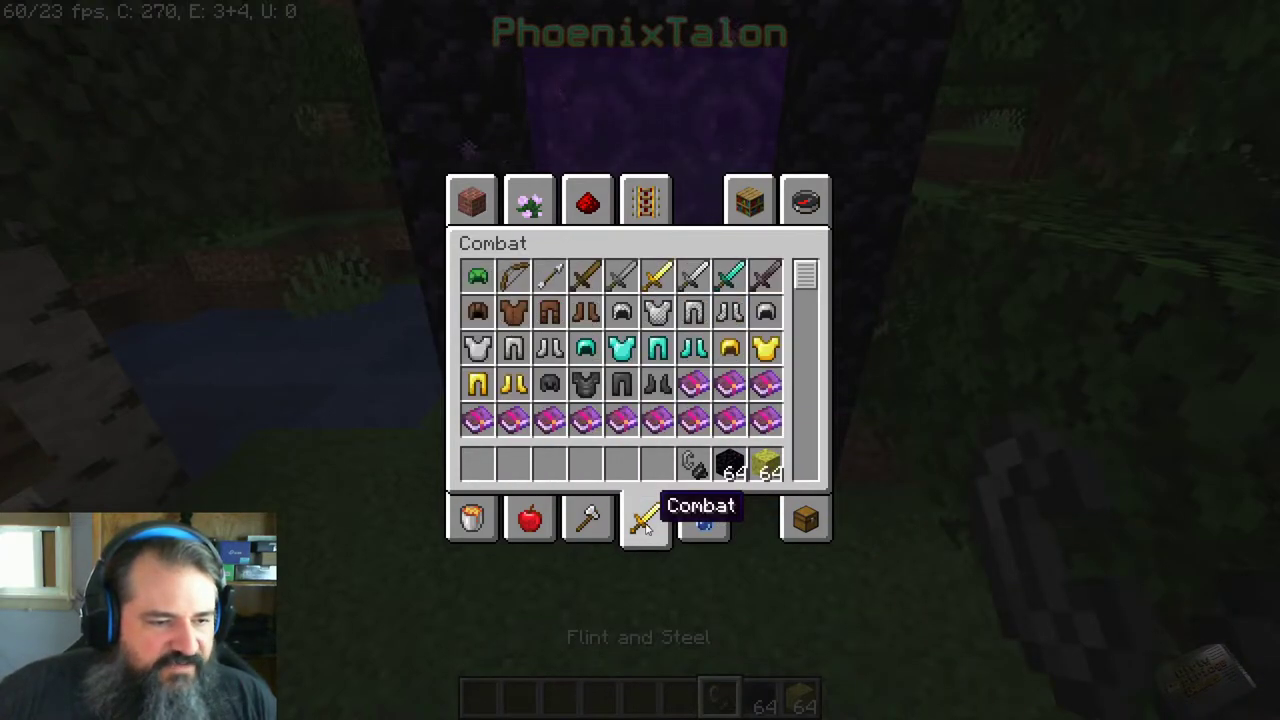
click(550, 387)
click(549, 463)
click(586, 384)
click(587, 463)
click(622, 384)
click(622, 463)
click(658, 384)
click(658, 463)
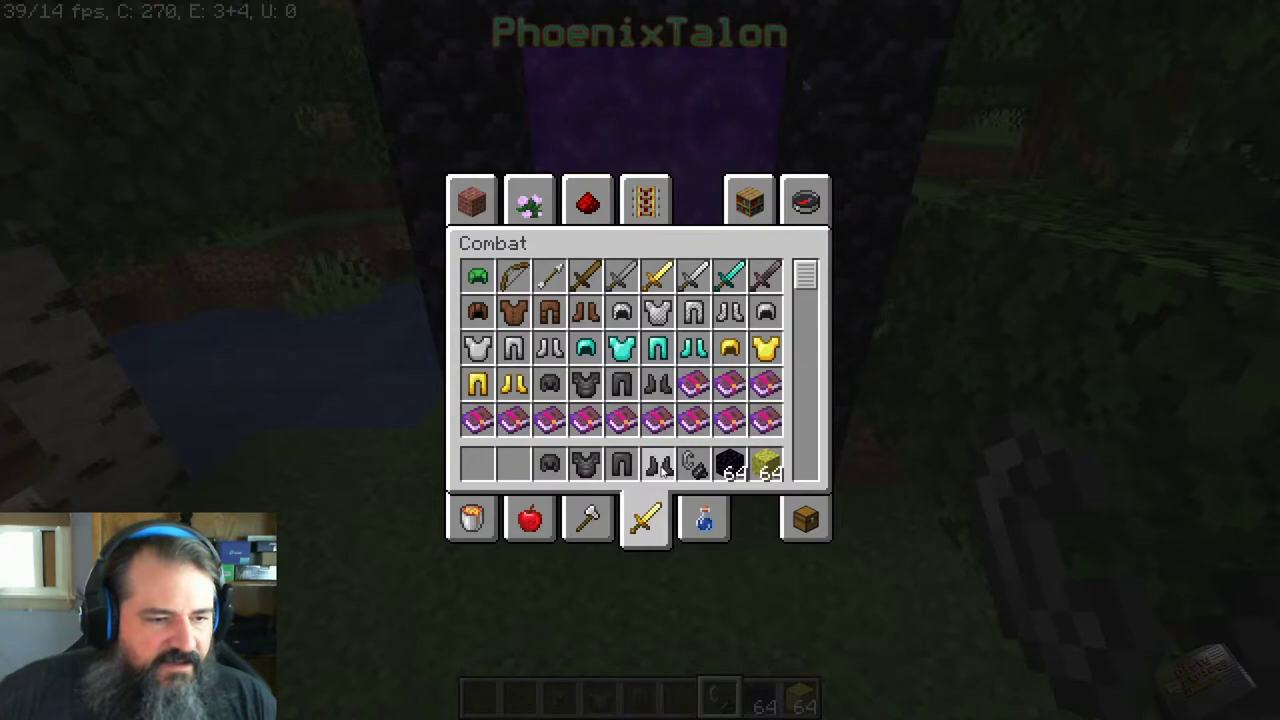
Equip the netherite helmet, boots, leggings and chestplate from the hotbar and return to the game.
click(806, 516)
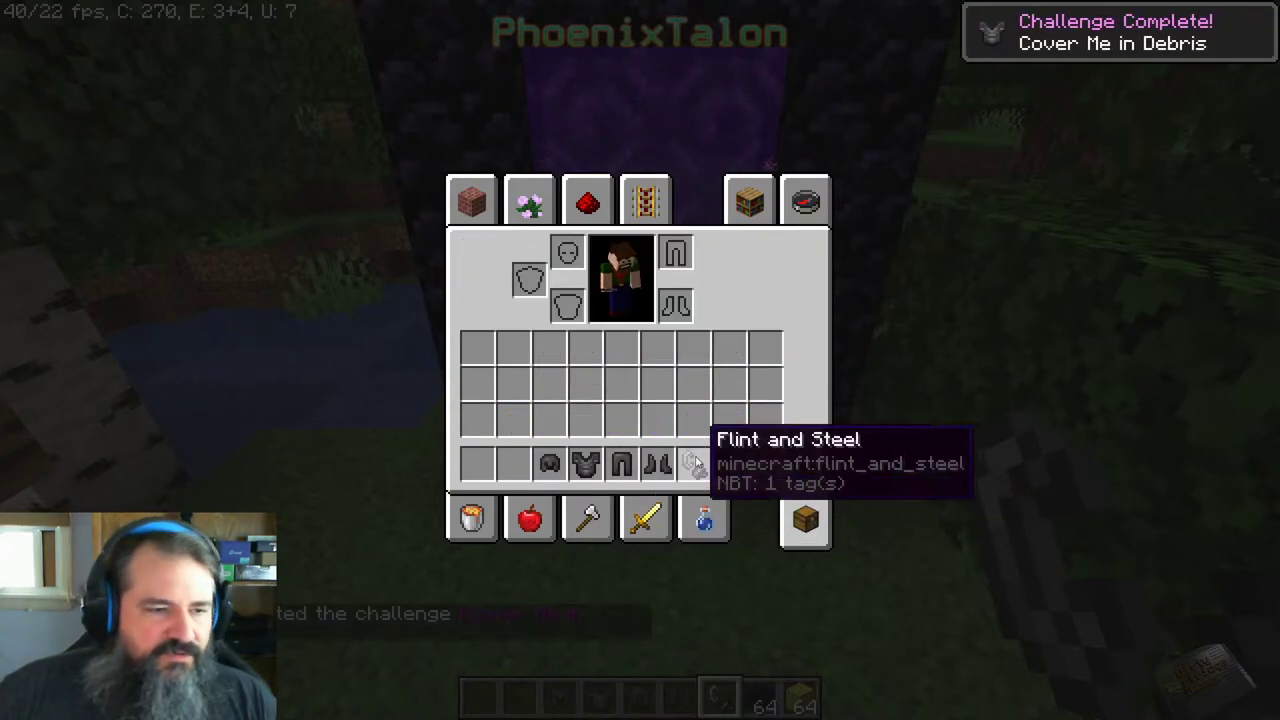
shift+click(549, 463)
shift+click(657, 463)
shift+click(621, 463)
shift+click(585, 463)
key(e)
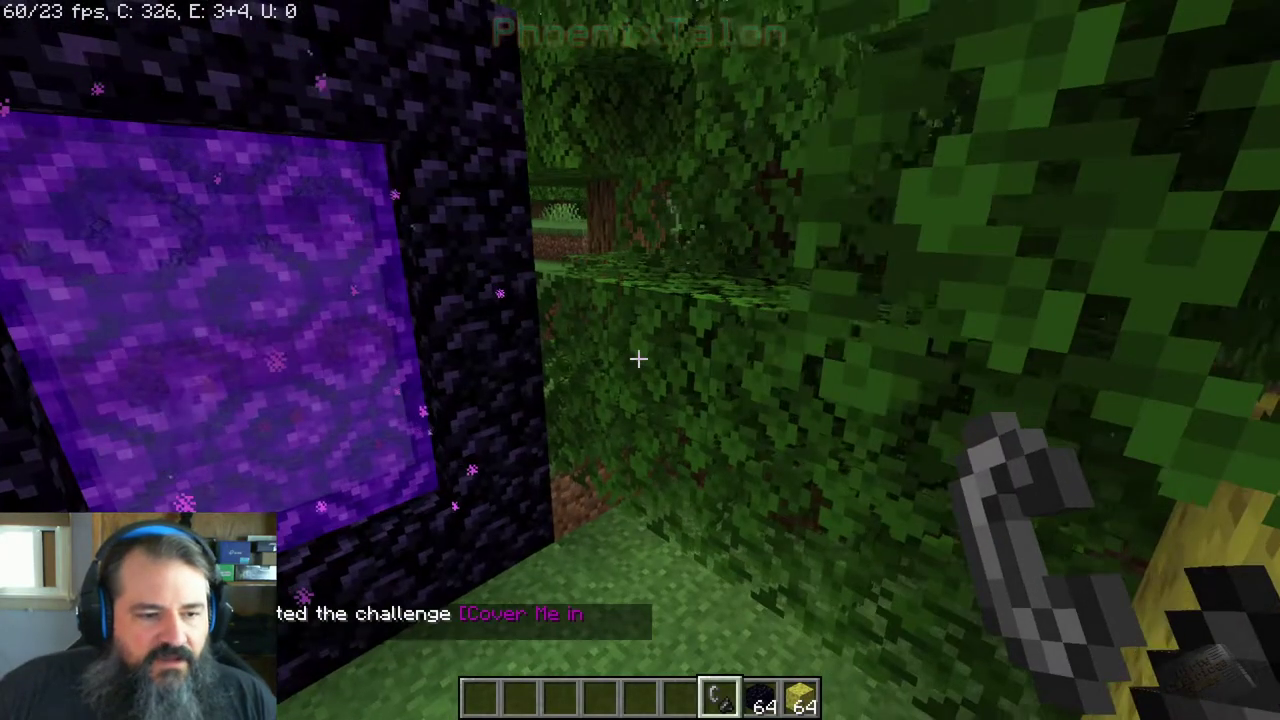
key(e)
key(e)
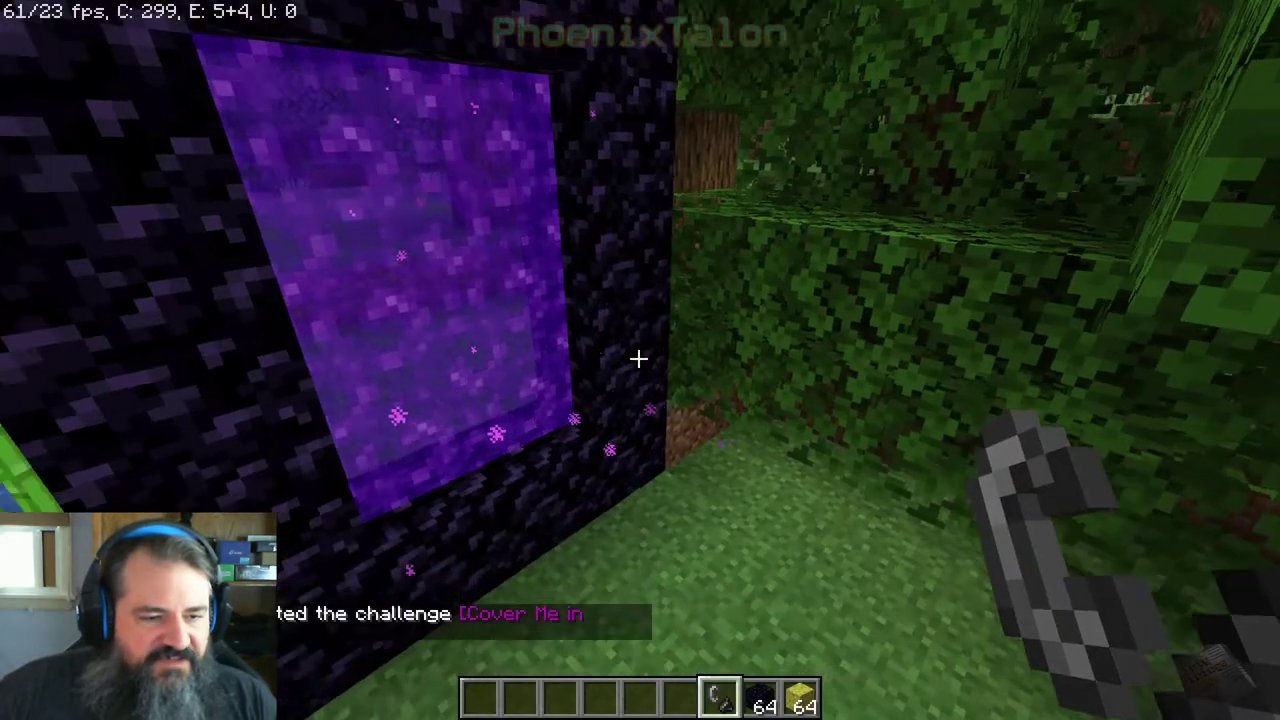
Check the equipped armour in the inventory and switch the game mode to Survival.
key(w)
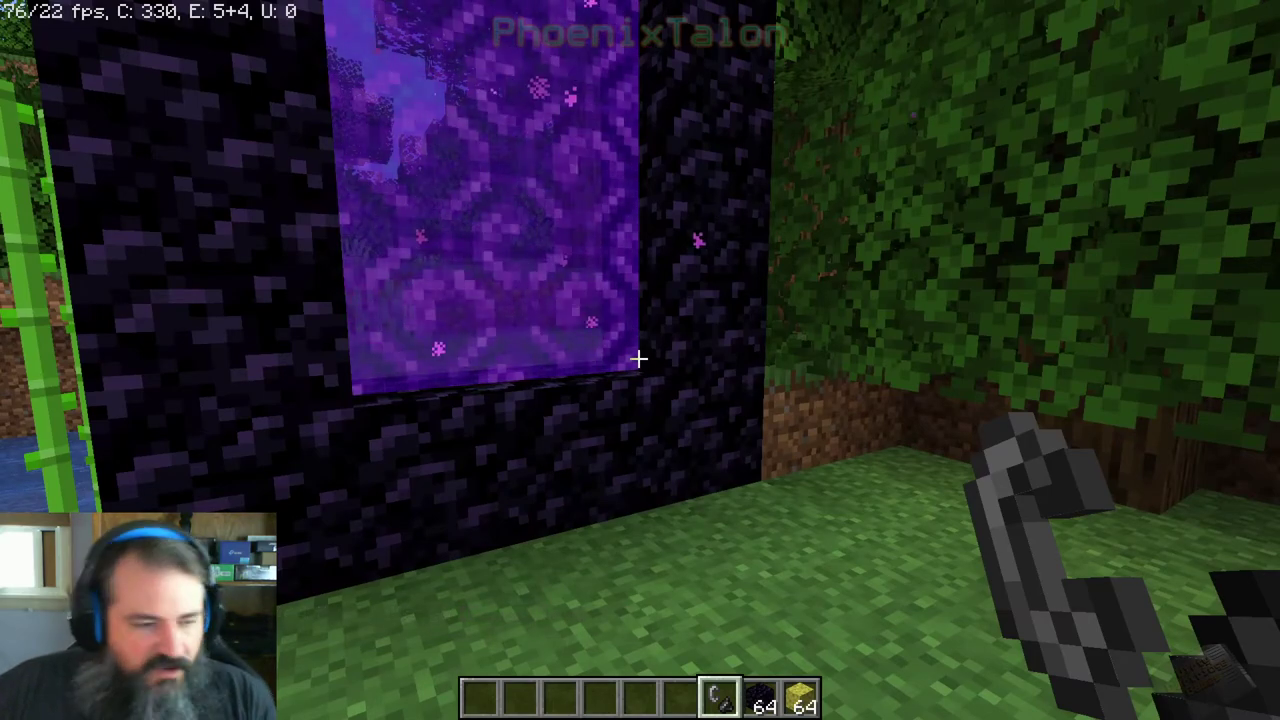
key(e)
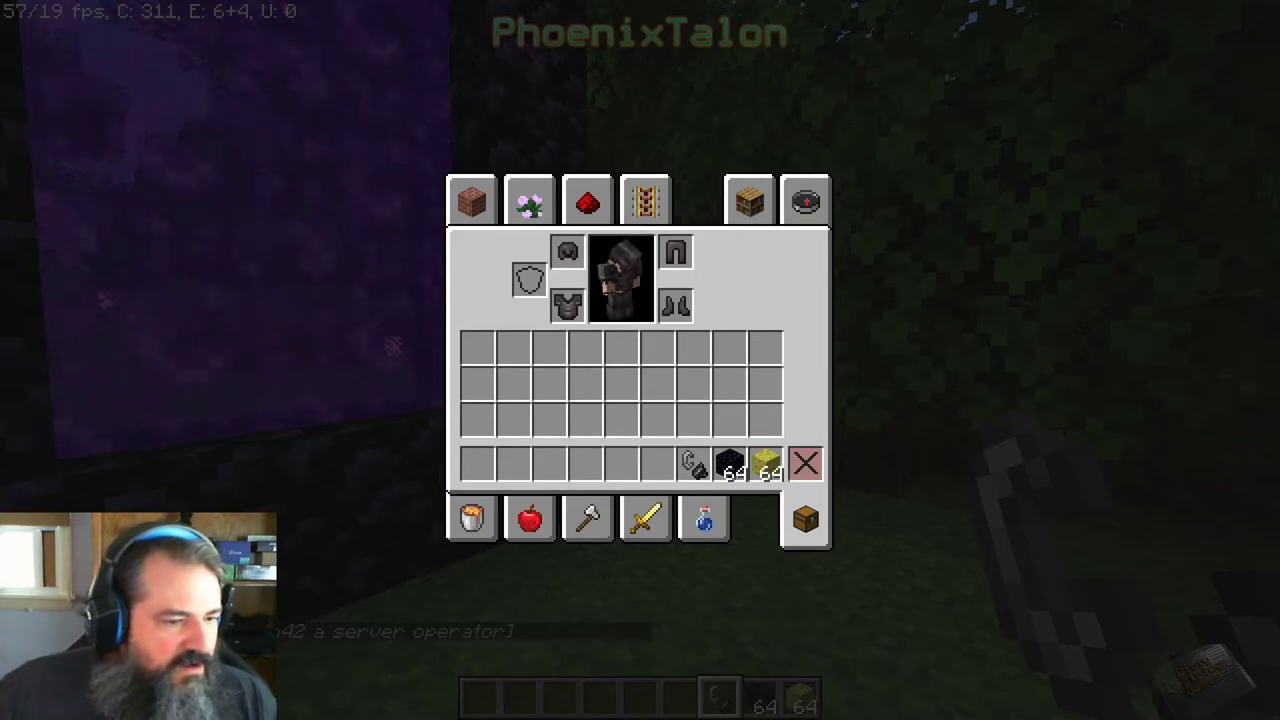
key(e)
mouse_move(638, 358)
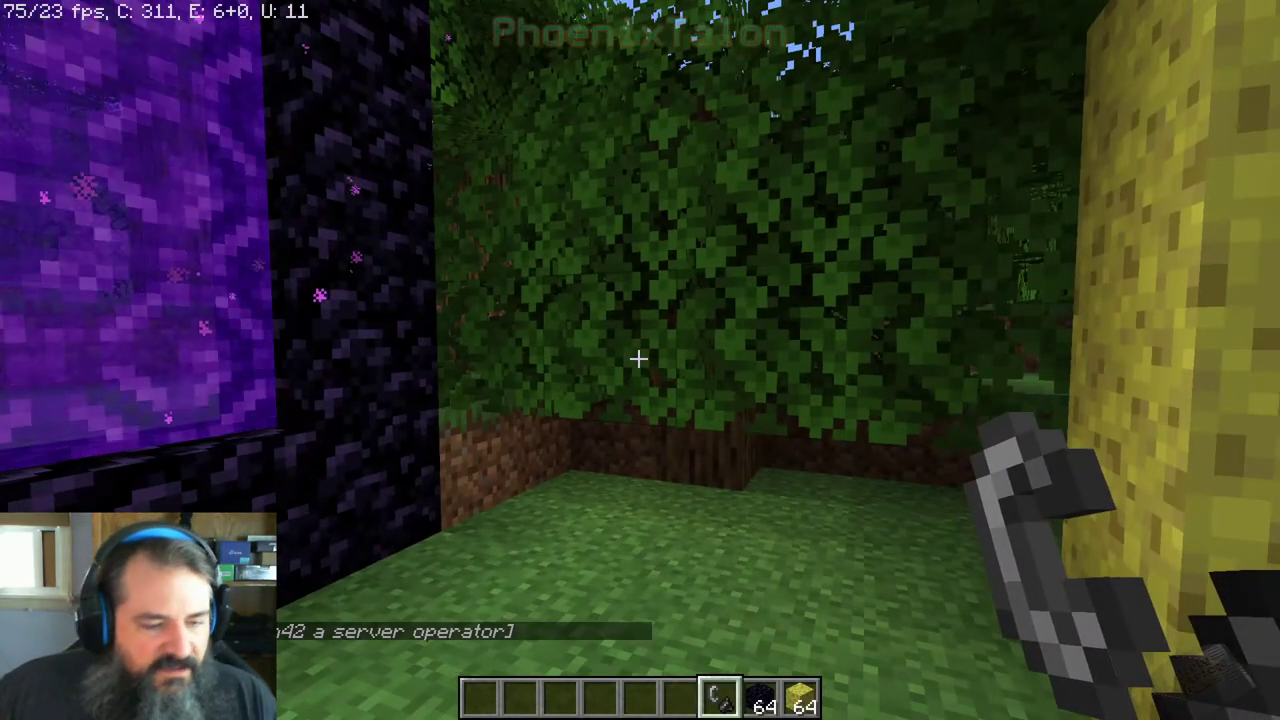
key(F3+F4)
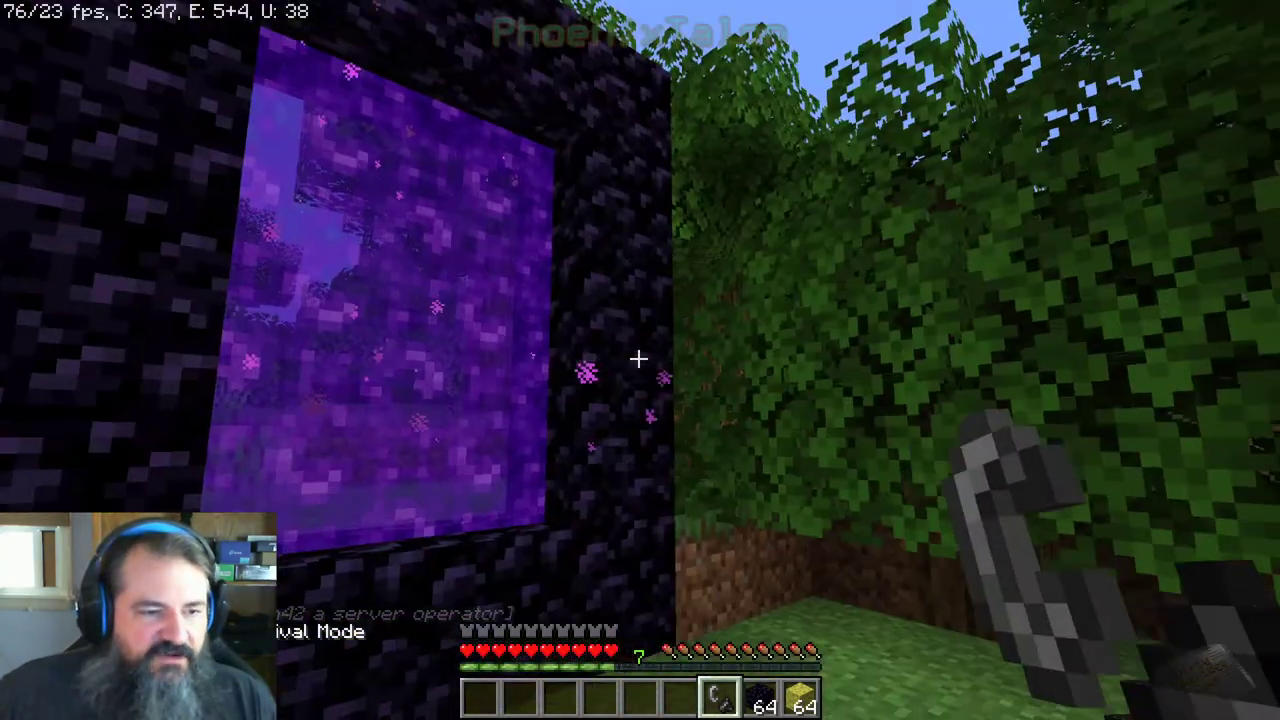
key(w)
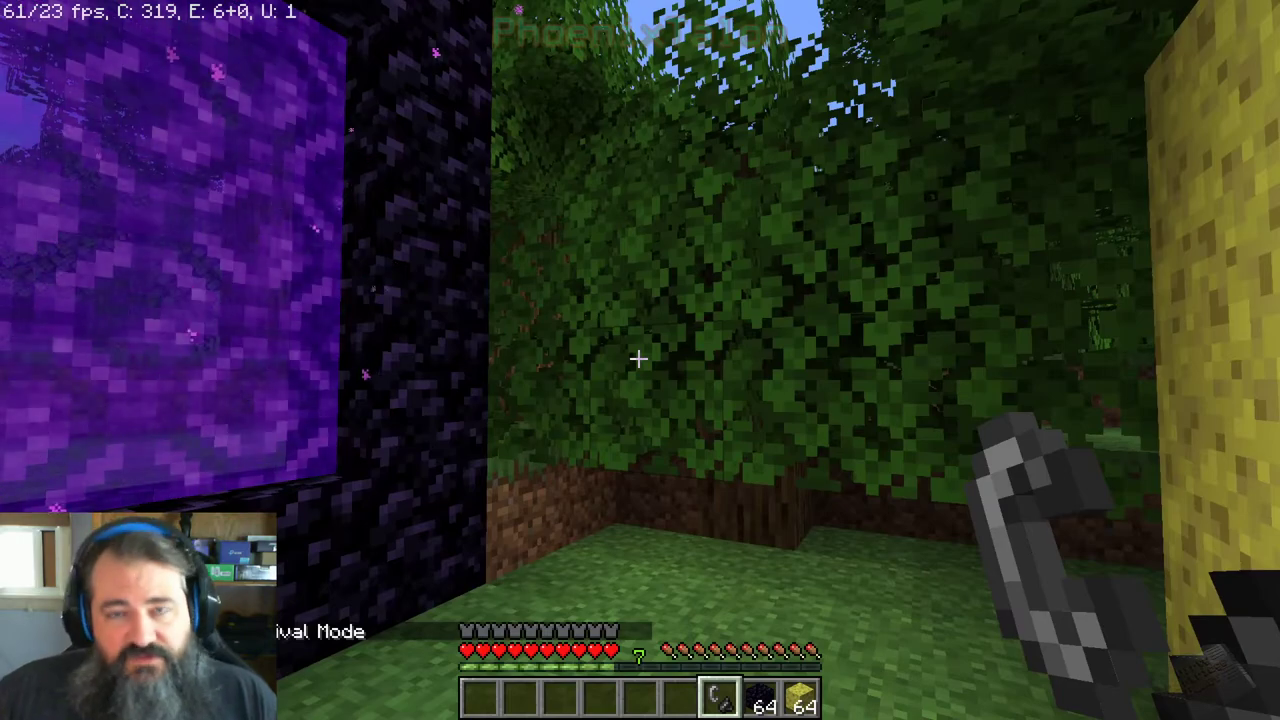
Check the inventory in Survival Mode, disconnect from the server and leave the multiplayer server list.
key(Escape)
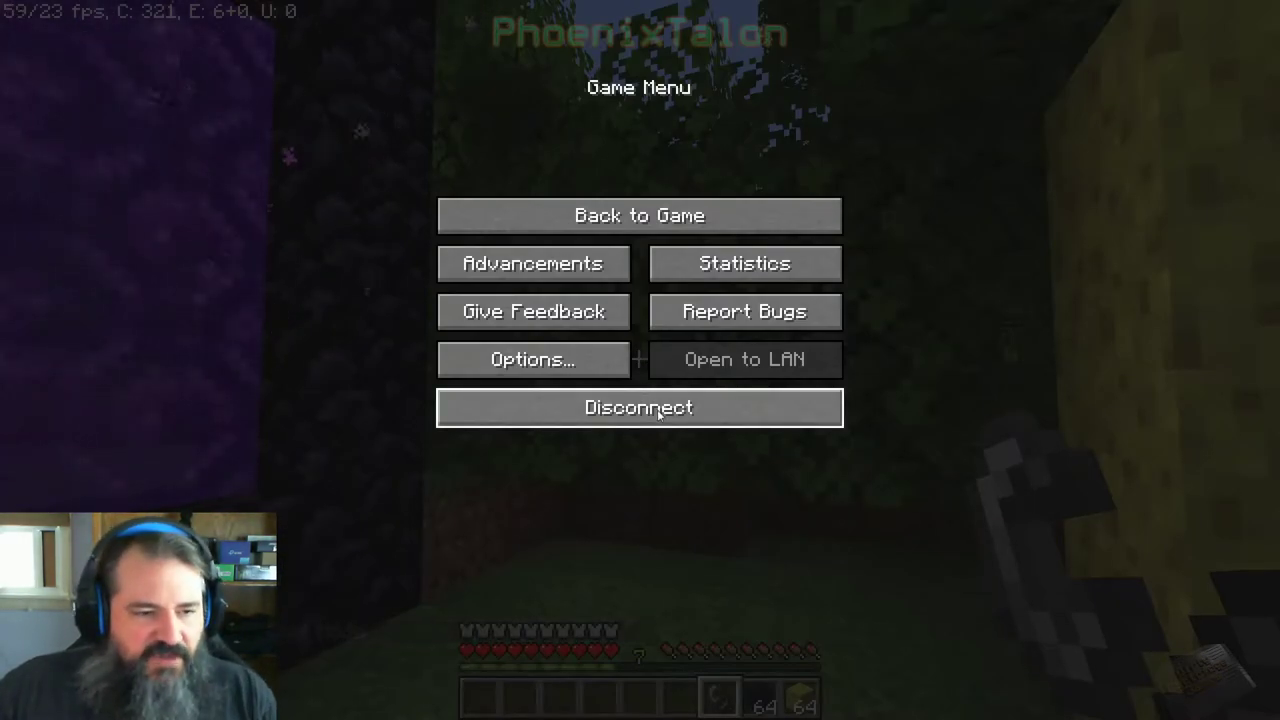
key(Escape)
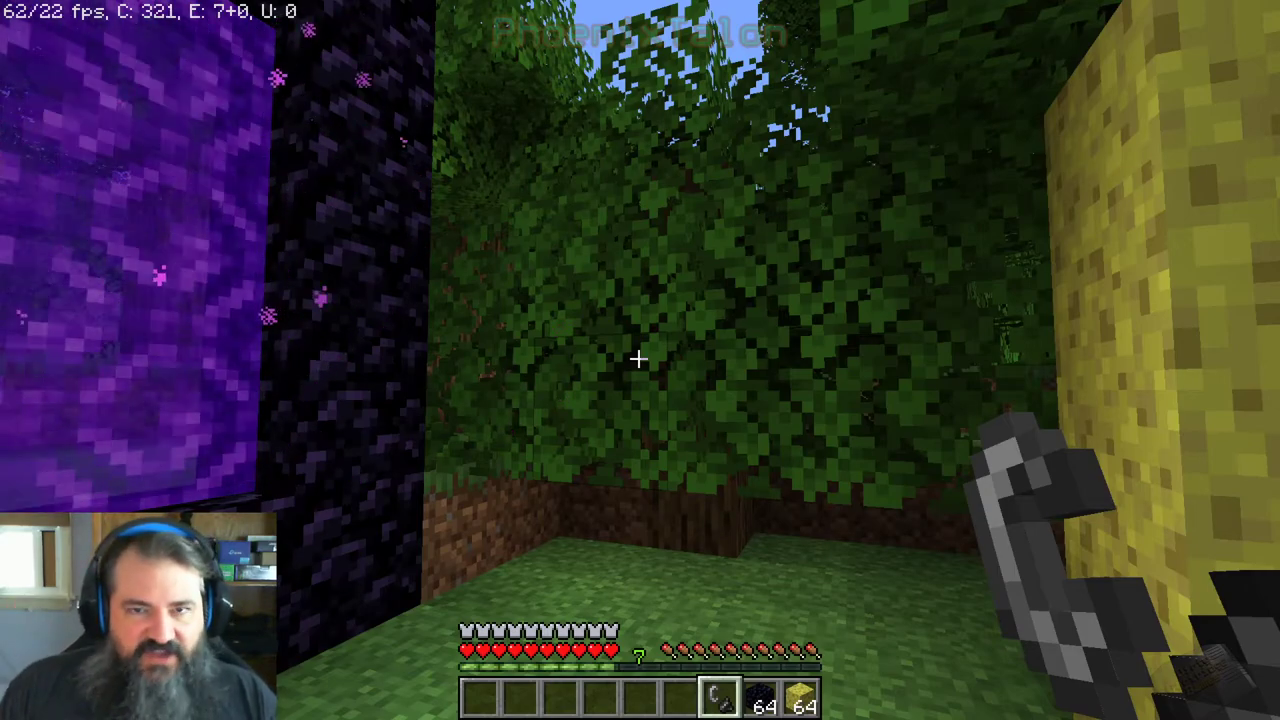
key(e)
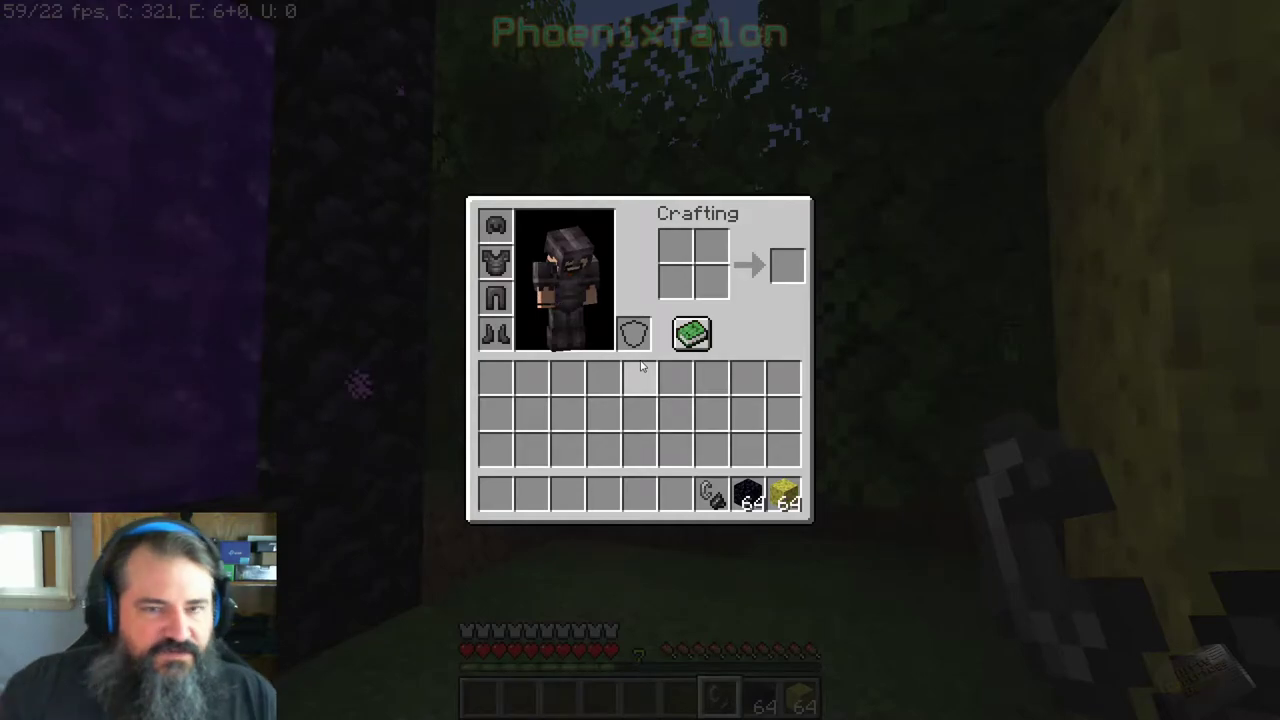
key(e)
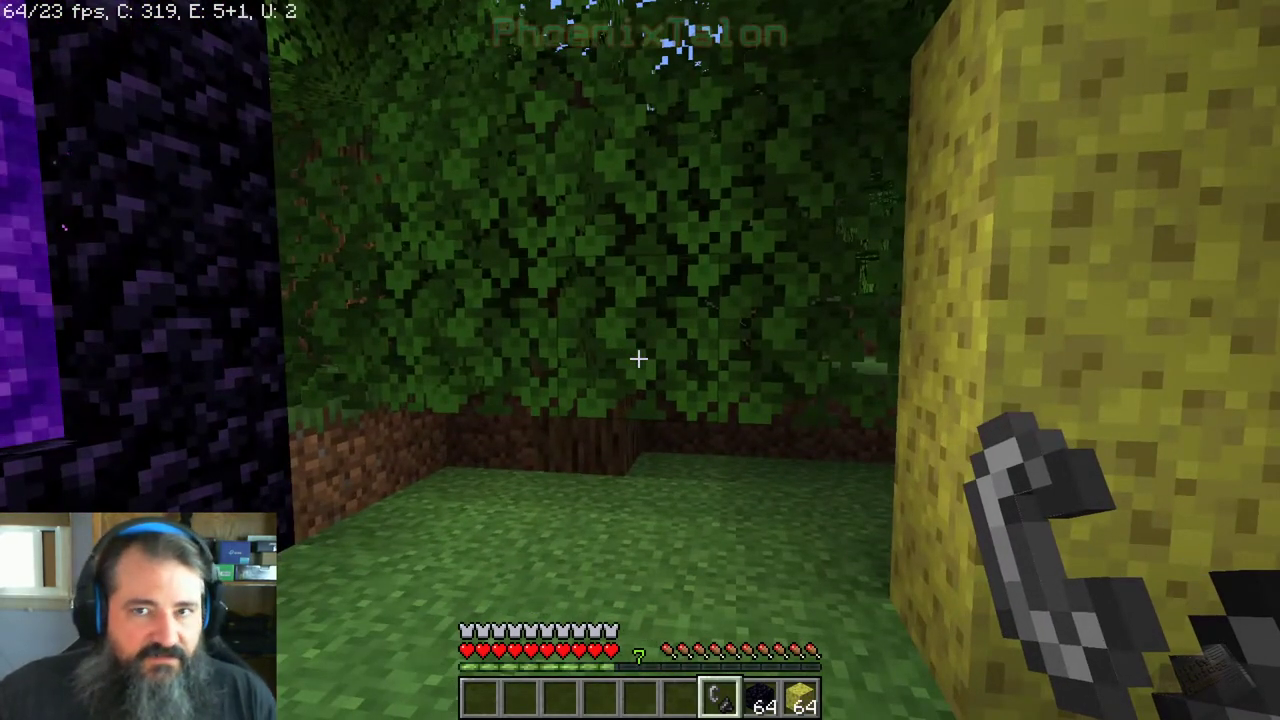
key(Escape)
click(656, 398)
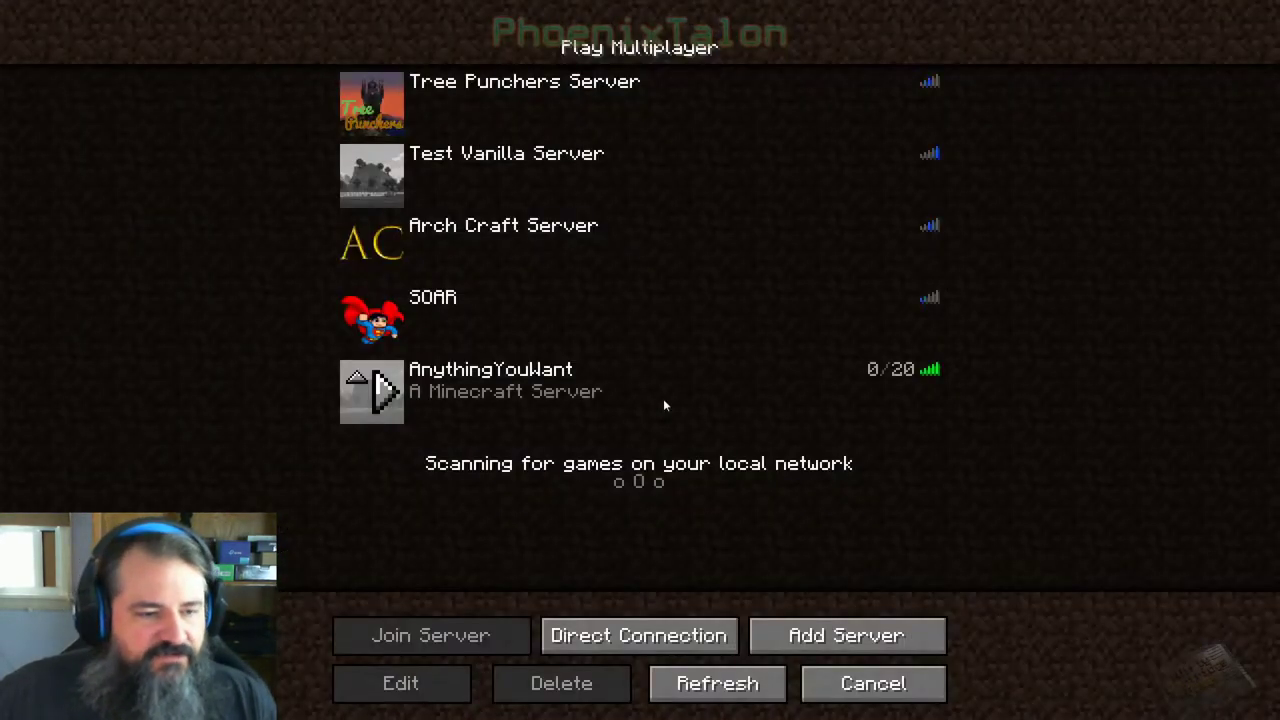
click(865, 695)
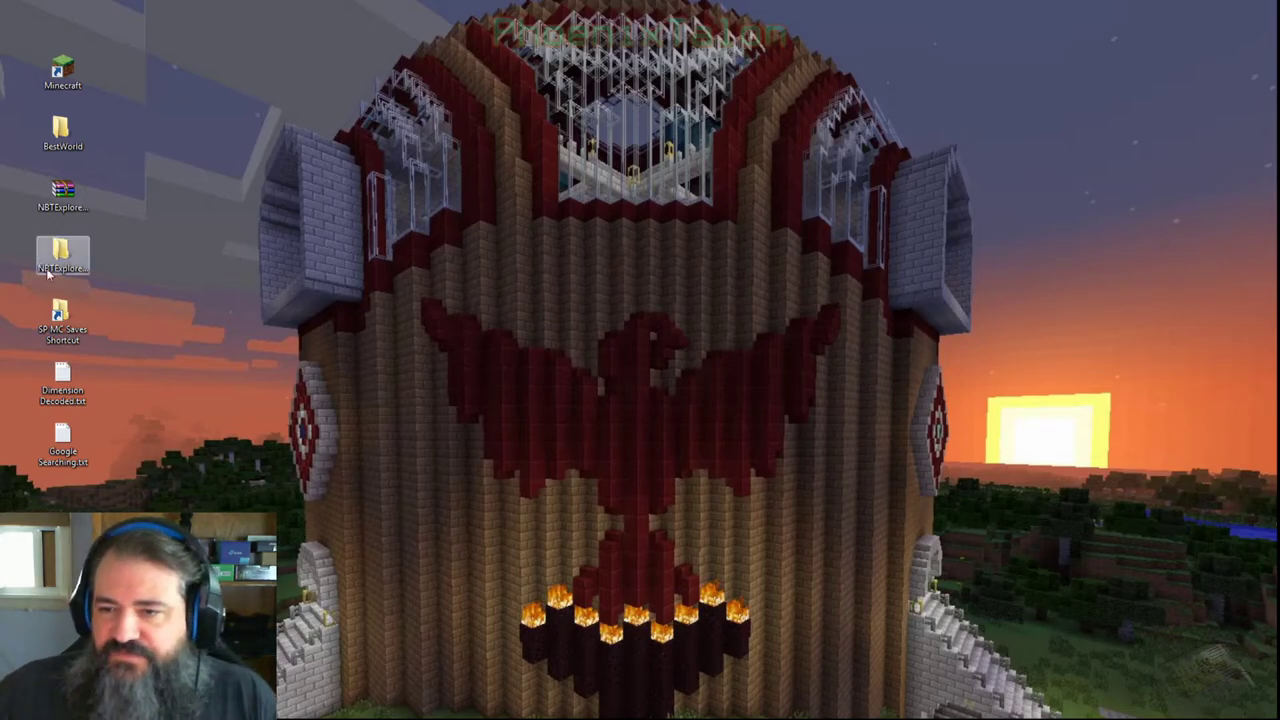
Open the single-player saves folder from the desktop shortcut and close its window.
double_click(64, 320)
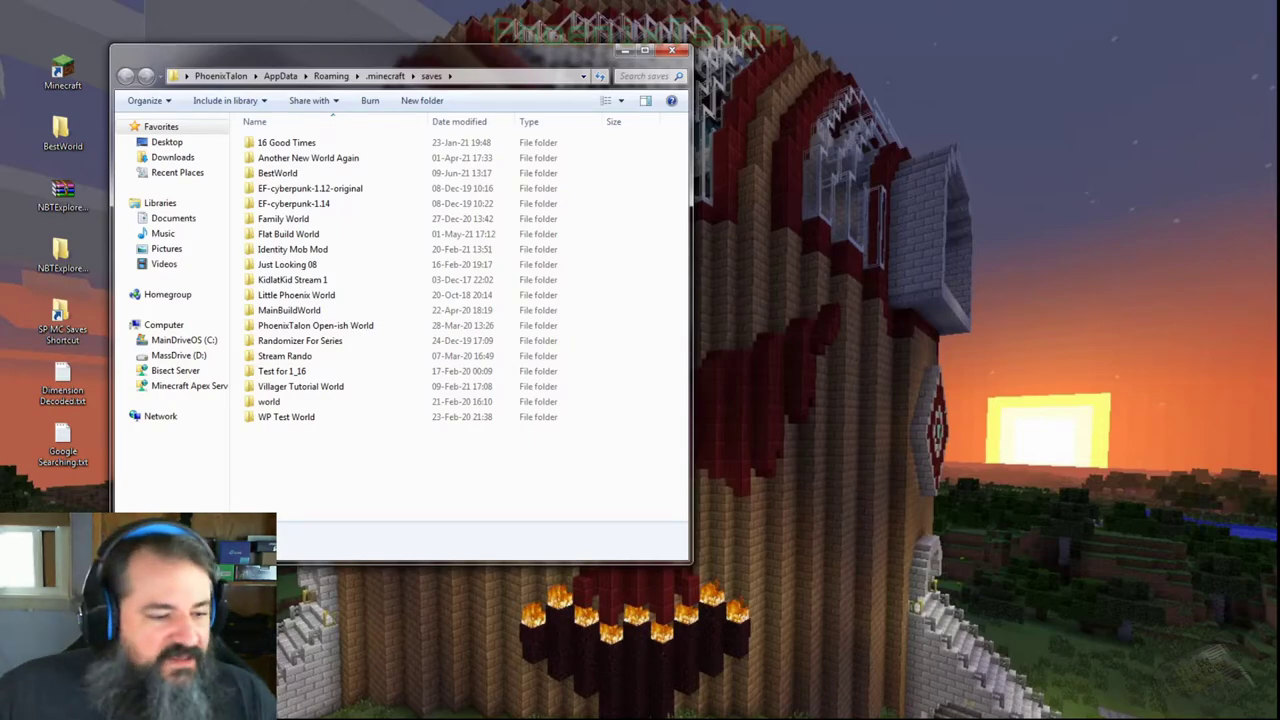
click(671, 49)
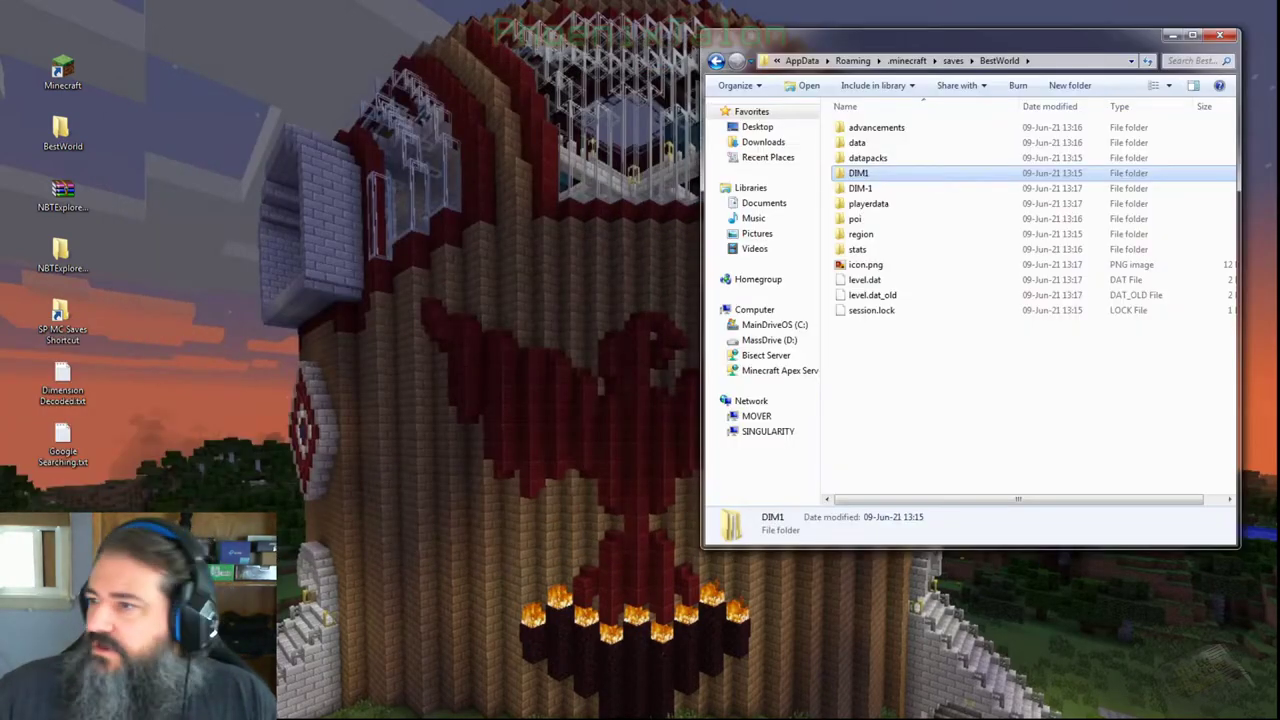
Delete the old BestWorld folder from the single-player saves and minimize the saves window.
key(BackSpace)
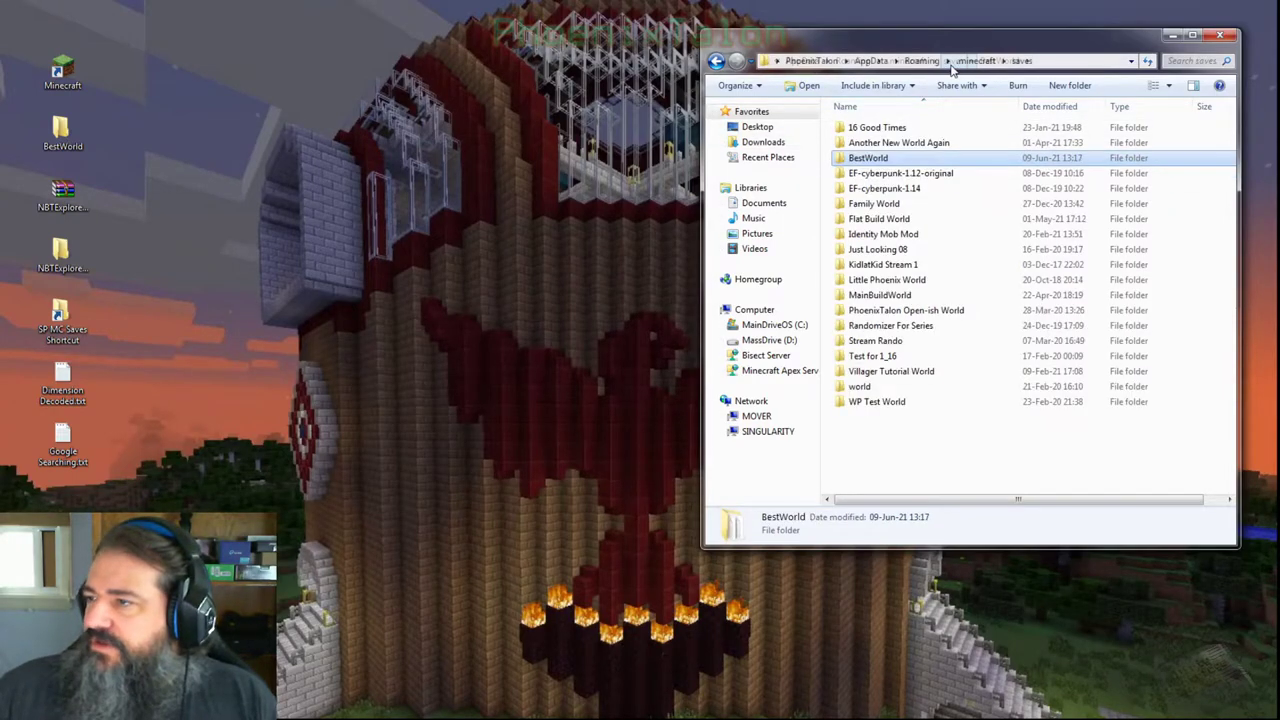
right_click(928, 162)
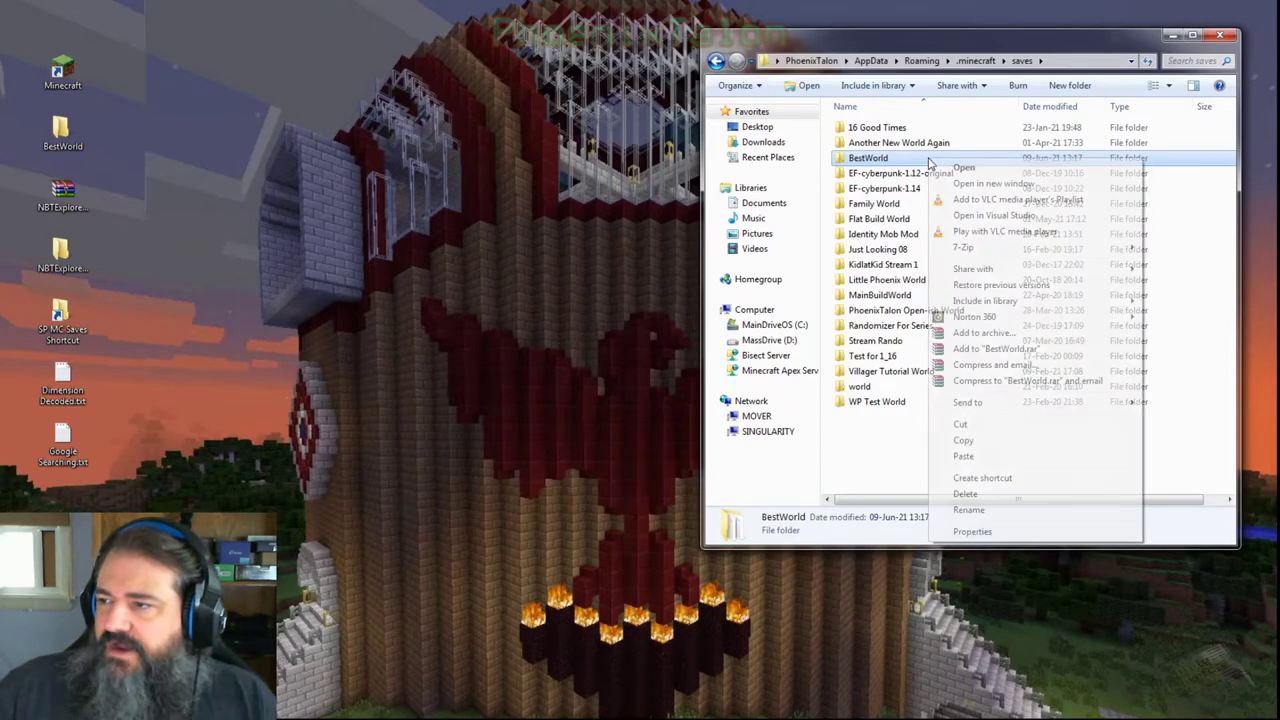
click(966, 494)
click(684, 516)
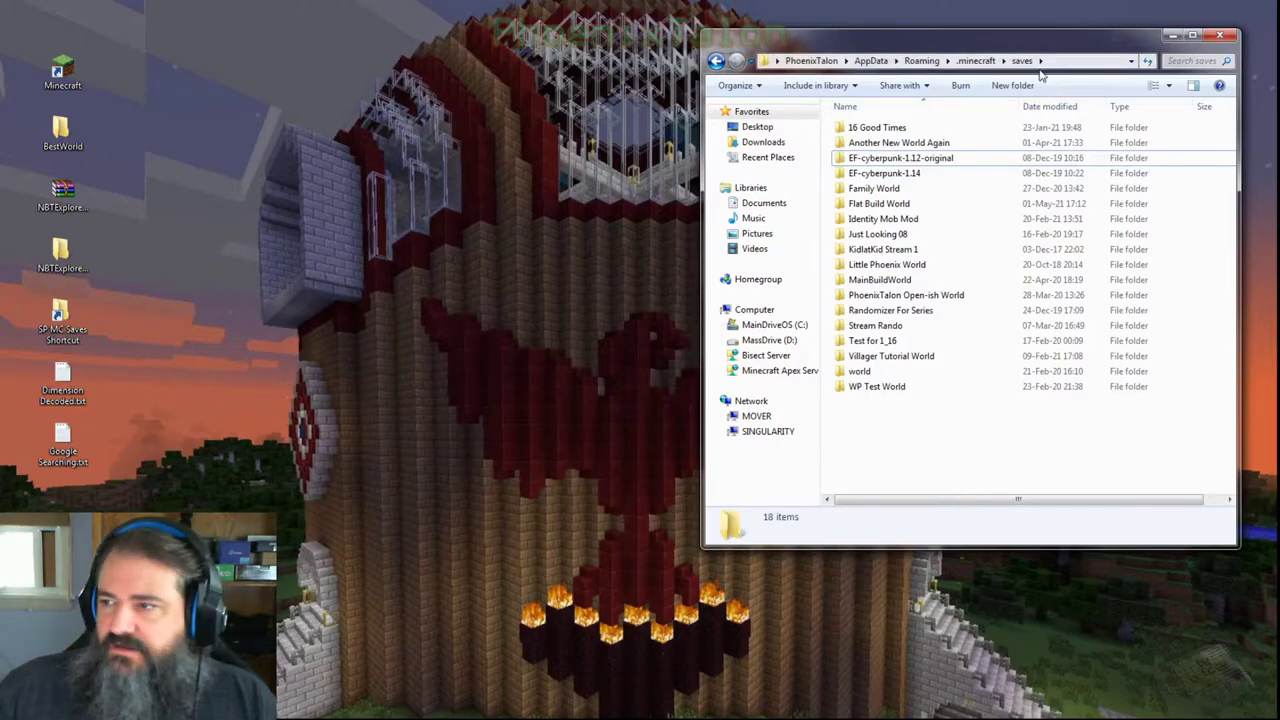
click(1171, 36)
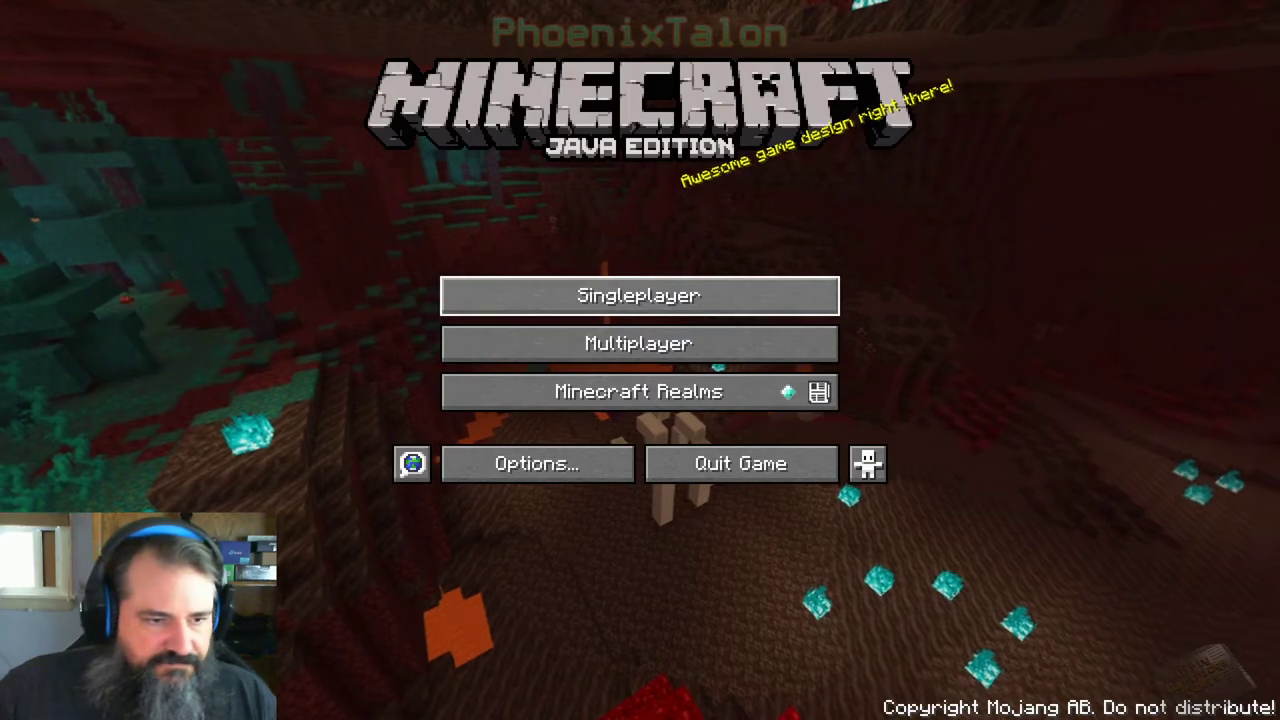
Set up a new single-player world in Minecraft and name it BestWorld.
click(708, 298)
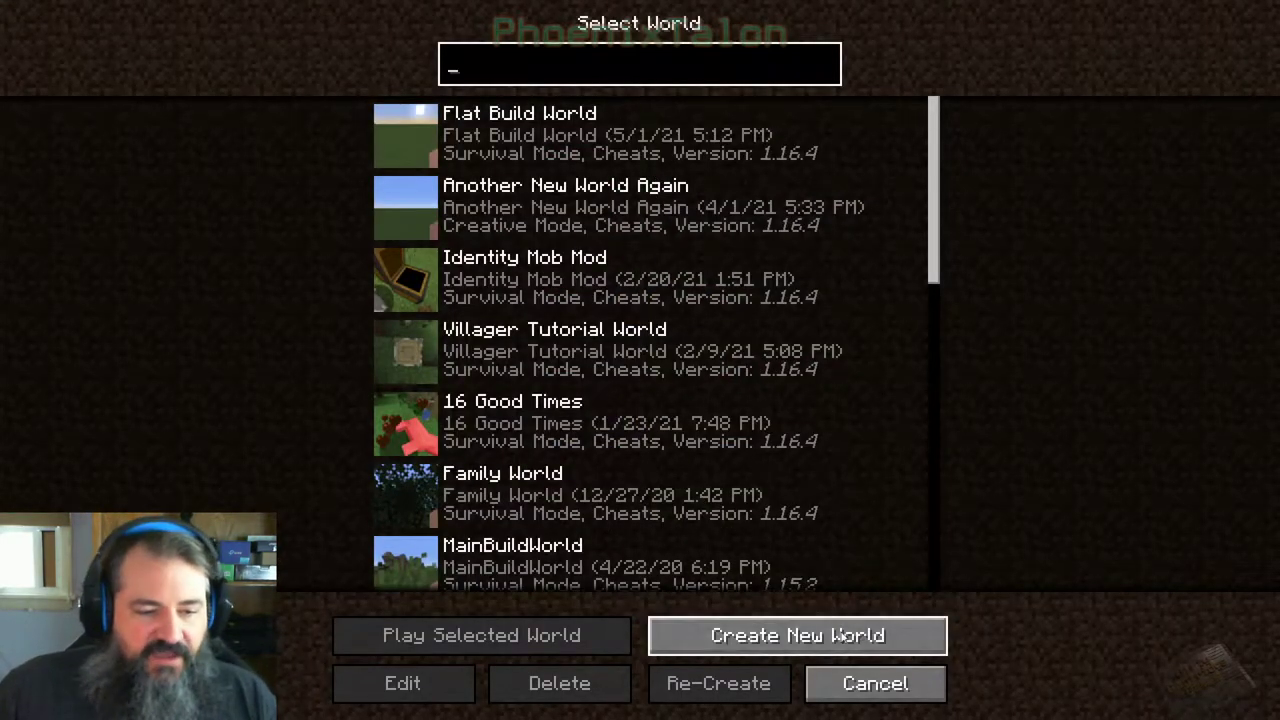
click(842, 636)
key(BackSpace)
key(BackSpace)
key(BackSpace)
key(BackSpace)
key(BackSpace)
key(BackSpace)
key(BackSpace)
key(BackSpace)
text(BestWorld)
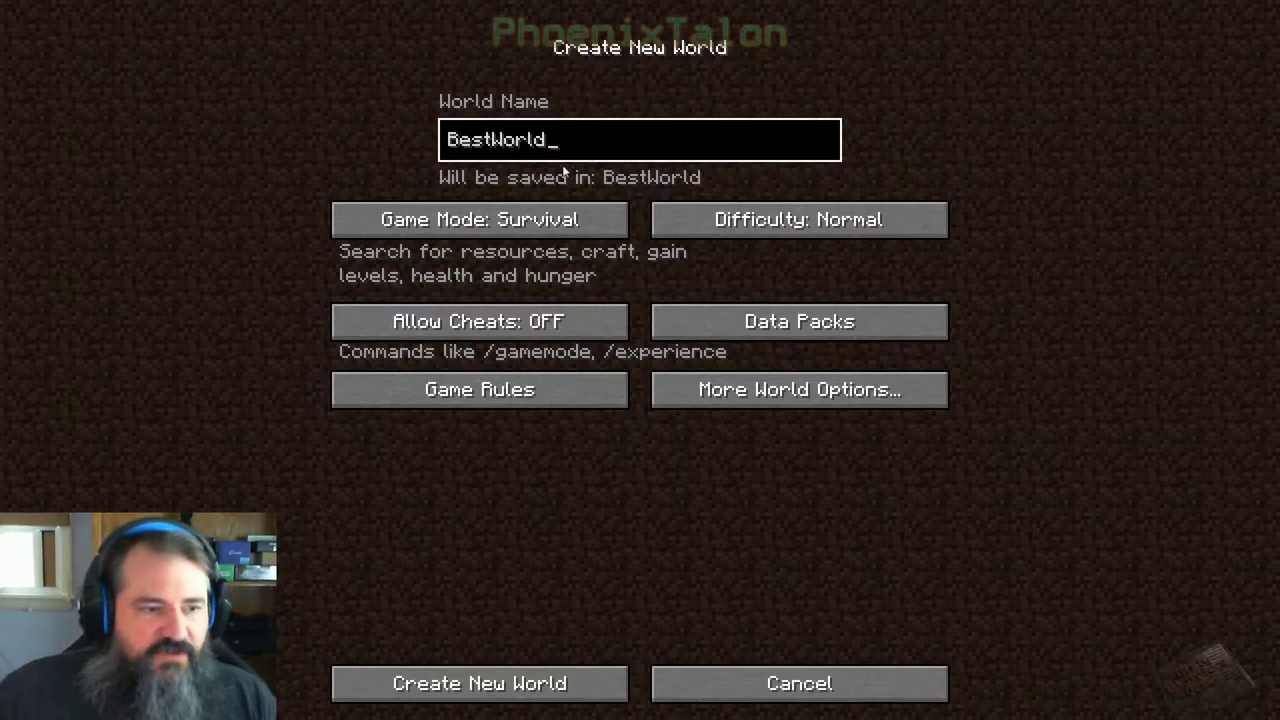
Allow cheats, generate the new world, and save and quit to the title screen once it loads.
click(598, 320)
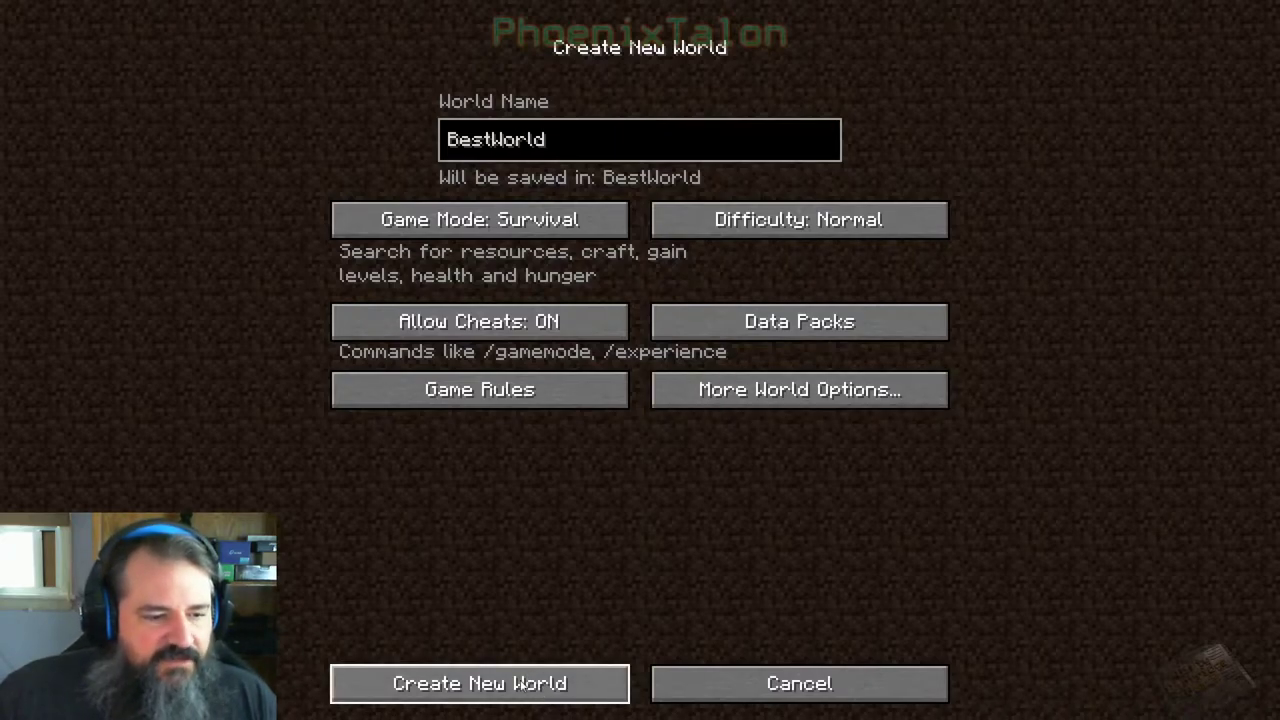
click(520, 686)
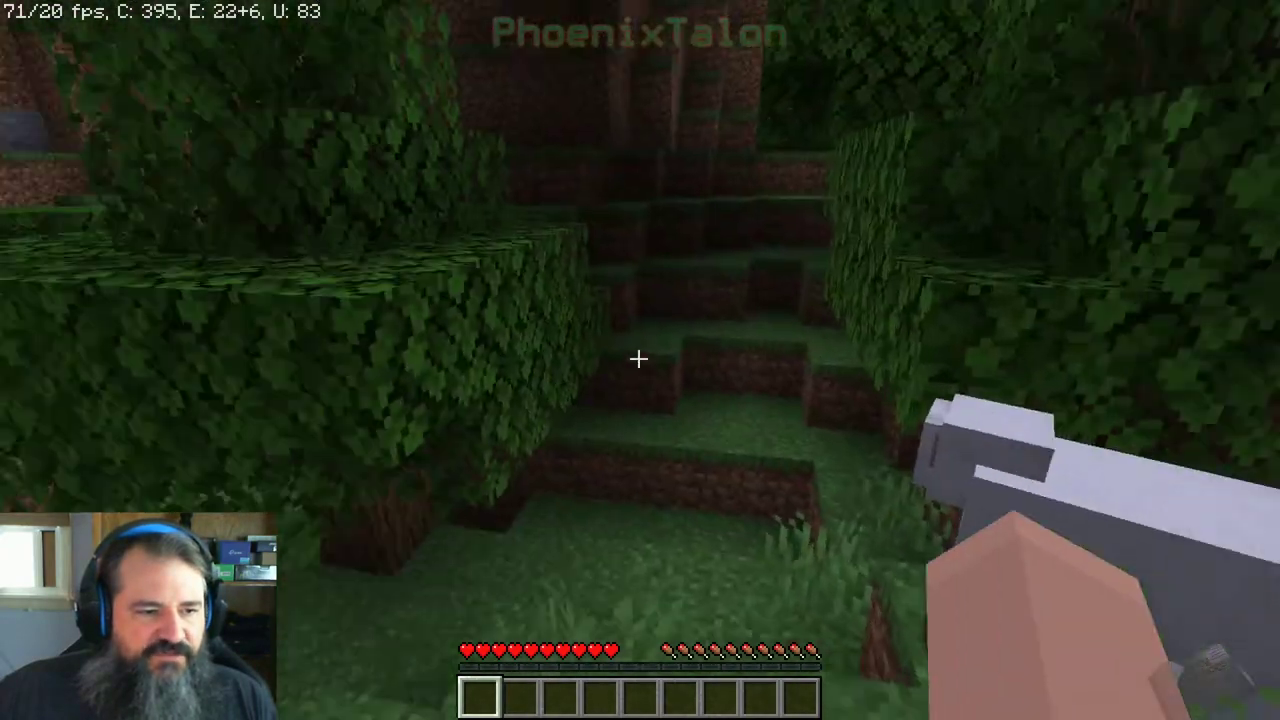
key(Escape)
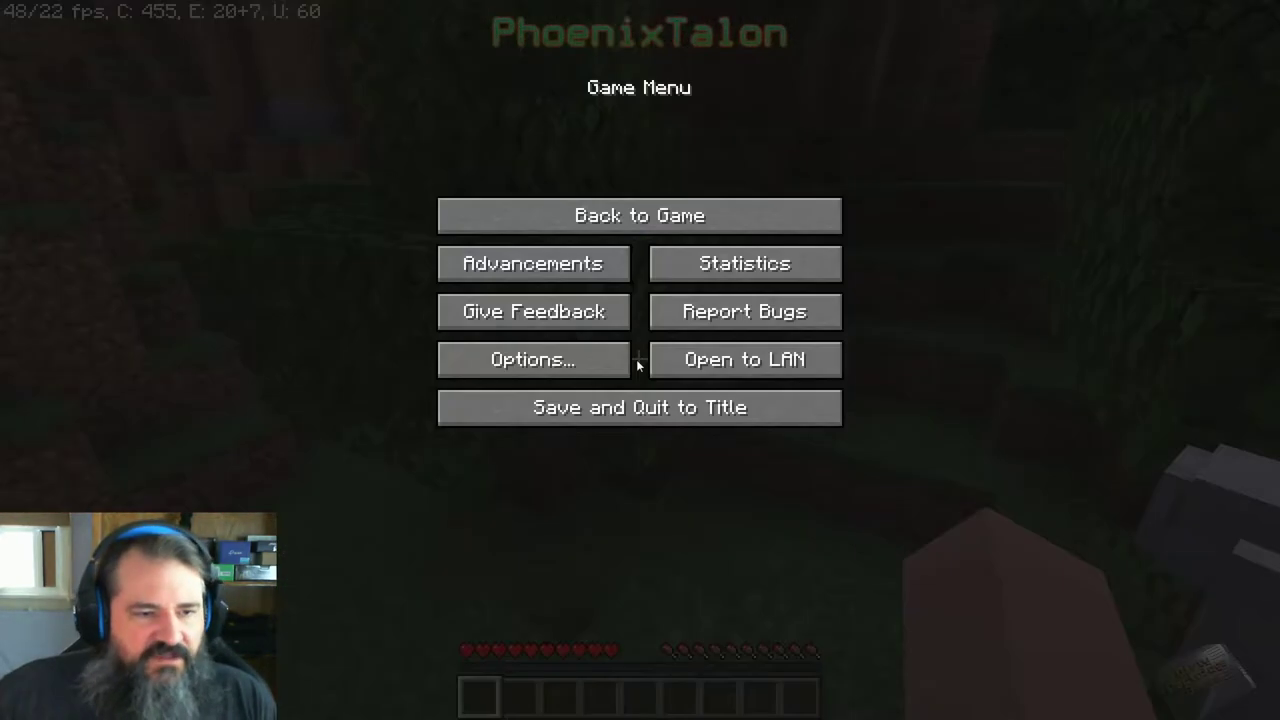
click(722, 414)
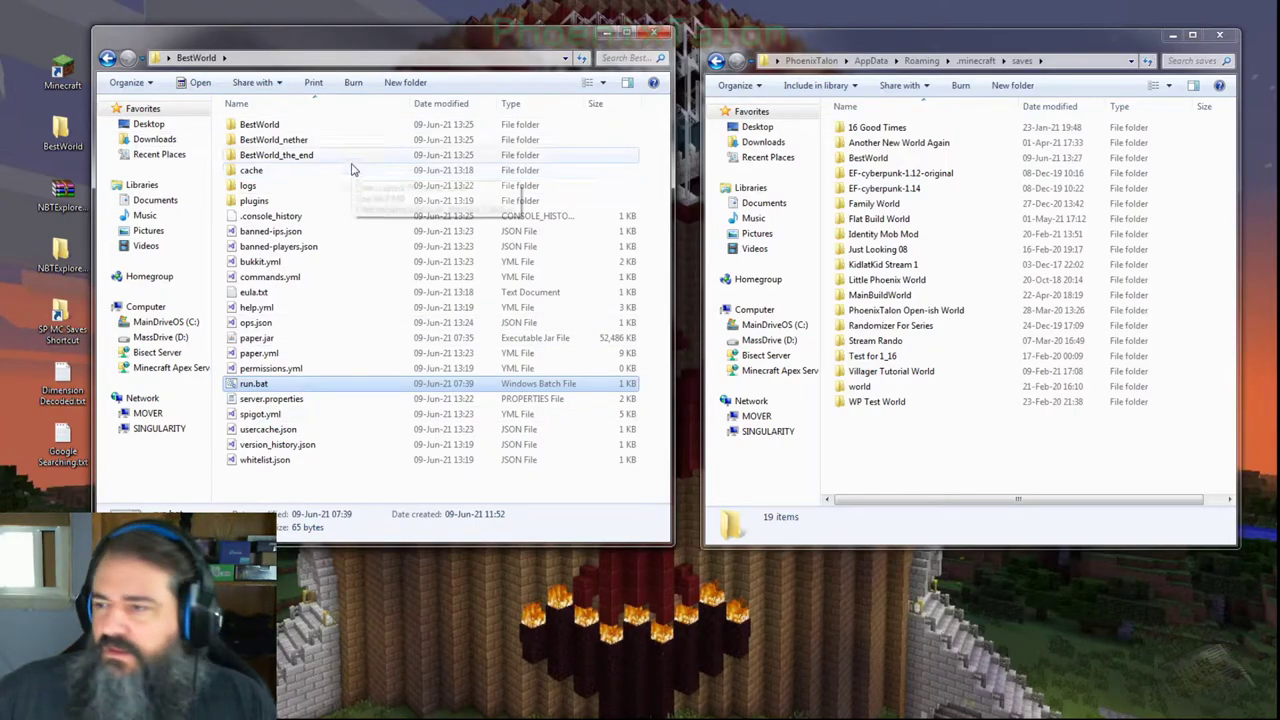
Arrange the server and saves windows side by side and delete everything inside the new BestWorld save folder.
drag(549, 46, 553, 8)
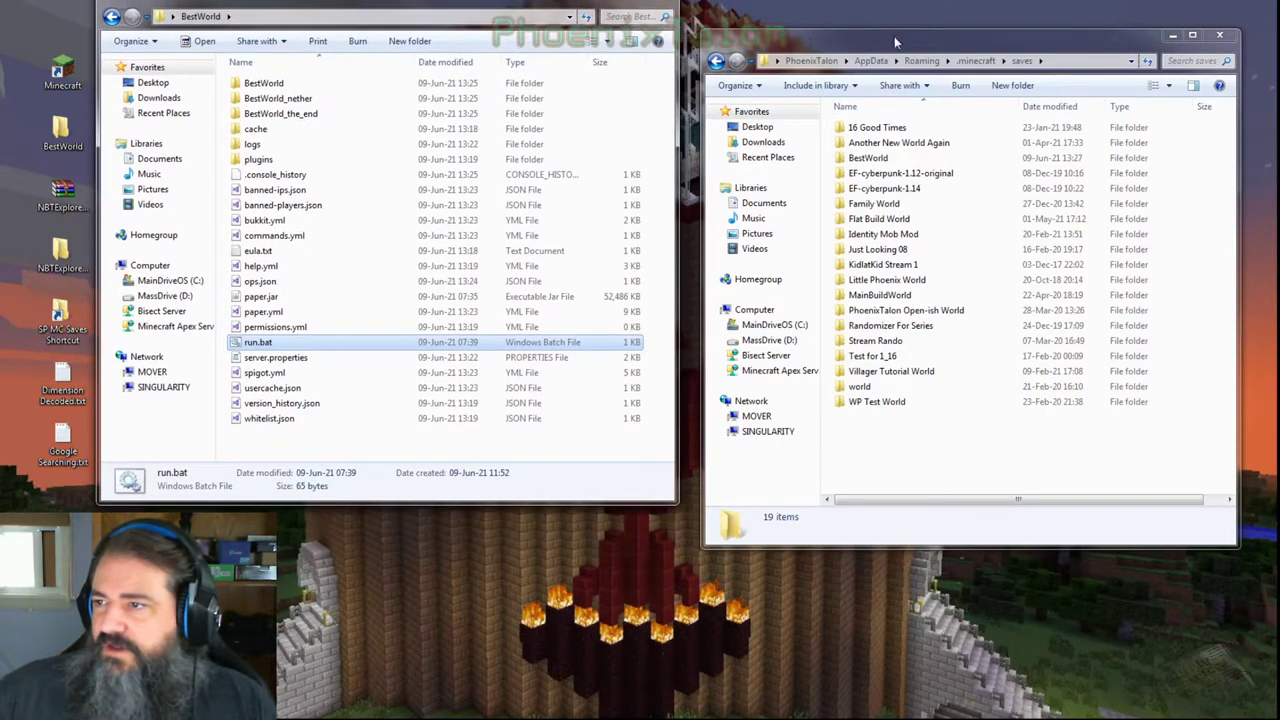
drag(892, 36, 944, 0)
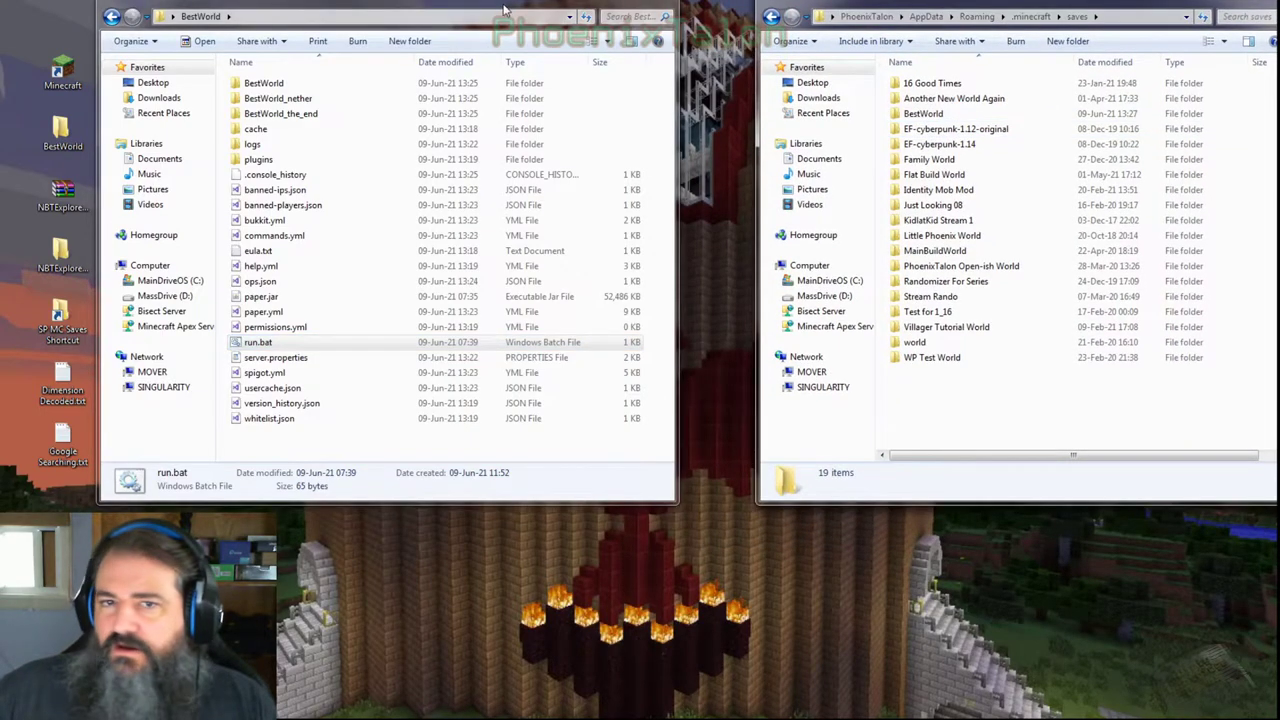
drag(503, 10, 543, 20)
drag(972, 0, 955, 14)
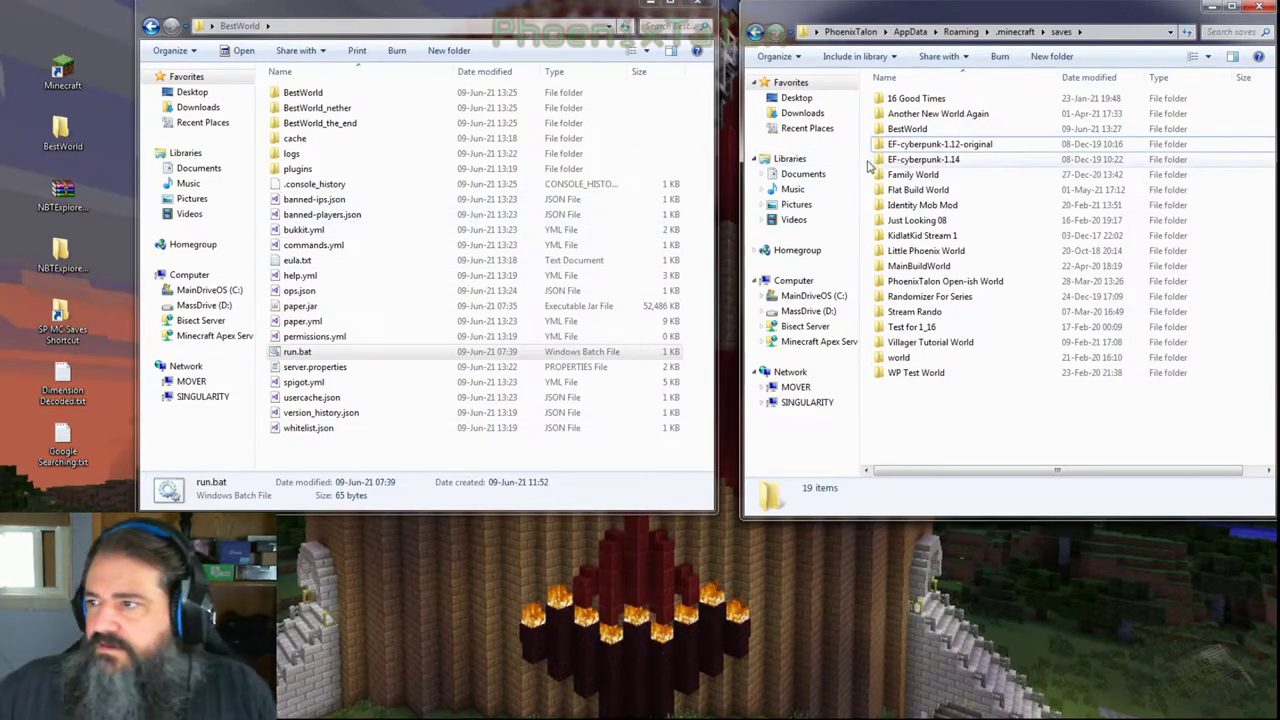
double_click(908, 130)
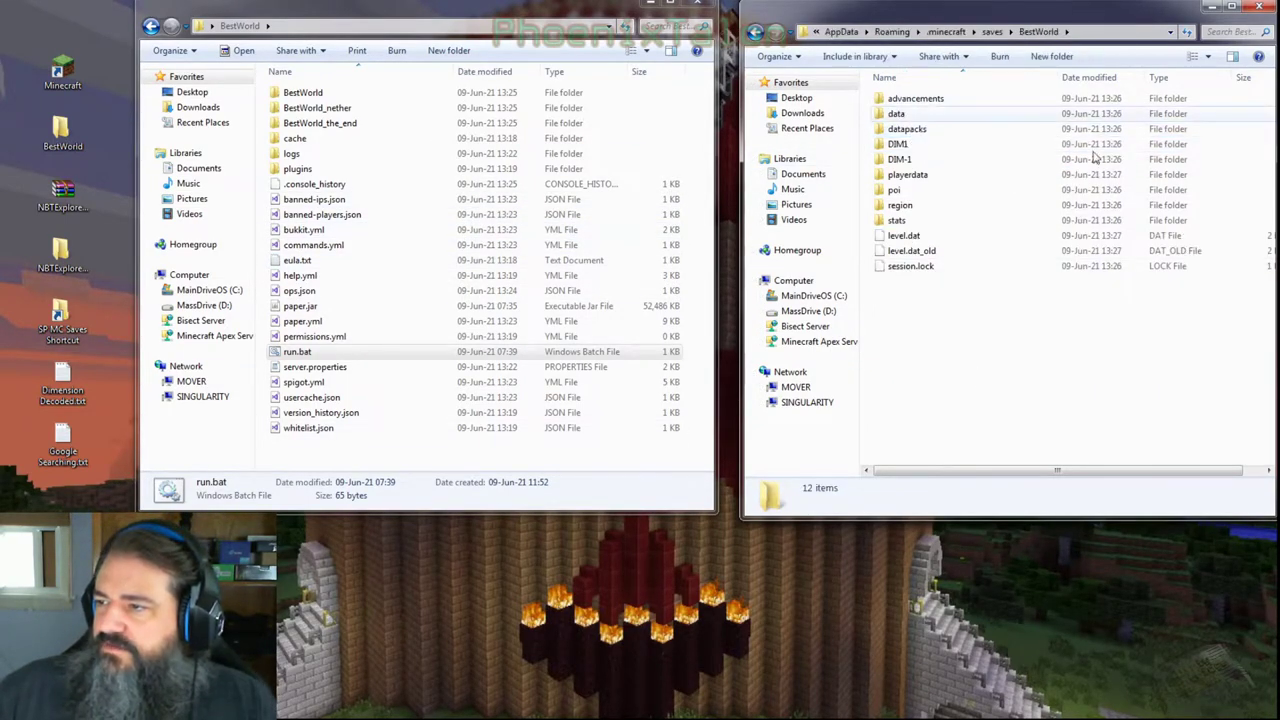
drag(1063, 422, 932, 100)
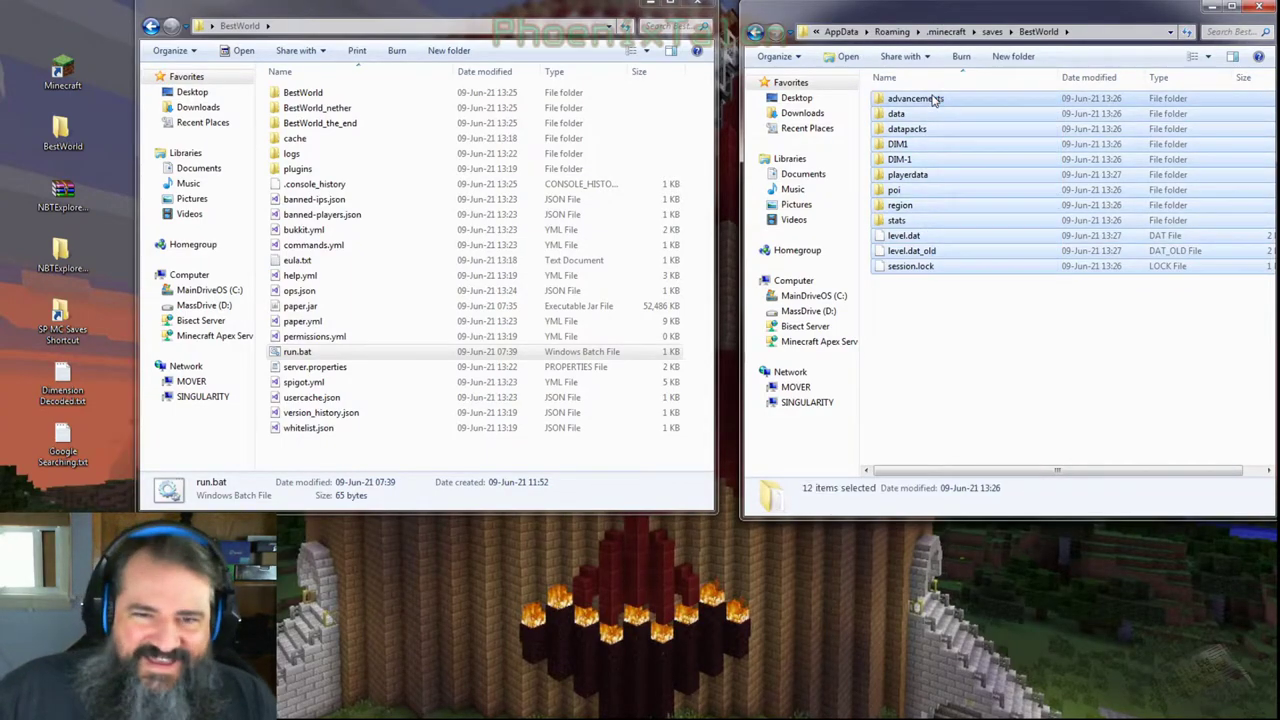
right_click(1016, 172)
click(1058, 455)
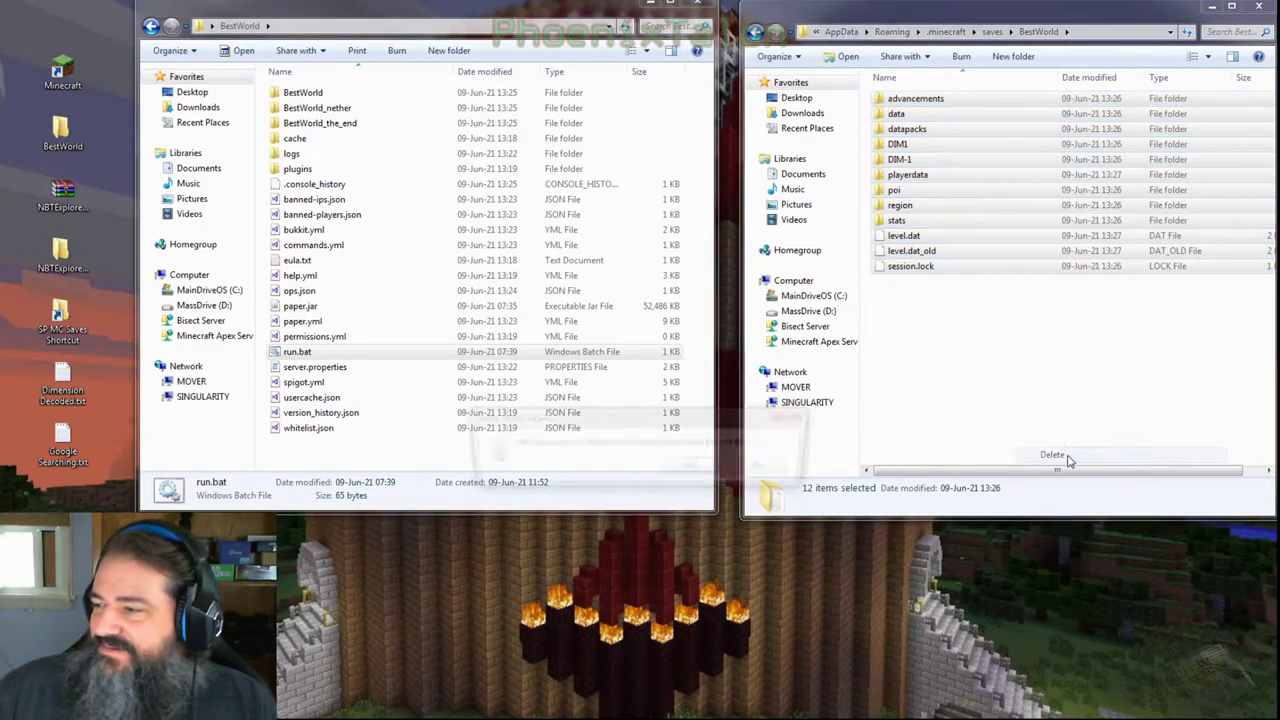
click(699, 468)
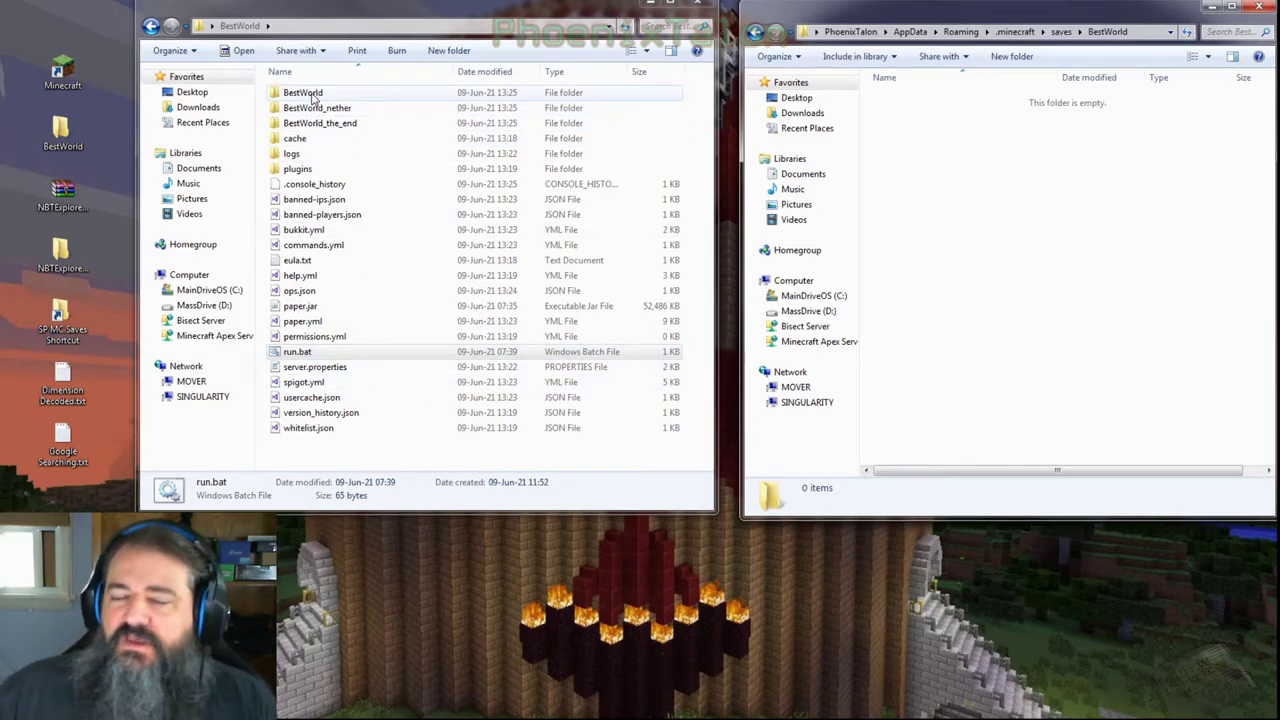
Copy everything except uid.dat from the server's BestWorld world folder into the empty single-player BestWorld save folder.
double_click(313, 95)
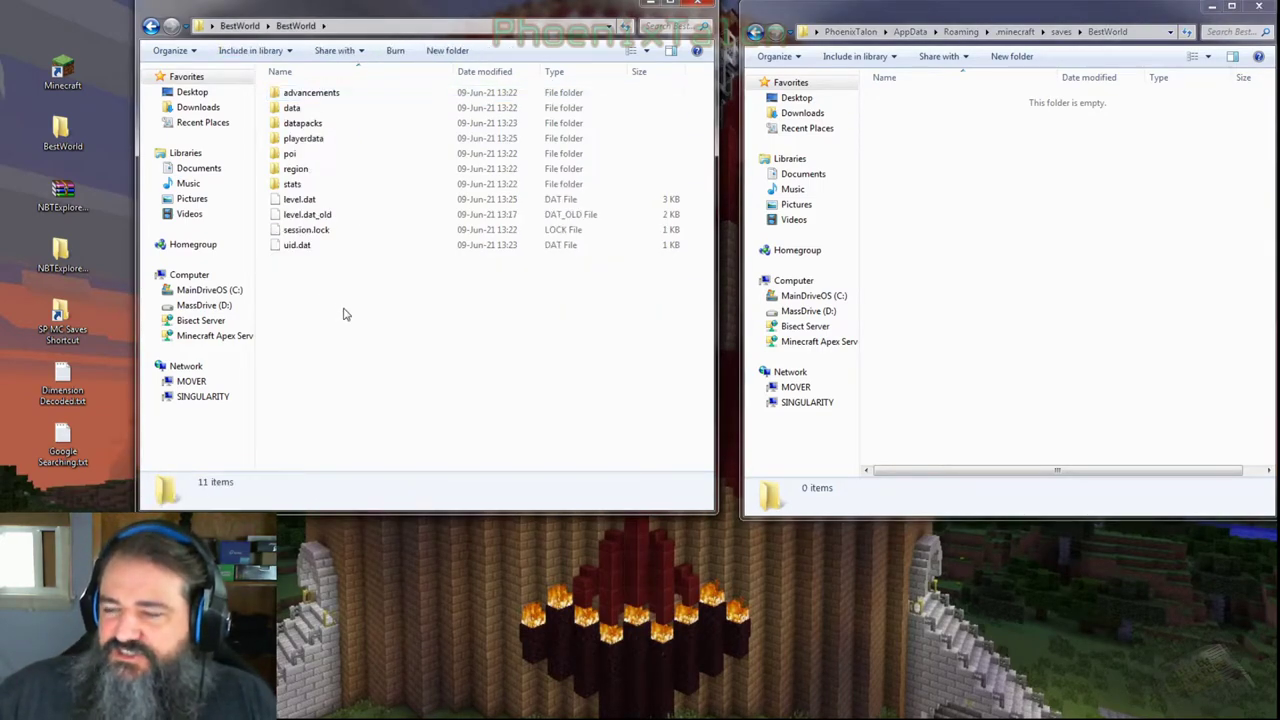
click(320, 230)
shift+click(323, 97)
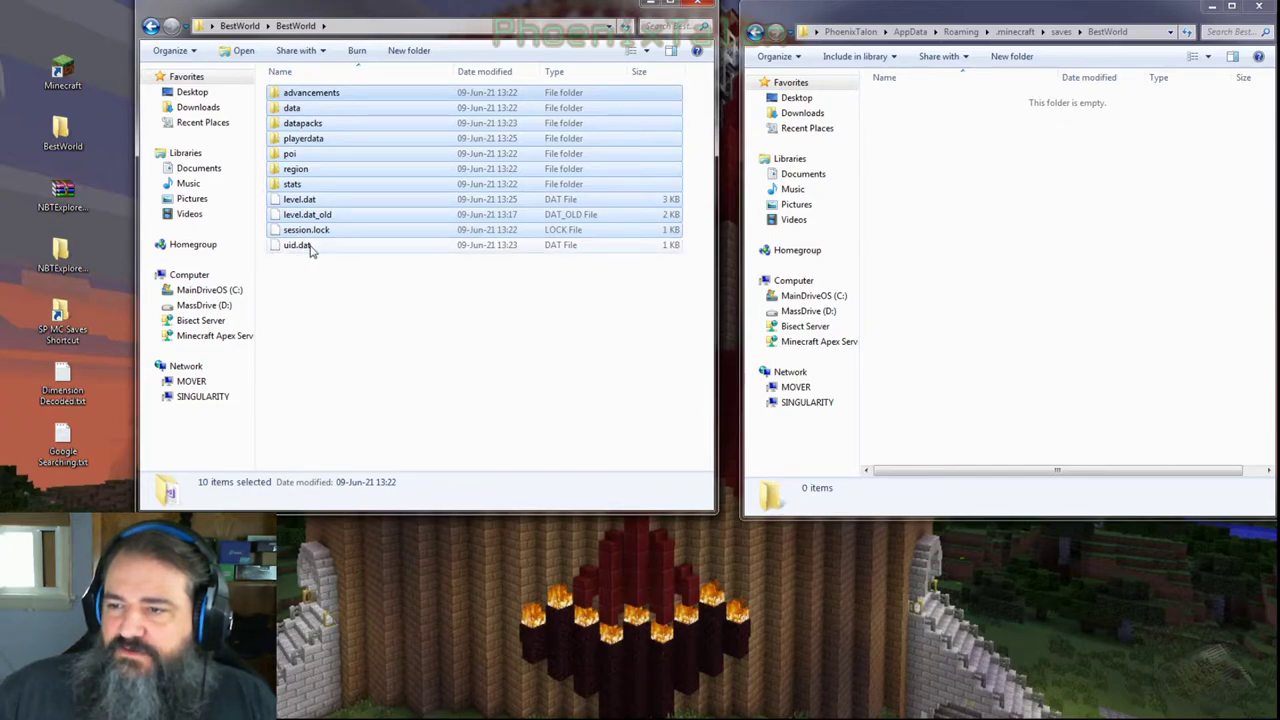
right_click(307, 97)
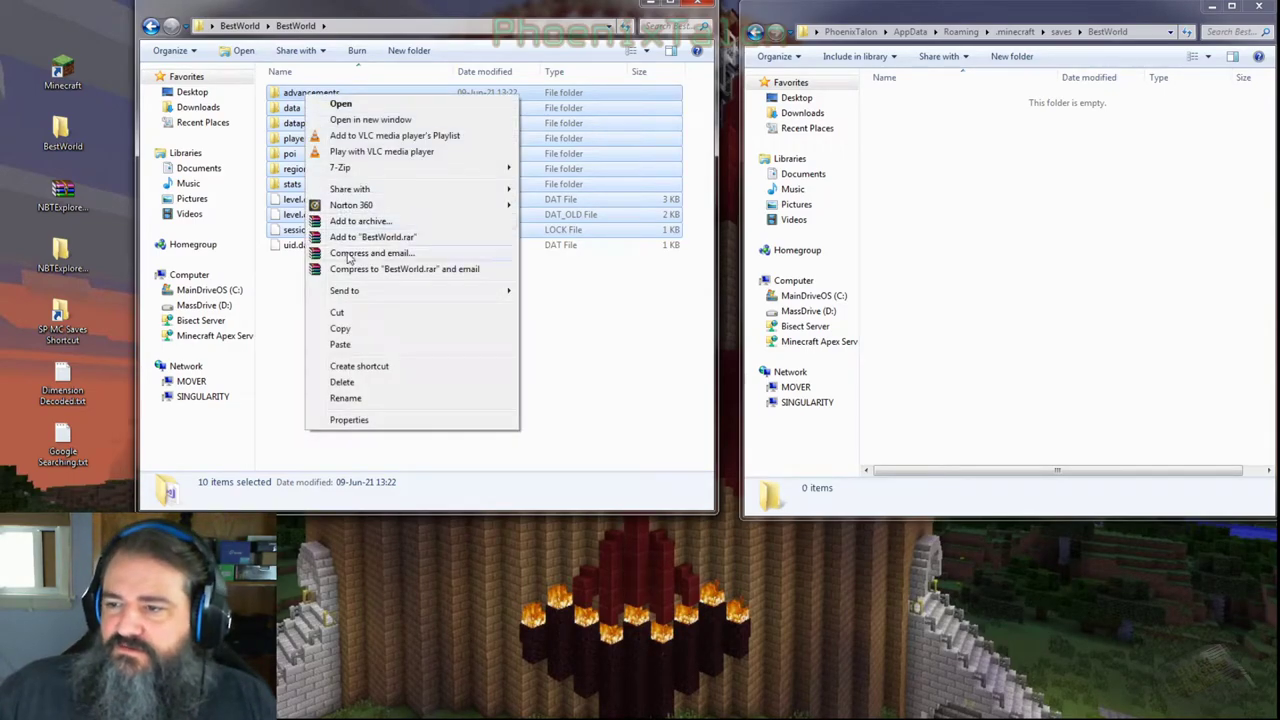
click(341, 329)
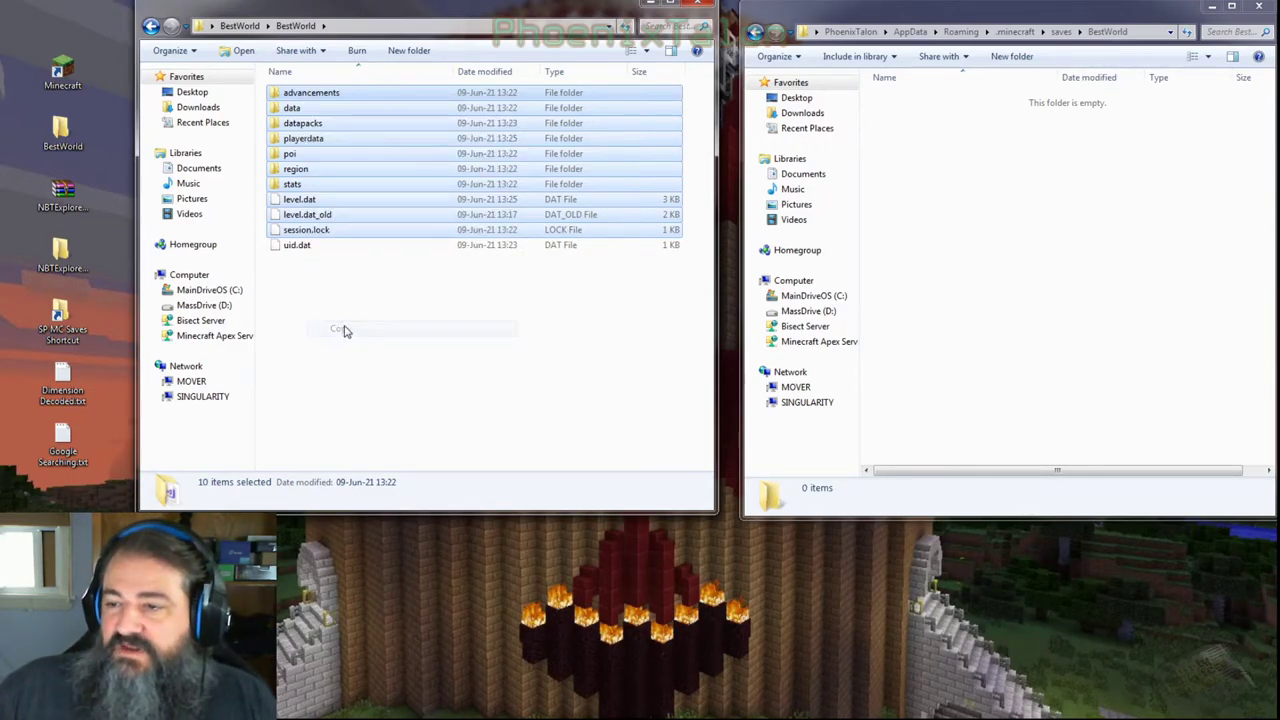
right_click(977, 221)
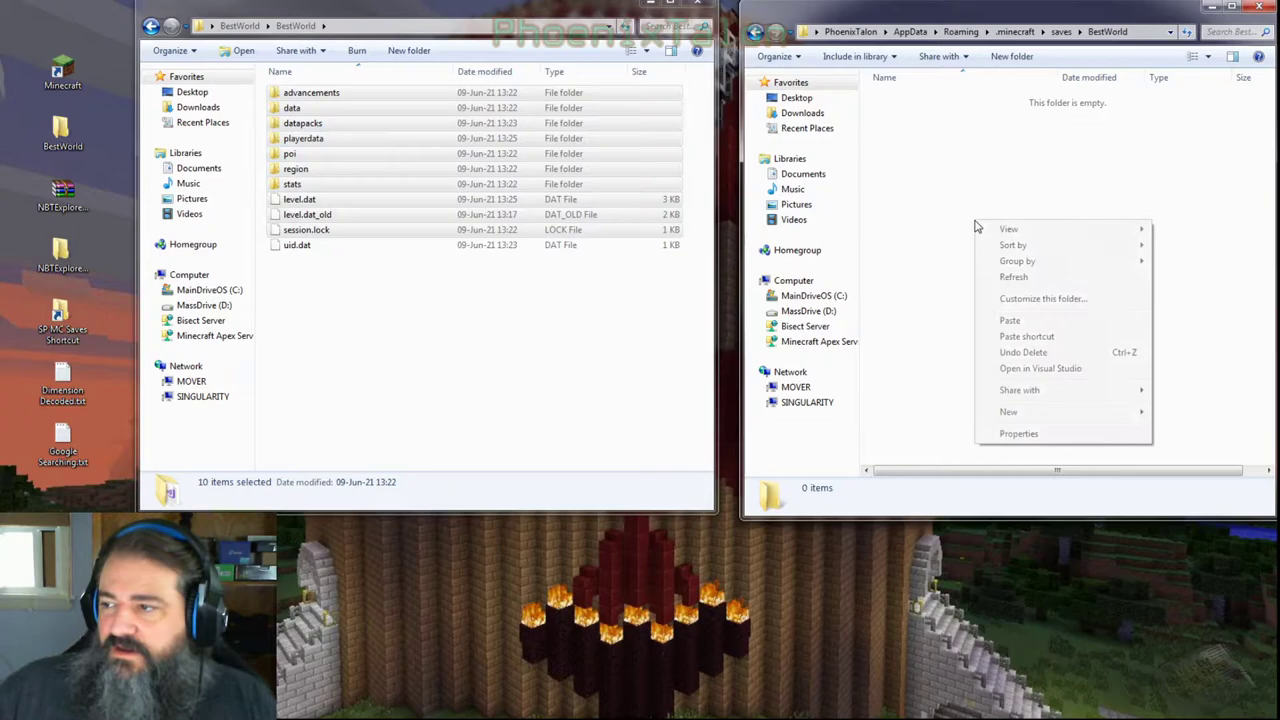
click(1008, 320)
click(394, 149)
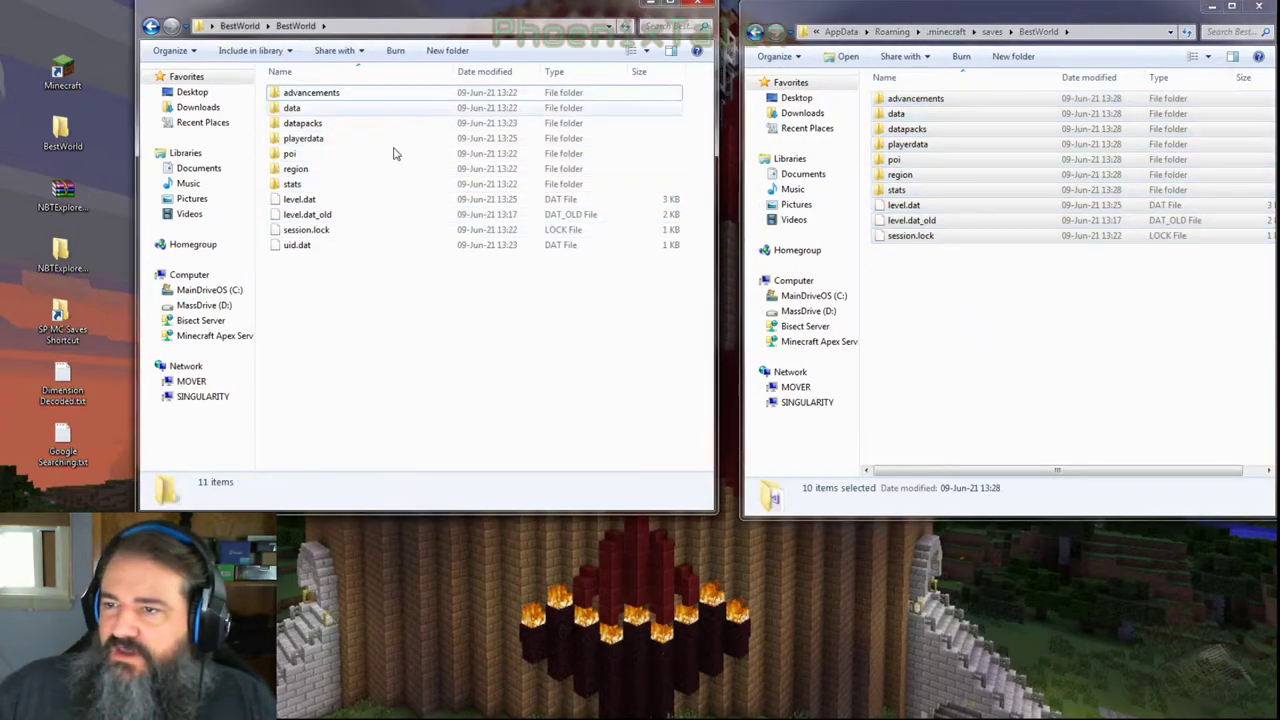
Copy the DIM-1 folder from the server's BestWorld_nether folder into the single-player BestWorld save folder.
click(240, 25)
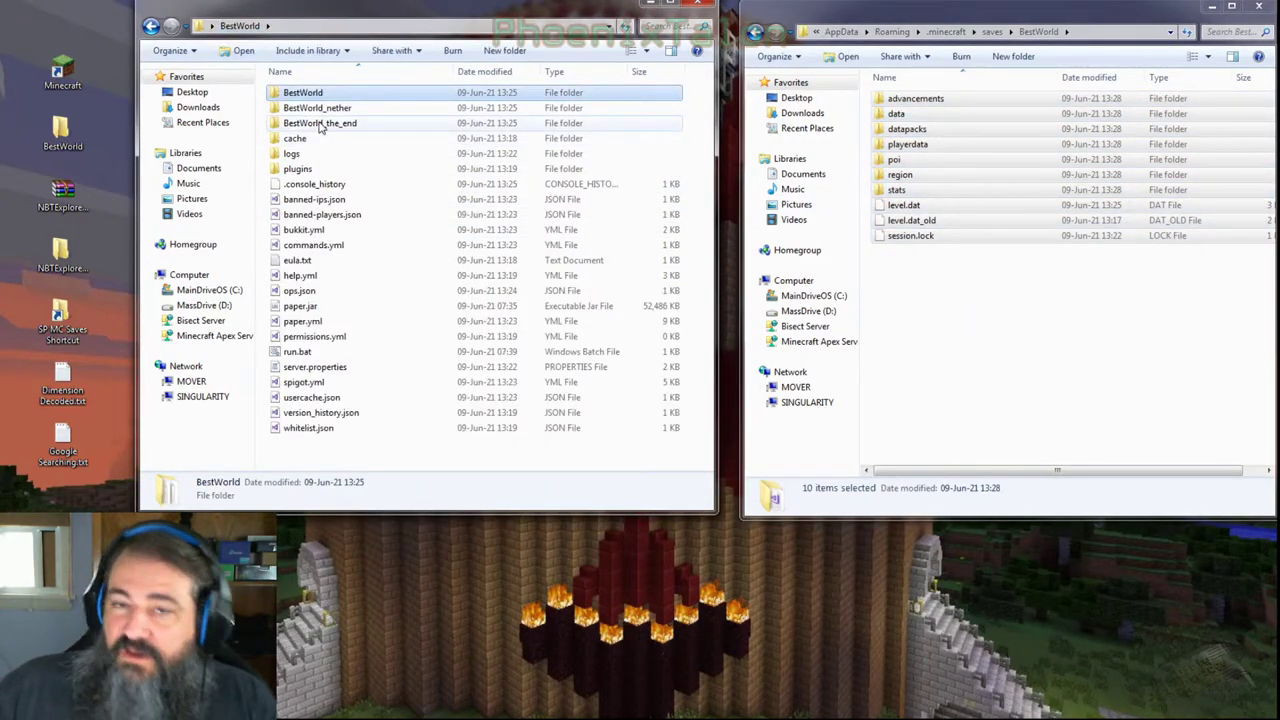
double_click(313, 108)
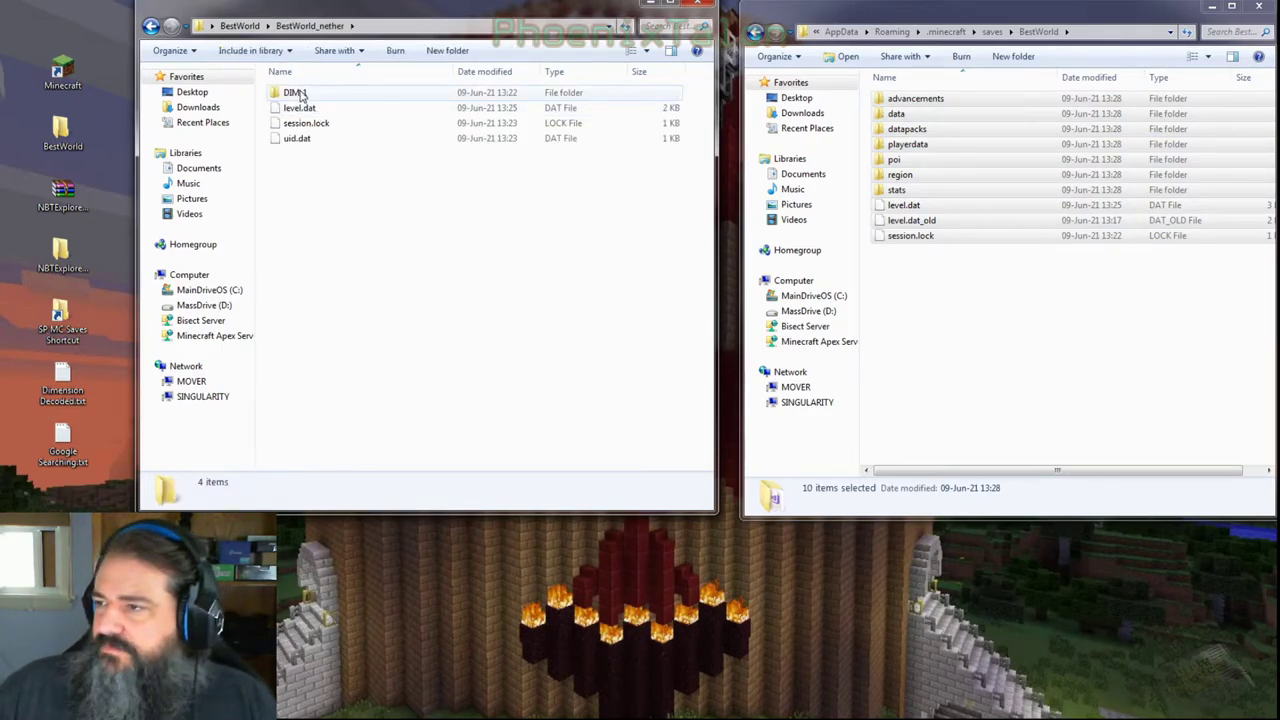
right_click(300, 95)
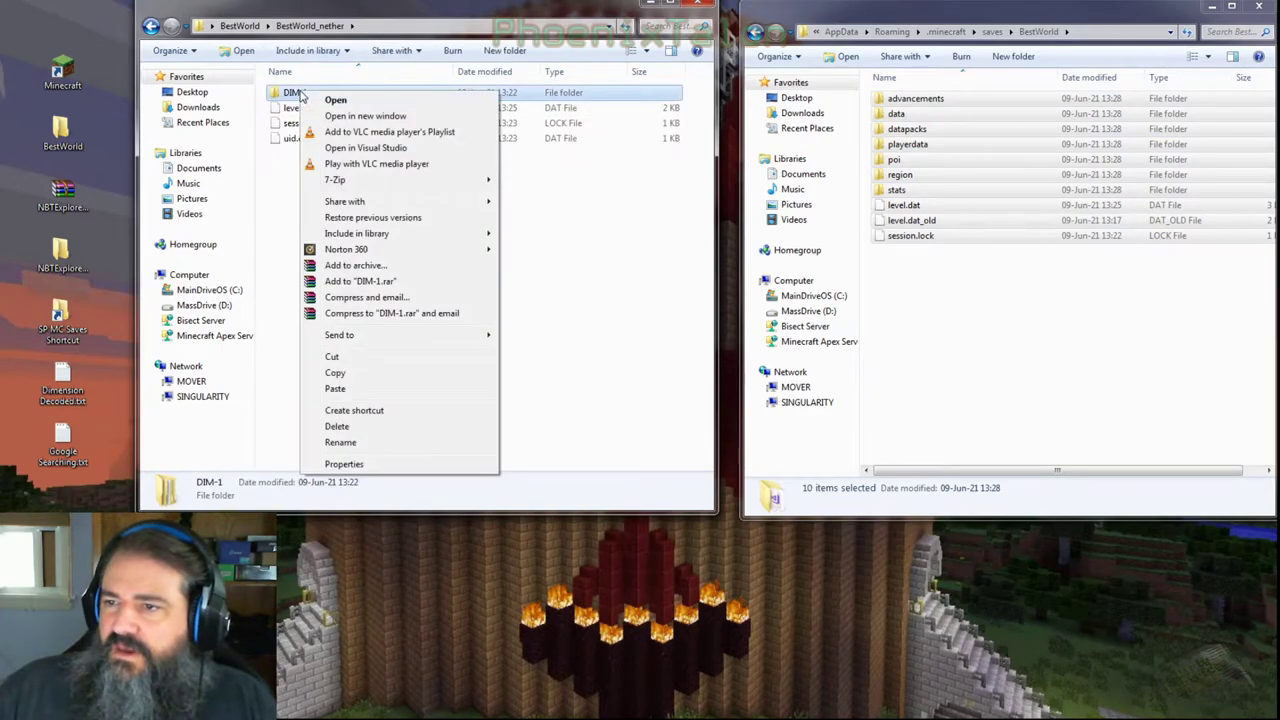
click(335, 373)
click(952, 311)
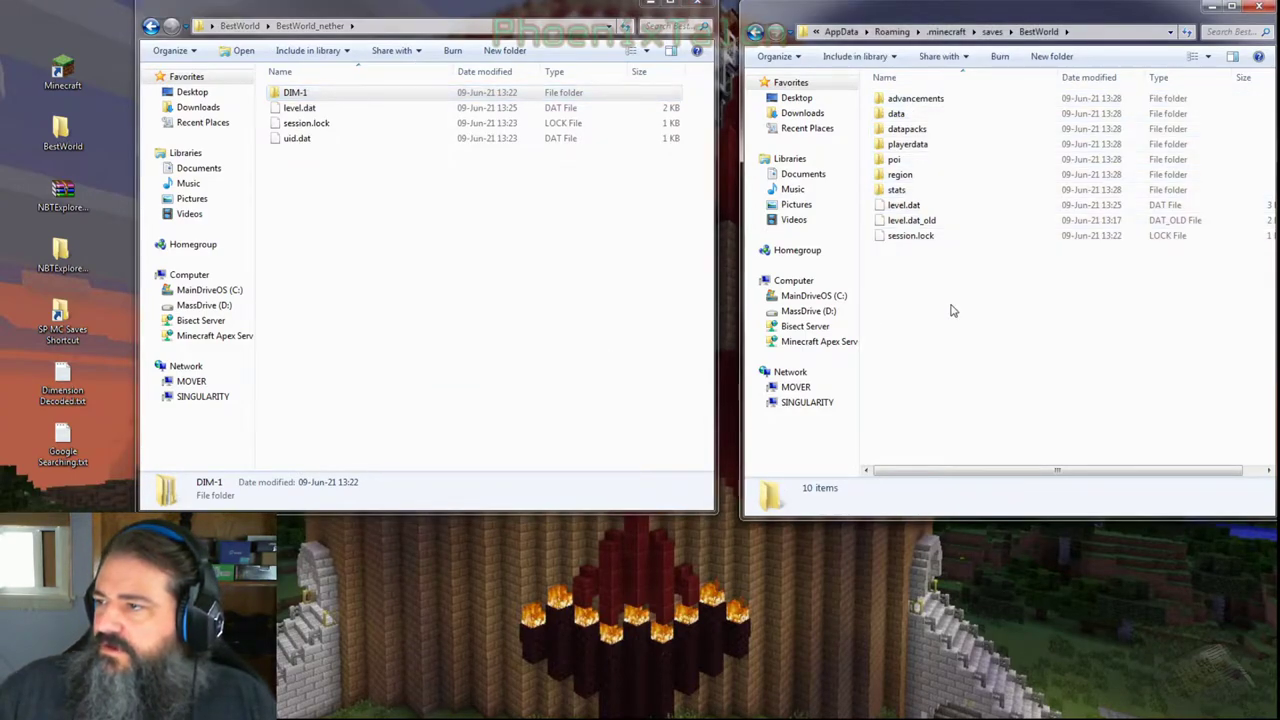
right_click(952, 311)
click(986, 405)
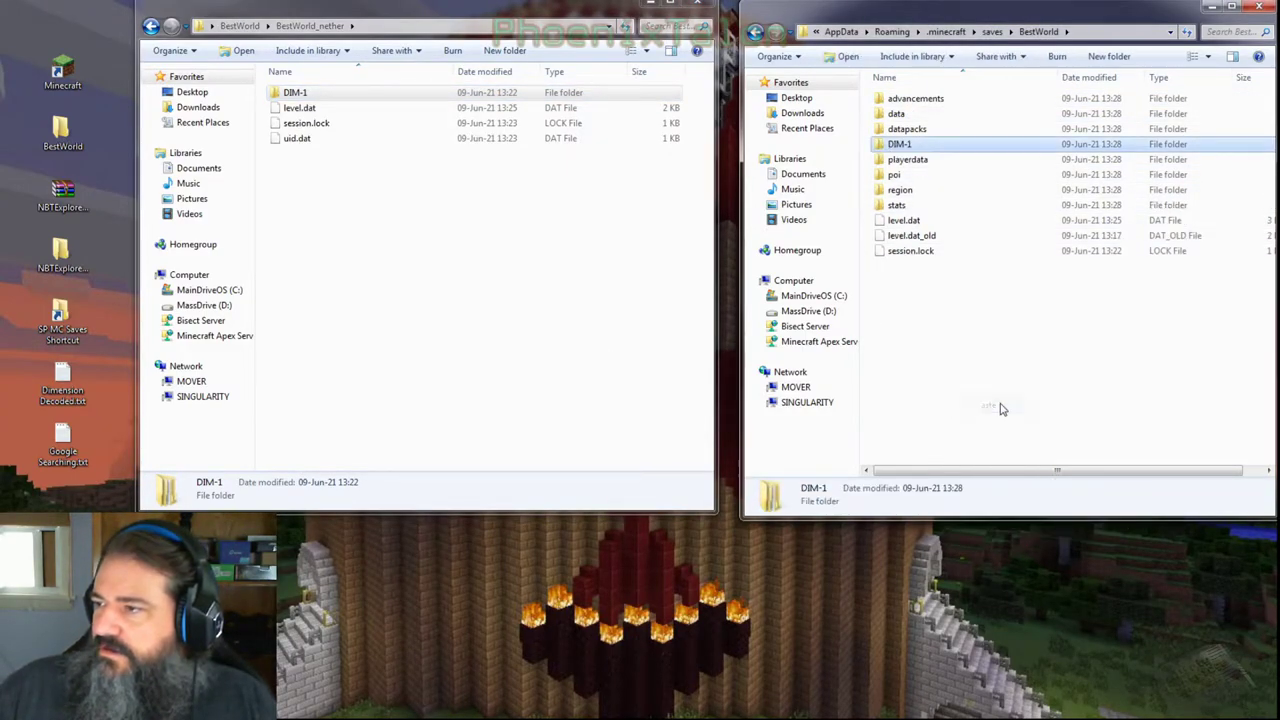
Copy the DIM1 folder from the server's BestWorld_the_end folder into the single-player BestWorld save folder.
click(239, 25)
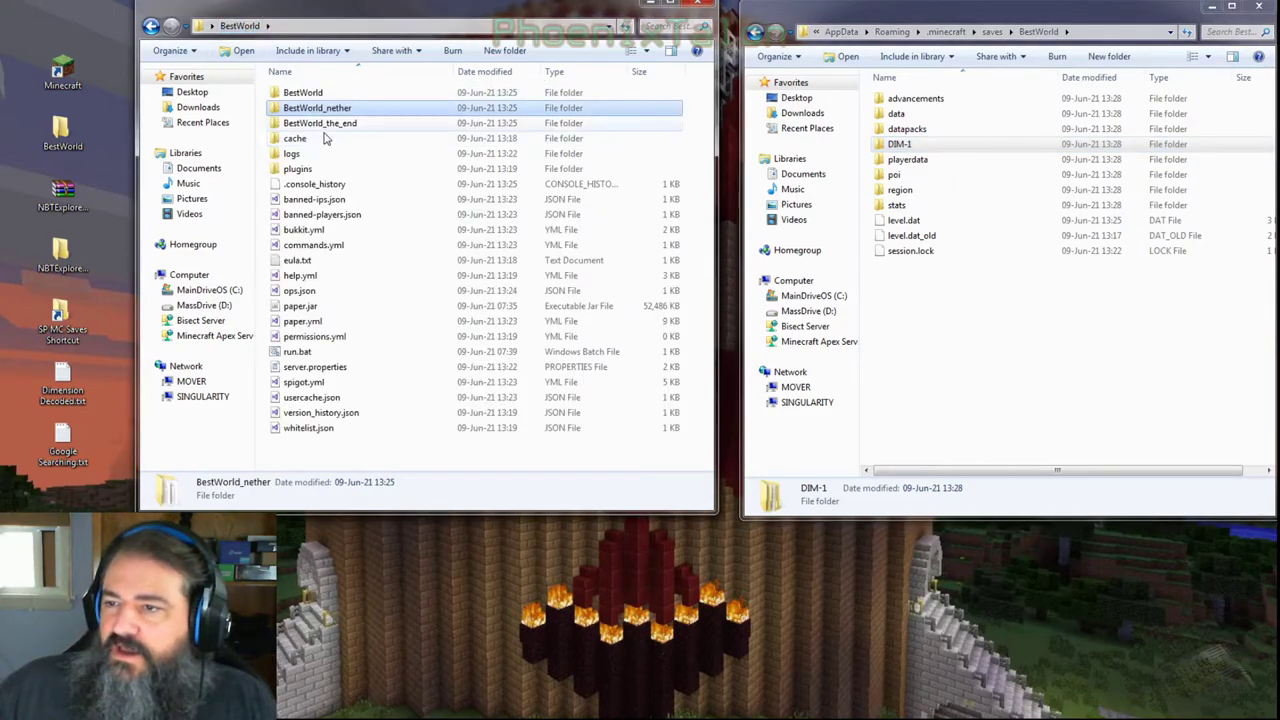
double_click(318, 122)
click(295, 97)
right_click(294, 96)
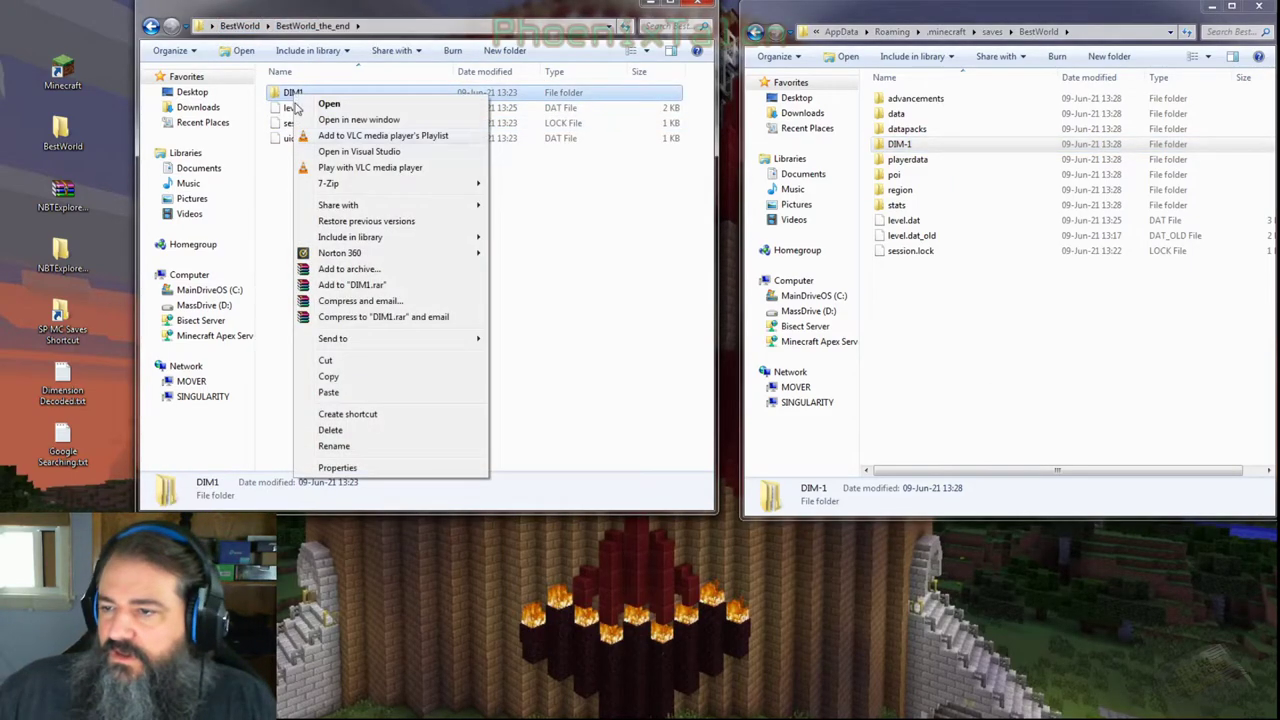
click(328, 377)
right_click(903, 303)
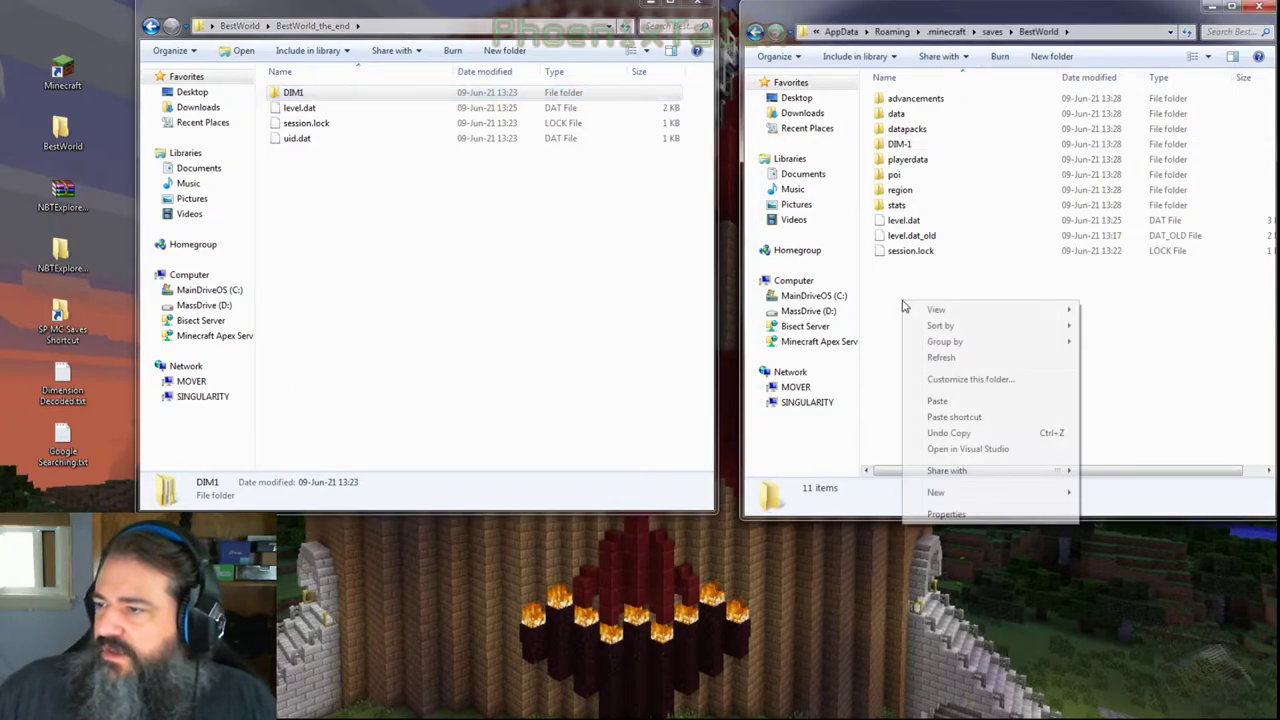
click(938, 401)
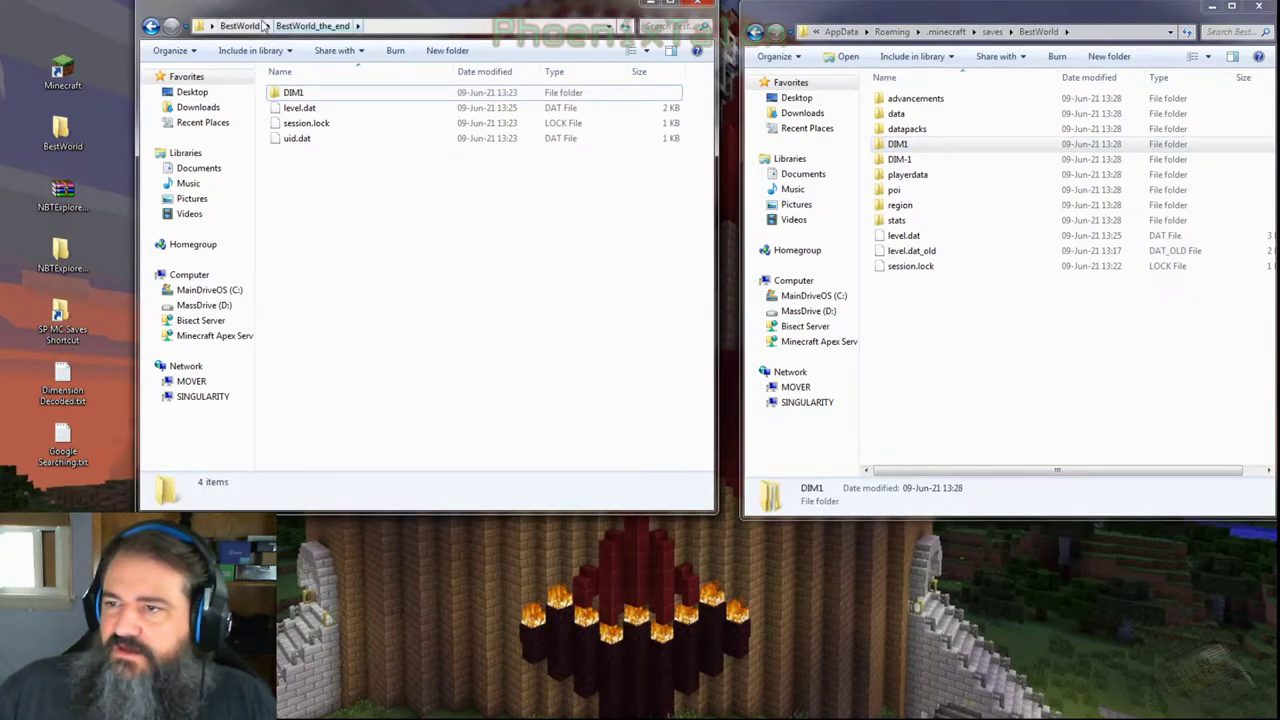
Check the contents of the server's BestWorld world folder and return to the main server folder.
click(240, 26)
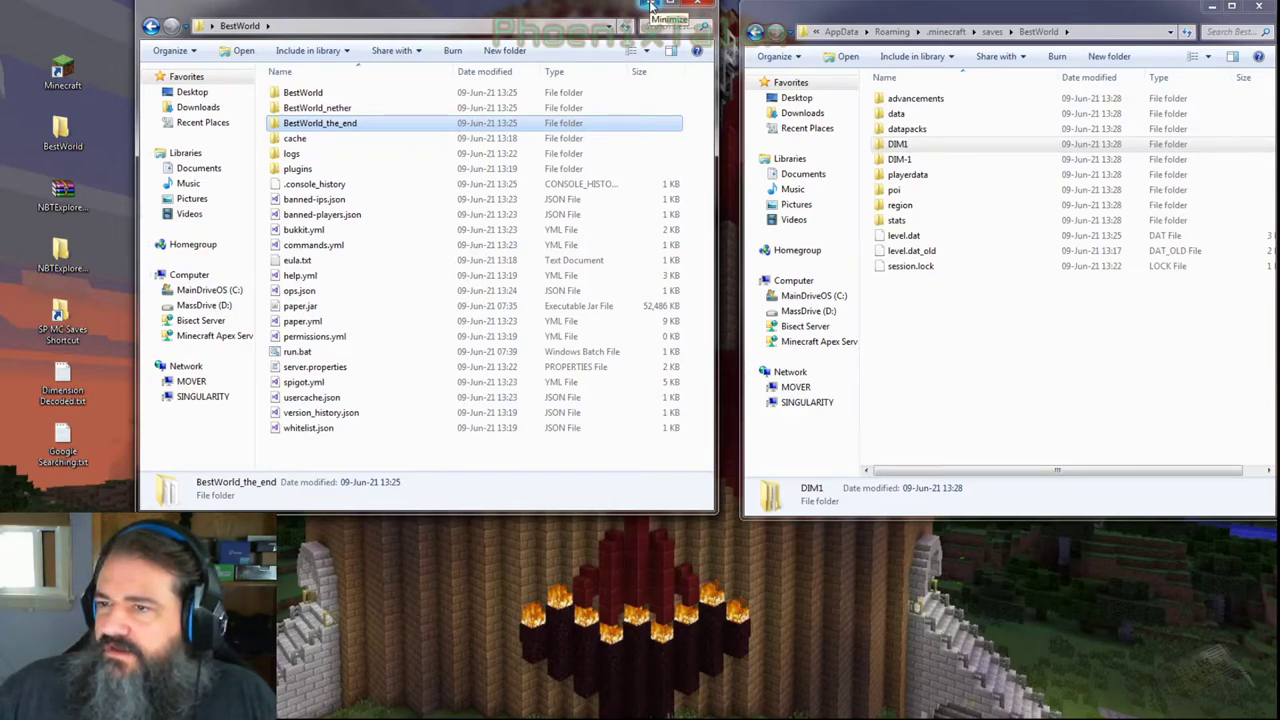
double_click(395, 92)
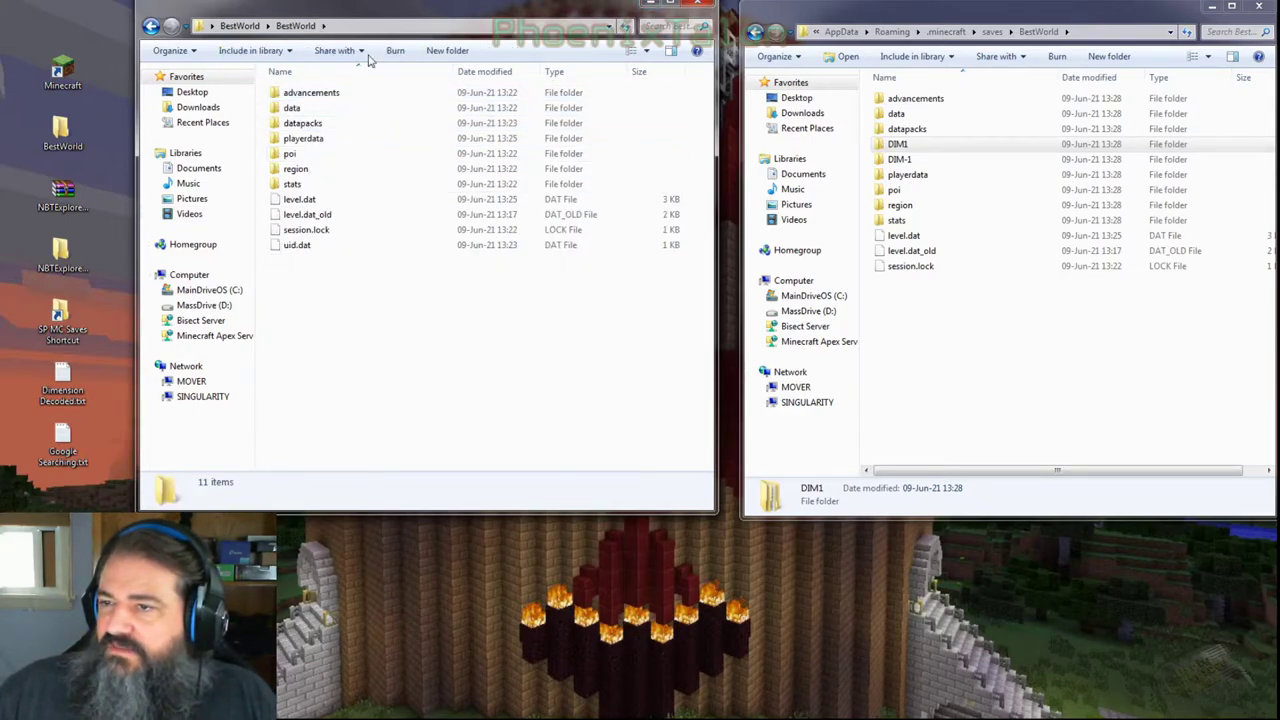
click(252, 26)
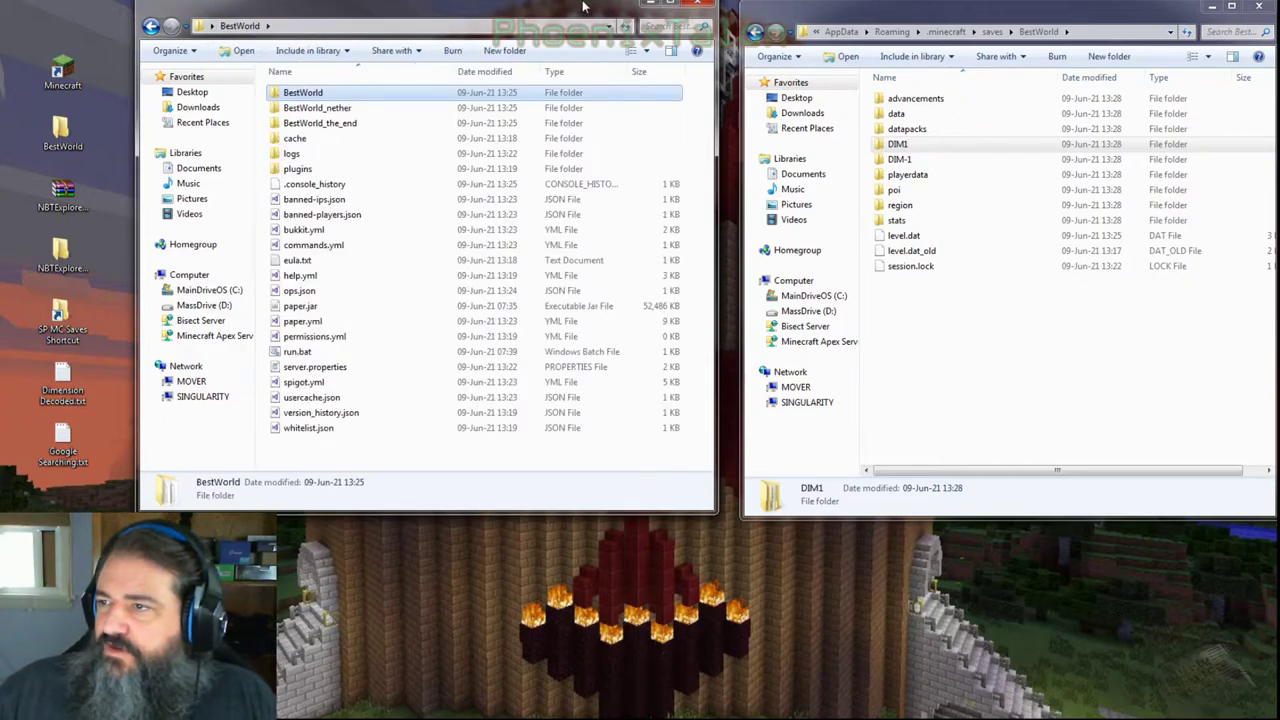
Minimize the server folder window, switch to Minecraft and load the BestWorld single-player world.
click(651, 6)
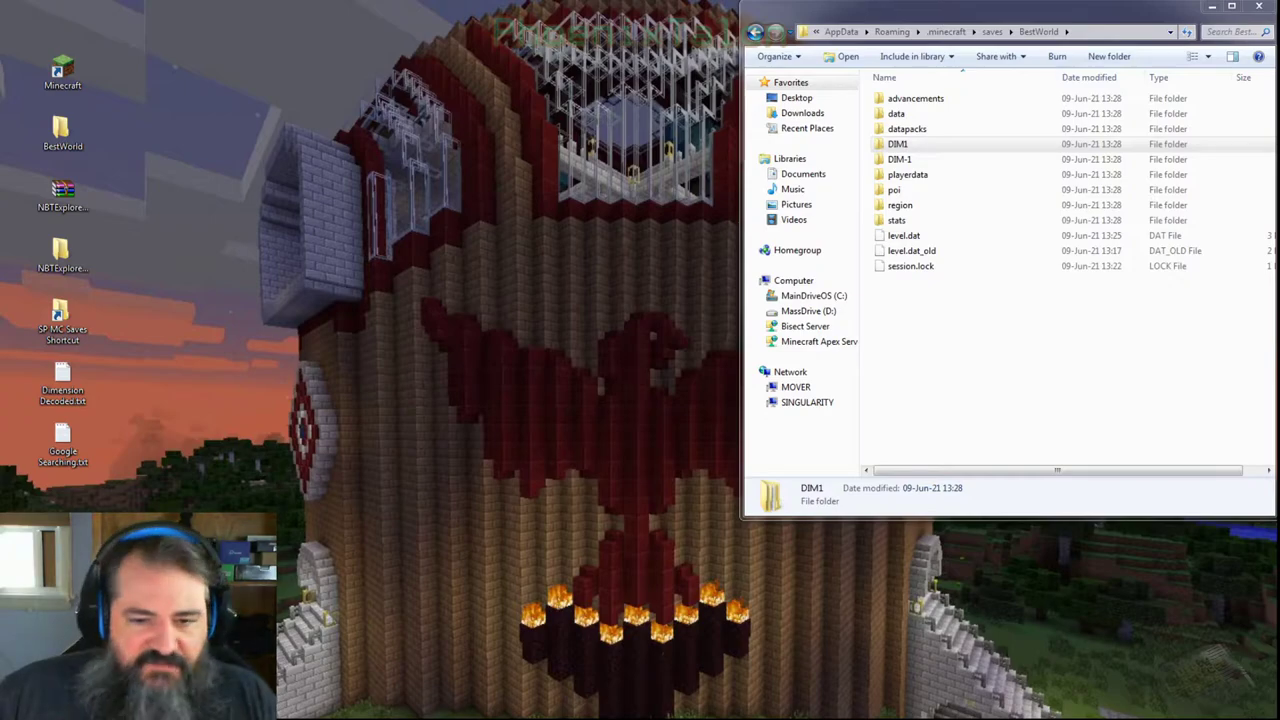
key(alt+Tab)
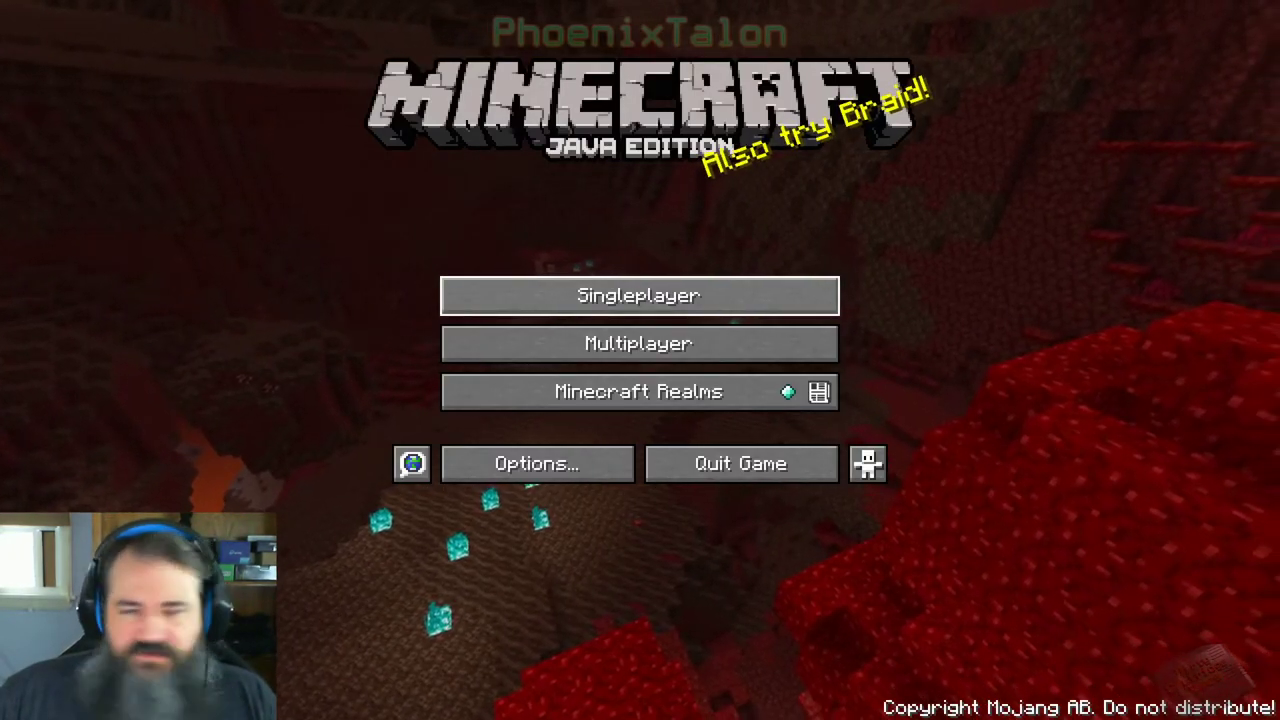
click(639, 295)
click(414, 140)
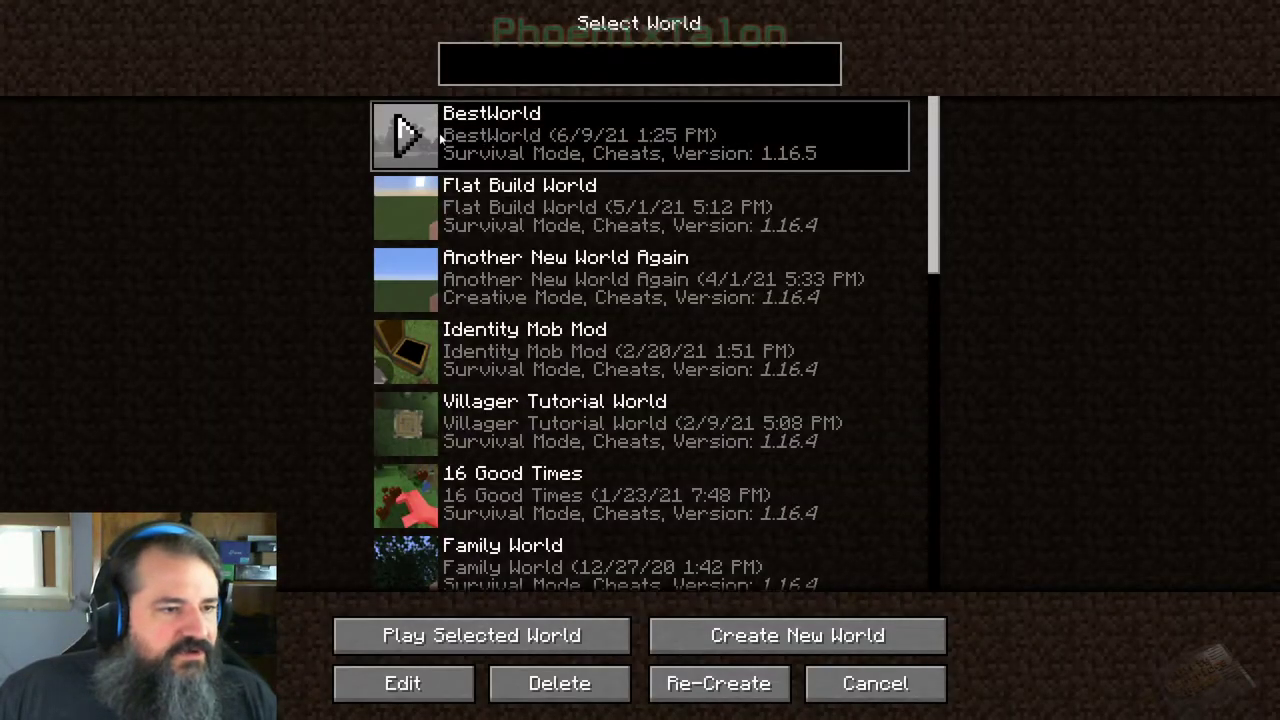
click(414, 140)
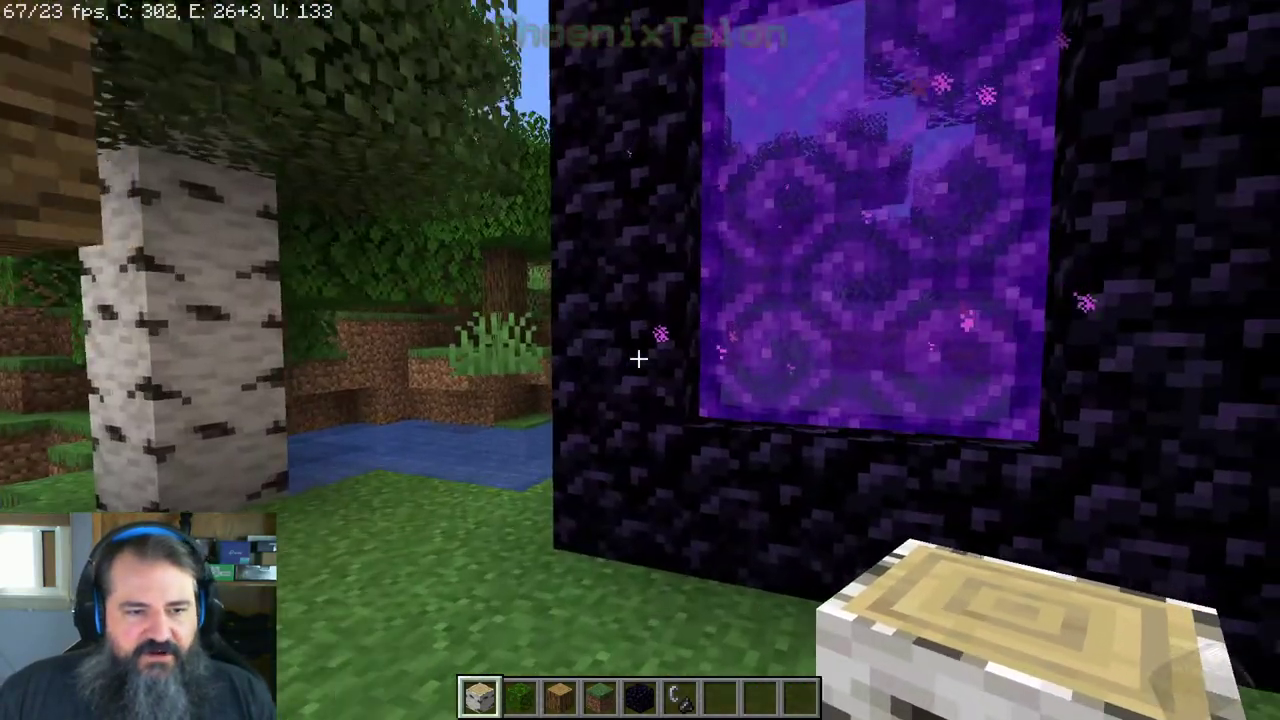
Explore the area around the Nether portal and check the player's inventory in the converted world.
key(w)
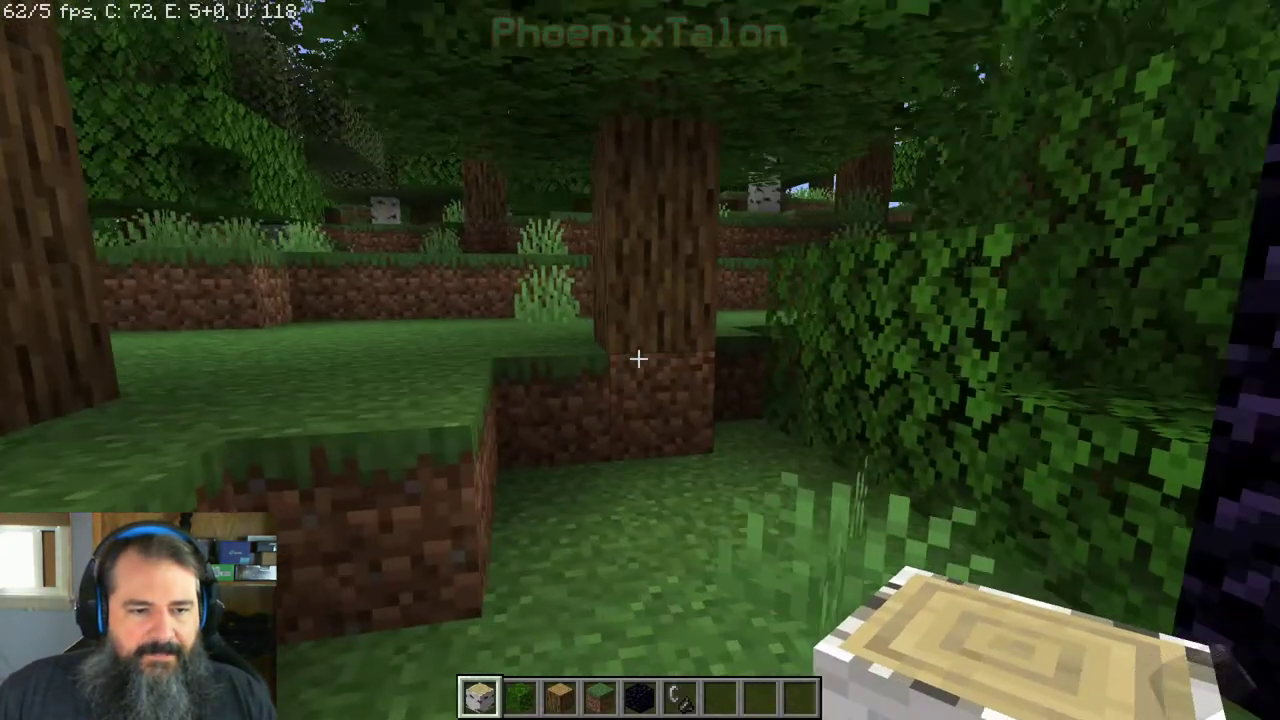
key(e)
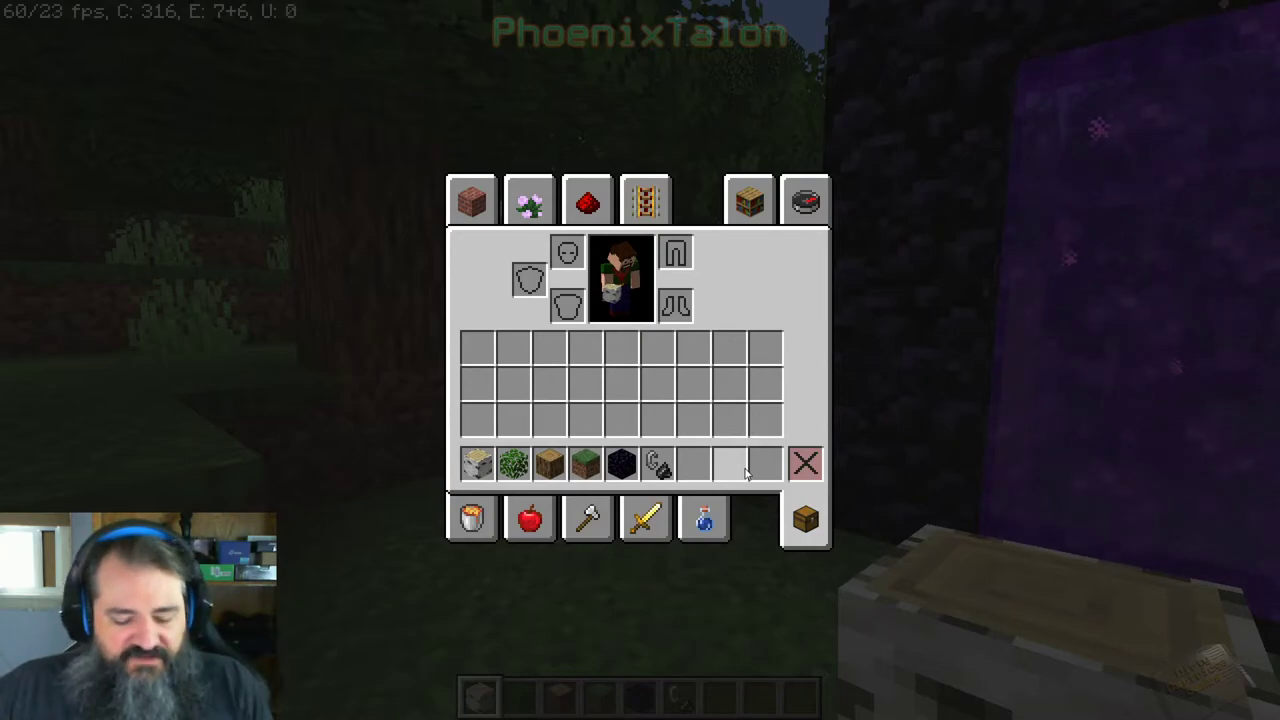
key(e)
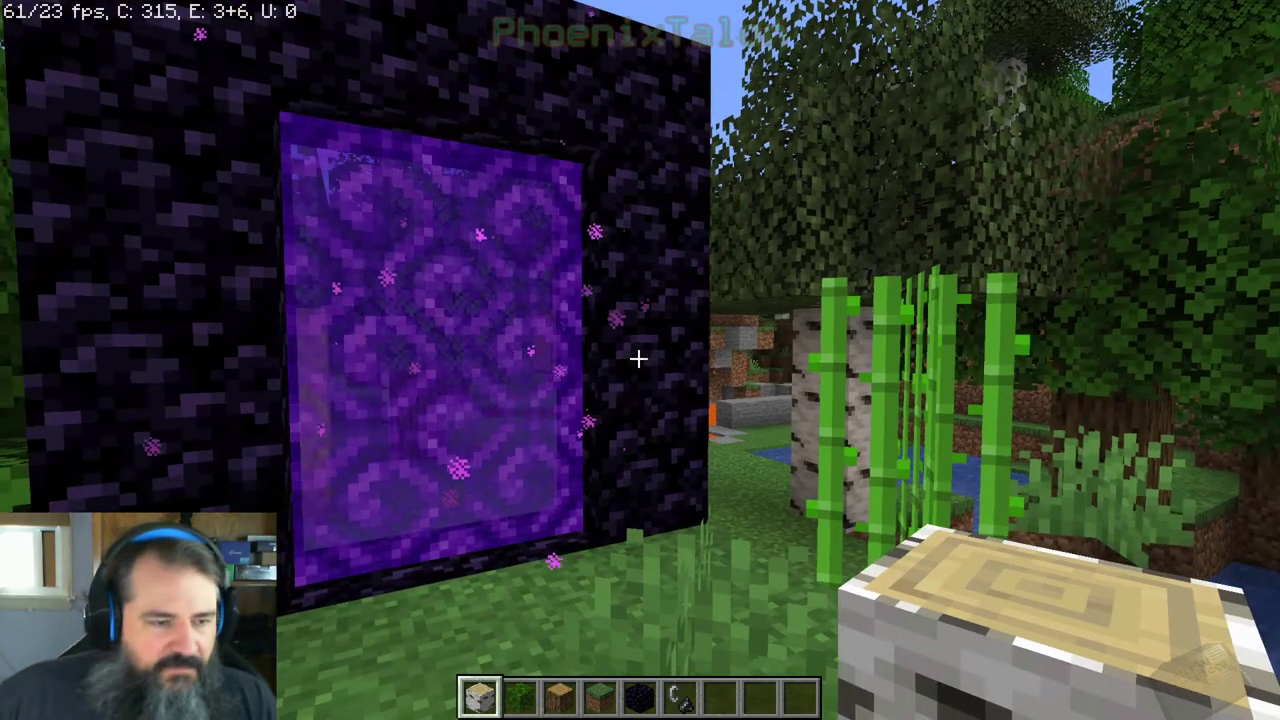
Save and quit the world to the title screen, then switch back to the single-player BestWorld save folder.
key(Escape)
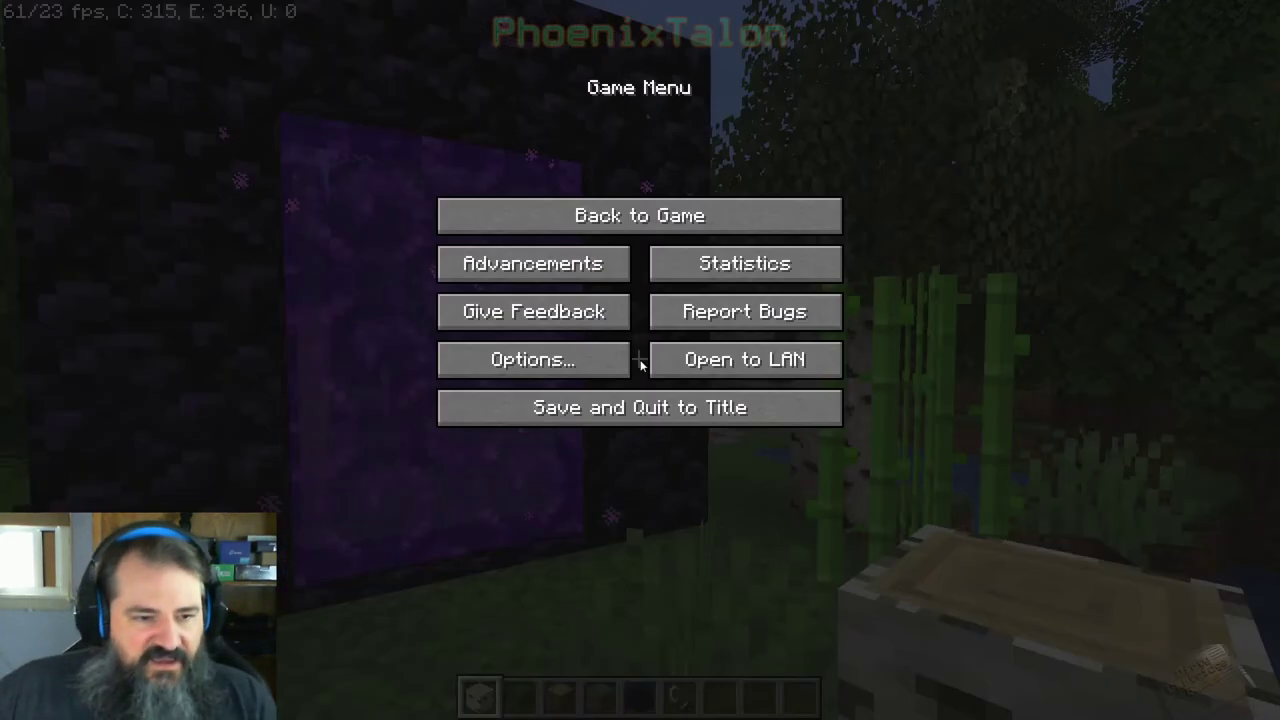
click(673, 411)
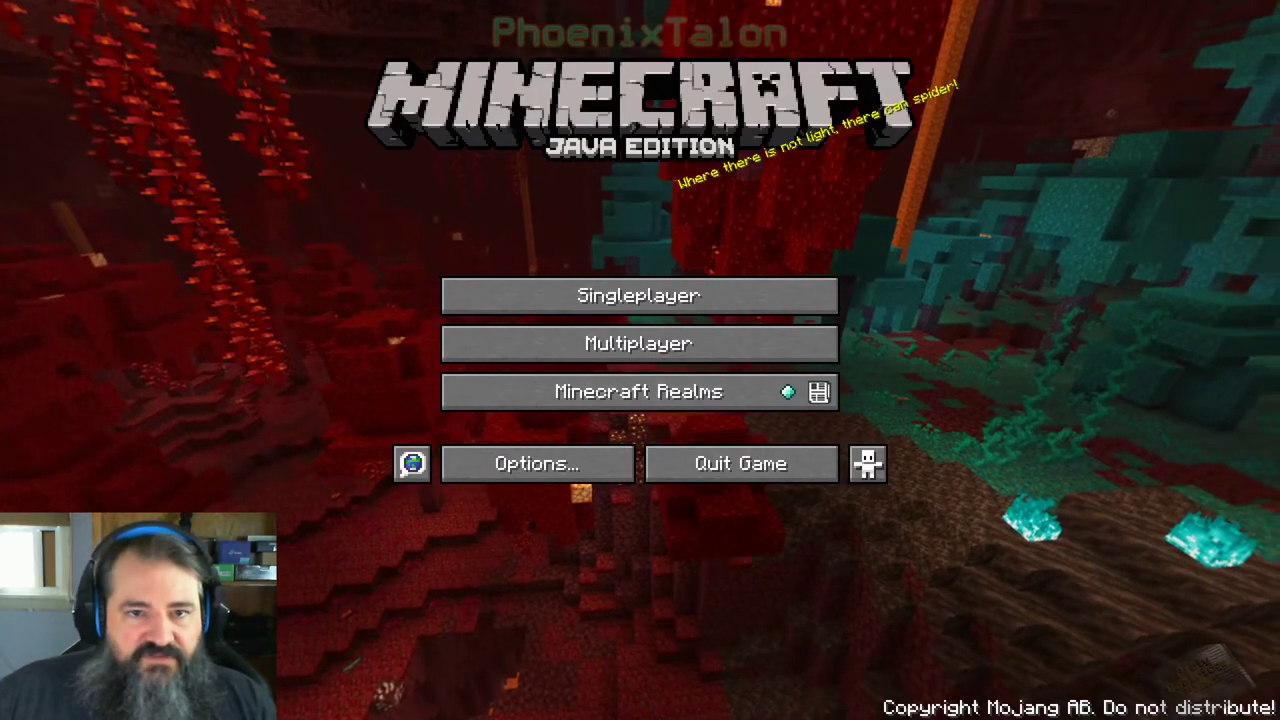
key(alt+Tab)
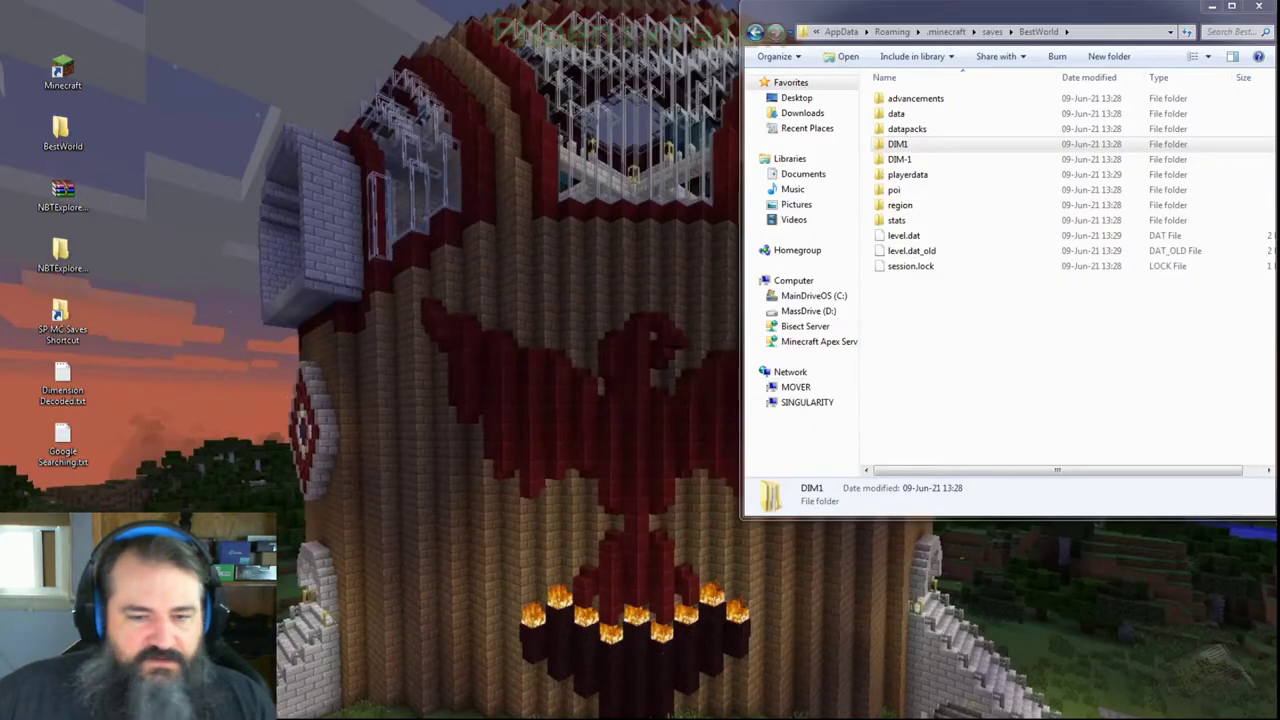